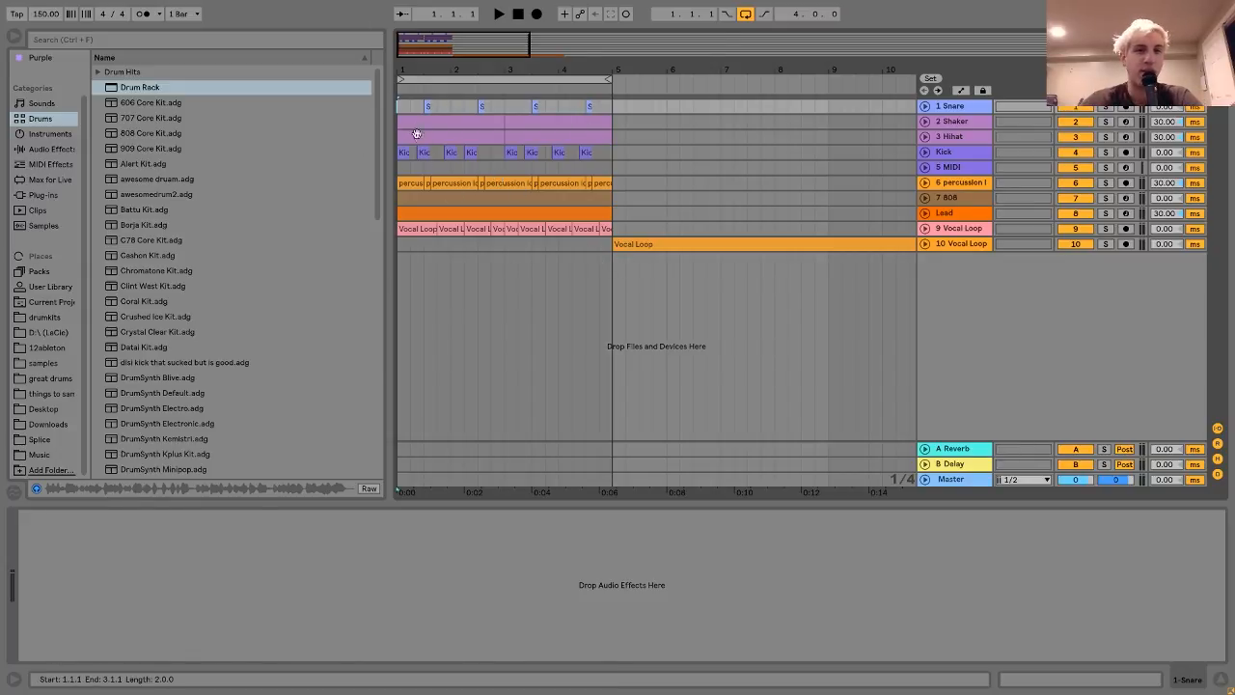
- Select the first four bars across all tracks, solo the Snare, Shaker, Hihat, Kick and percussion tracks, and play the loop, briefly soloing the 808
{"action": "left_click_drag", "start_coordinate": [398, 102], "coordinate": [614, 250]}
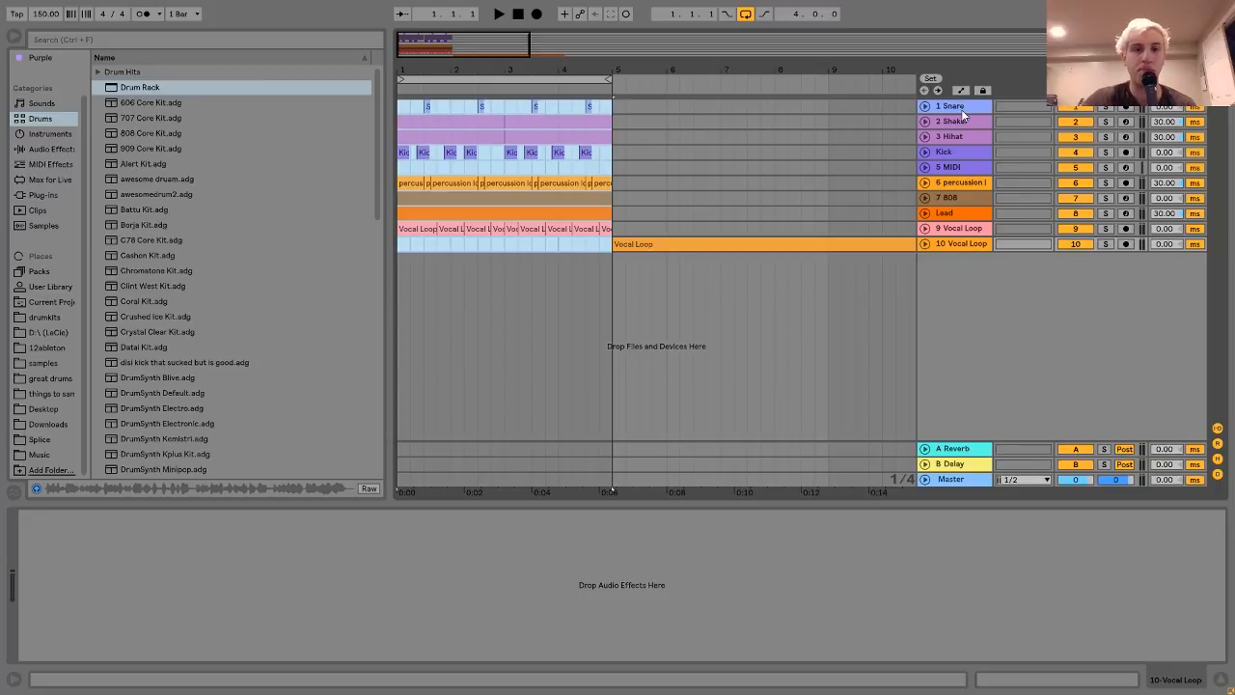
{"action": "left_click", "coordinate": [1105, 108]}
{"action": "left_click", "coordinate": [1105, 123]}
{"action": "left_click", "coordinate": [1105, 184]}
{"action": "key", "text": "space"}
{"action": "left_click", "coordinate": [1104, 198]}
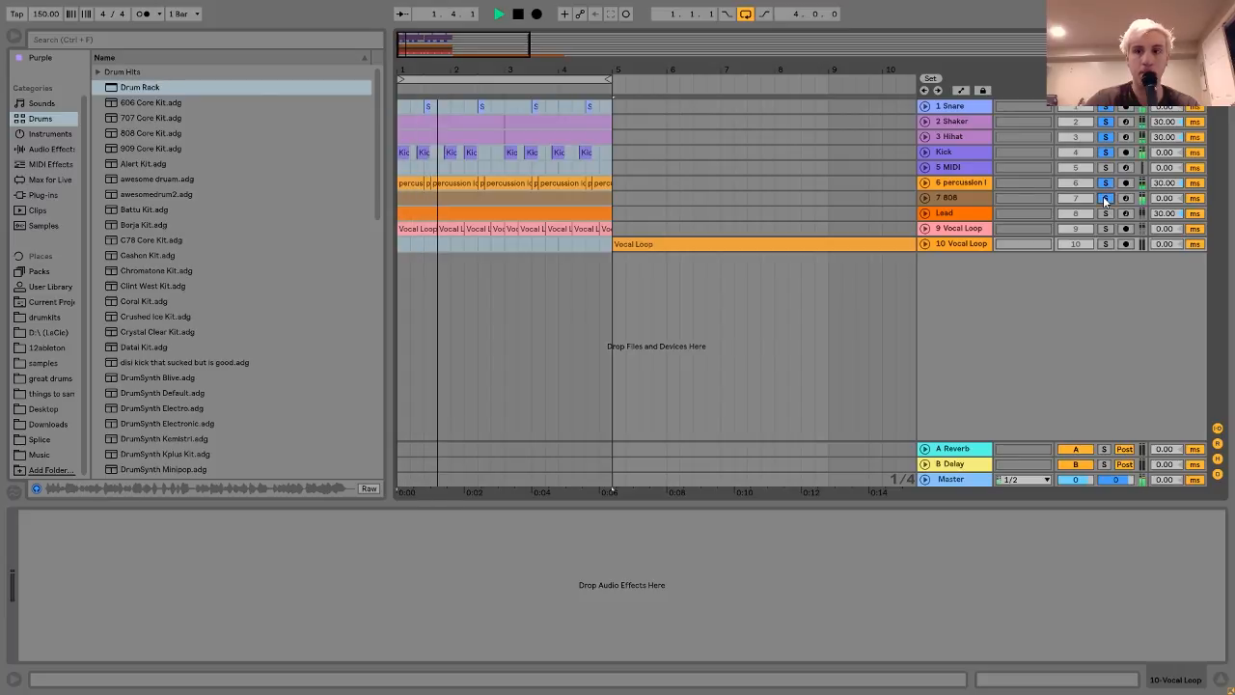
{"action": "left_click", "coordinate": [1104, 198]}
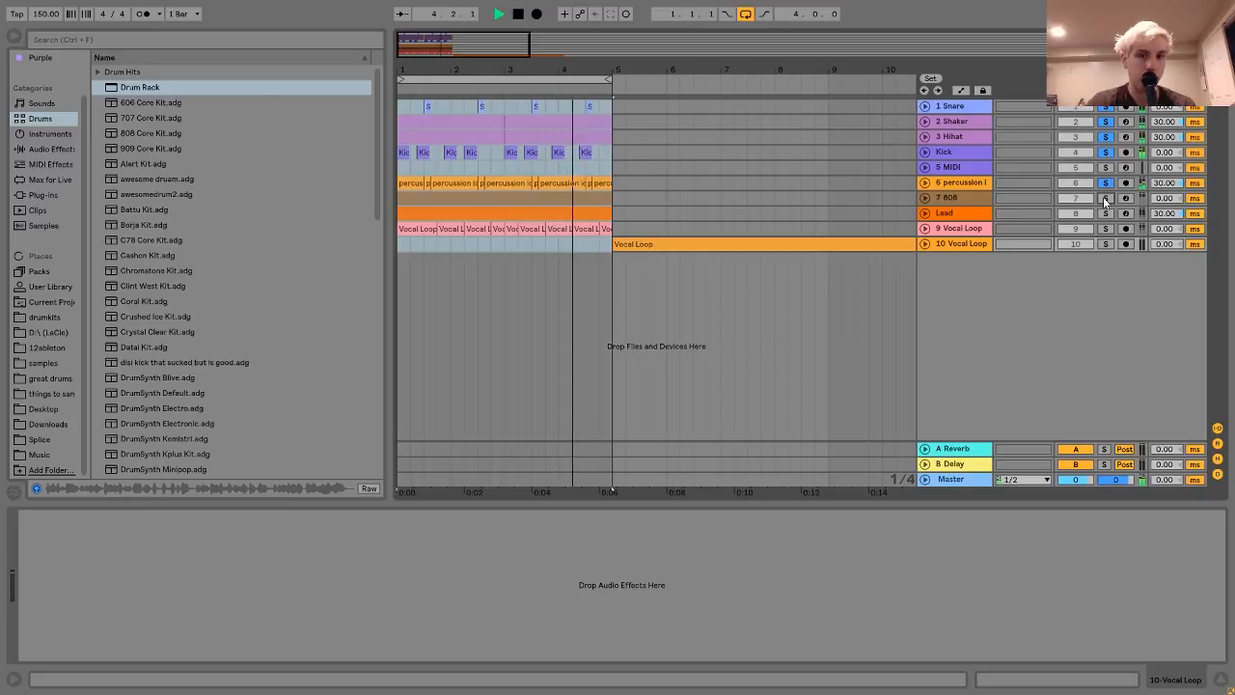
{"action": "key", "text": "space"}
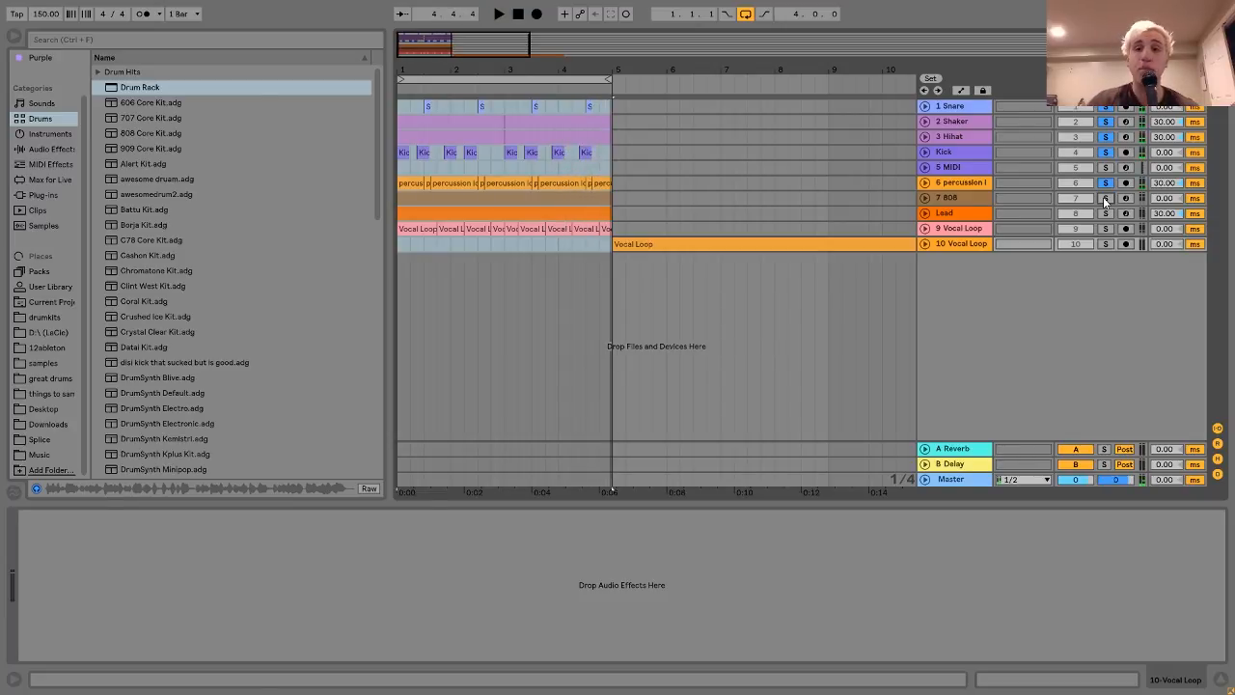
- Move the Kick track directly below the Snare track
{"action": "left_click", "coordinate": [964, 154]}
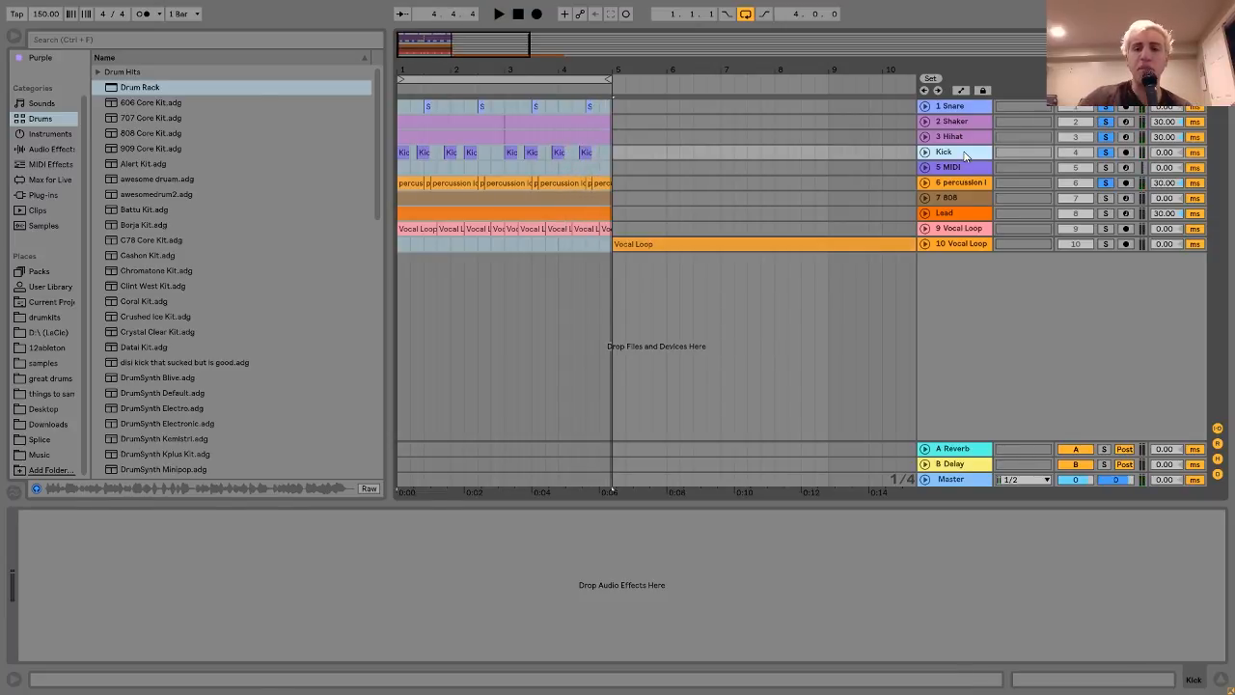
{"action": "left_click_drag", "start_coordinate": [964, 152], "coordinate": [955, 121]}
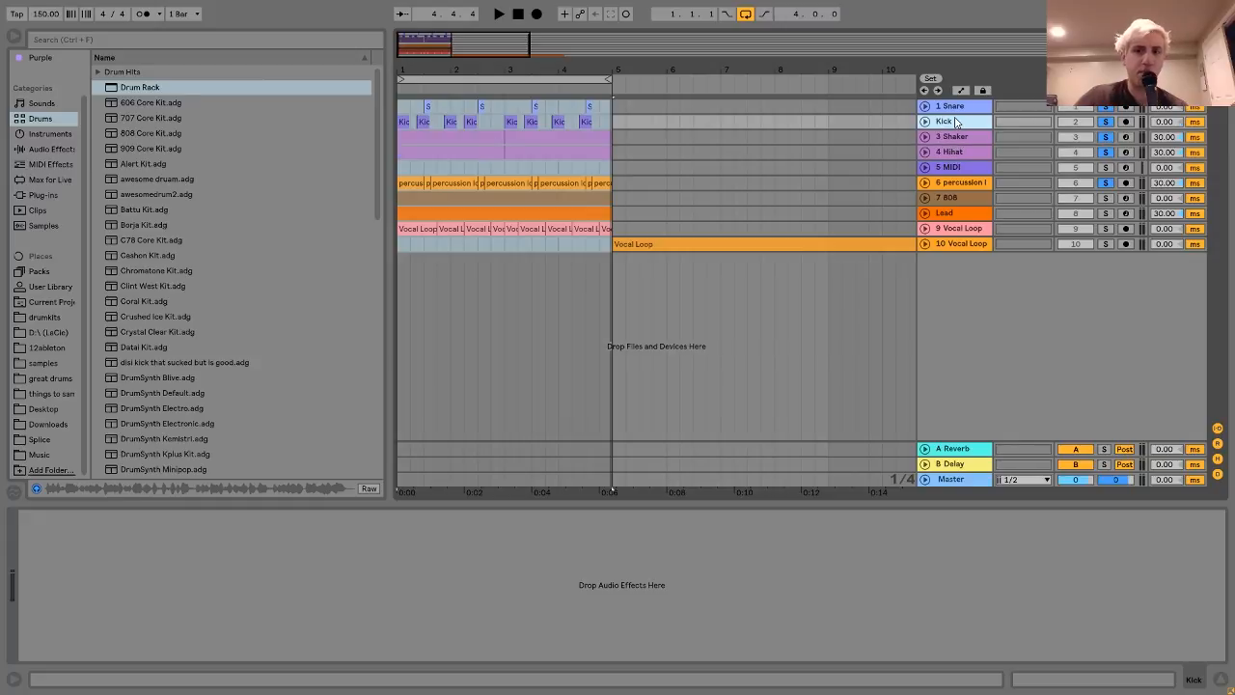
- Solo only the Snare track and play the loop to hear its pattern
{"action": "left_click", "coordinate": [1105, 108]}
{"action": "left_click", "coordinate": [1106, 122]}
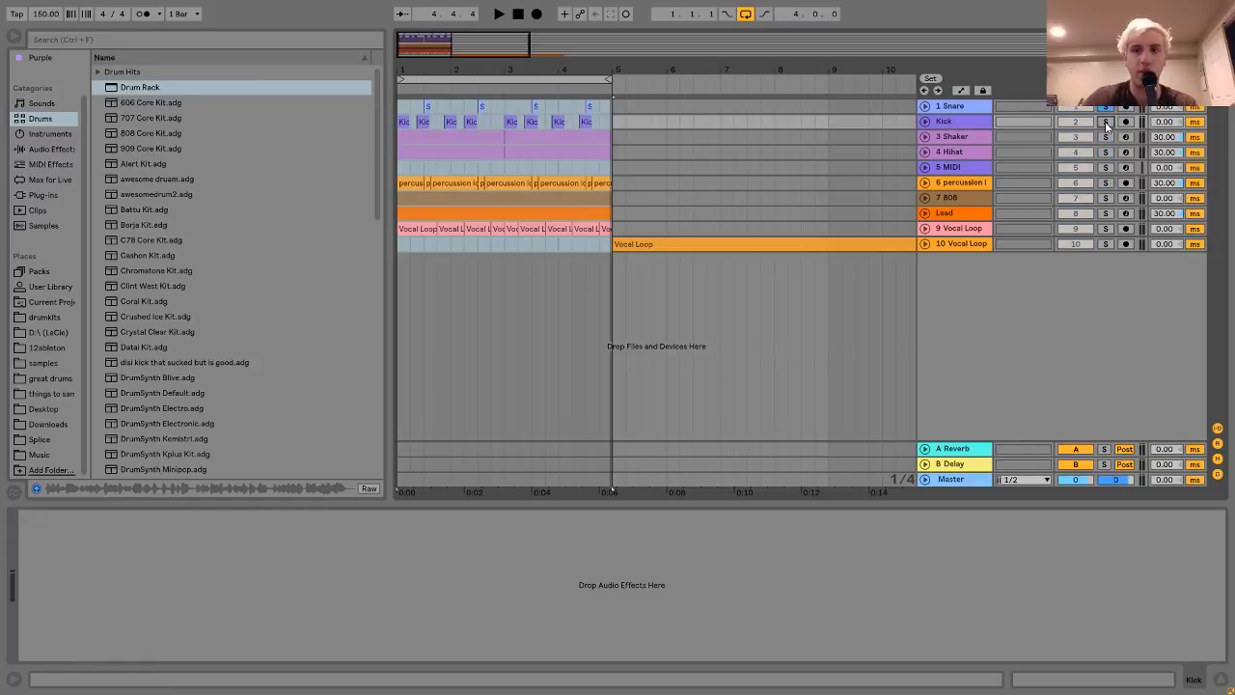
{"action": "left_click", "coordinate": [960, 121]}
{"action": "key", "text": "space"}
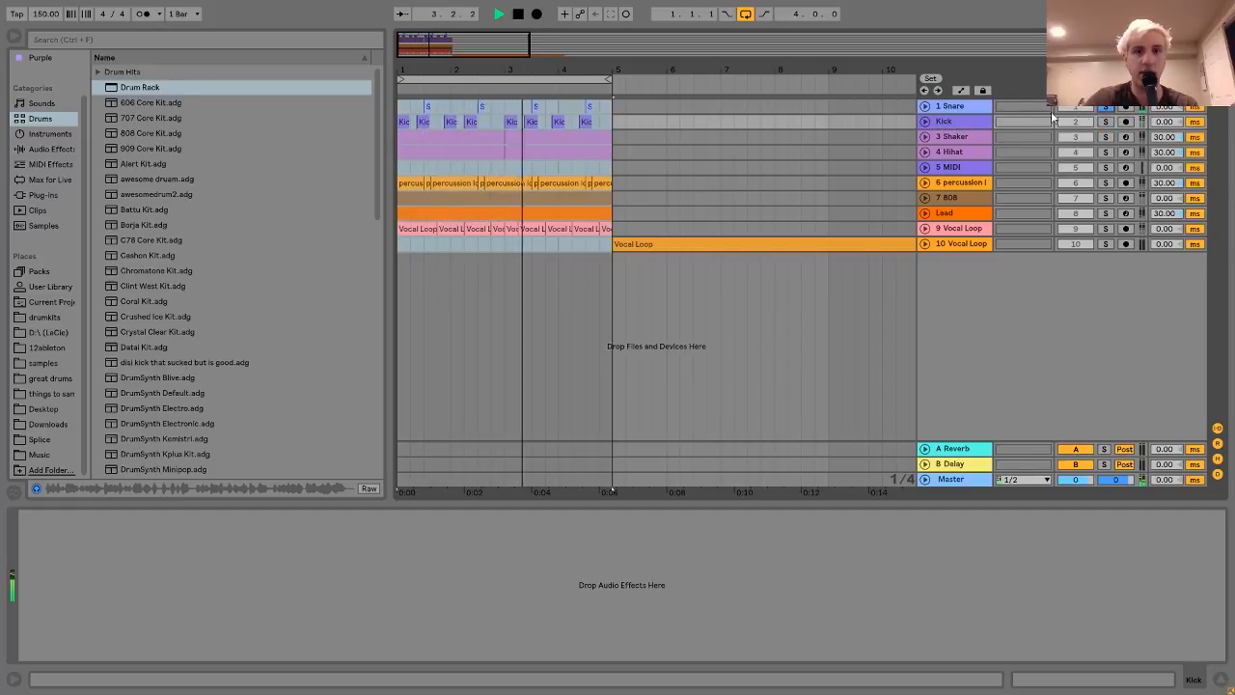
{"action": "left_click", "coordinate": [968, 109]}
{"action": "key", "text": "space"}
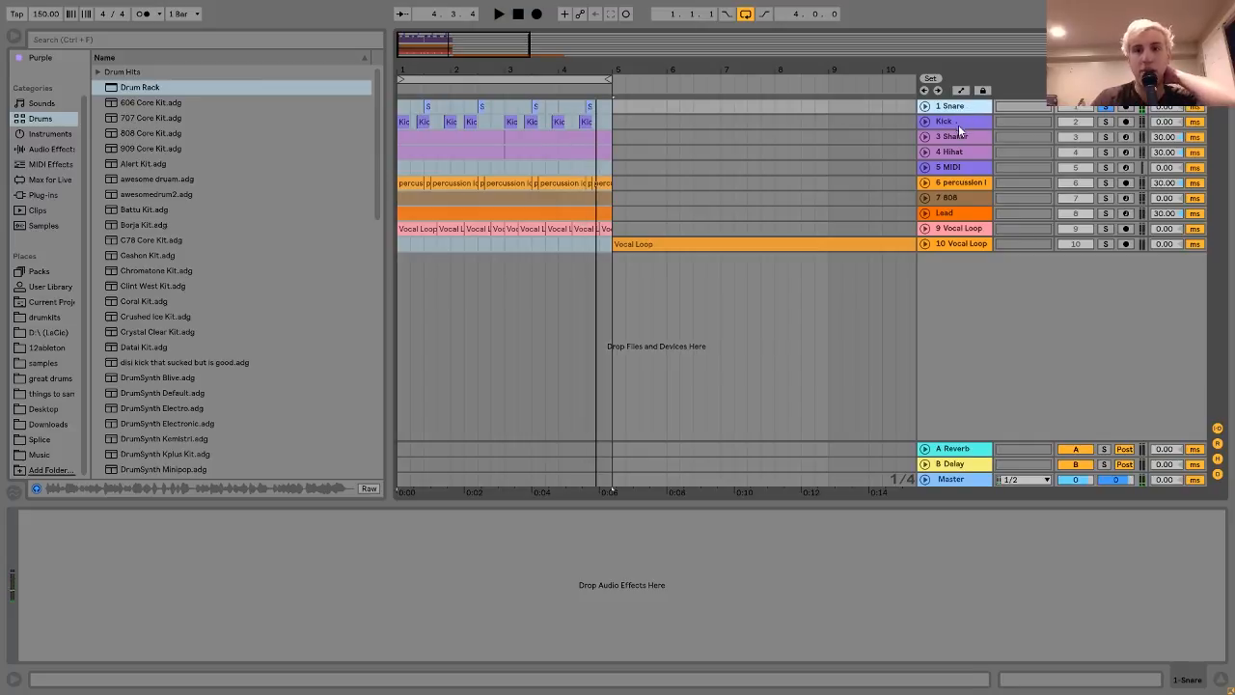
- Play the loop again from the soloed Snare, switching the solo to the Kick track during playback
{"action": "left_click", "coordinate": [957, 123]}
{"action": "left_click", "coordinate": [942, 108]}
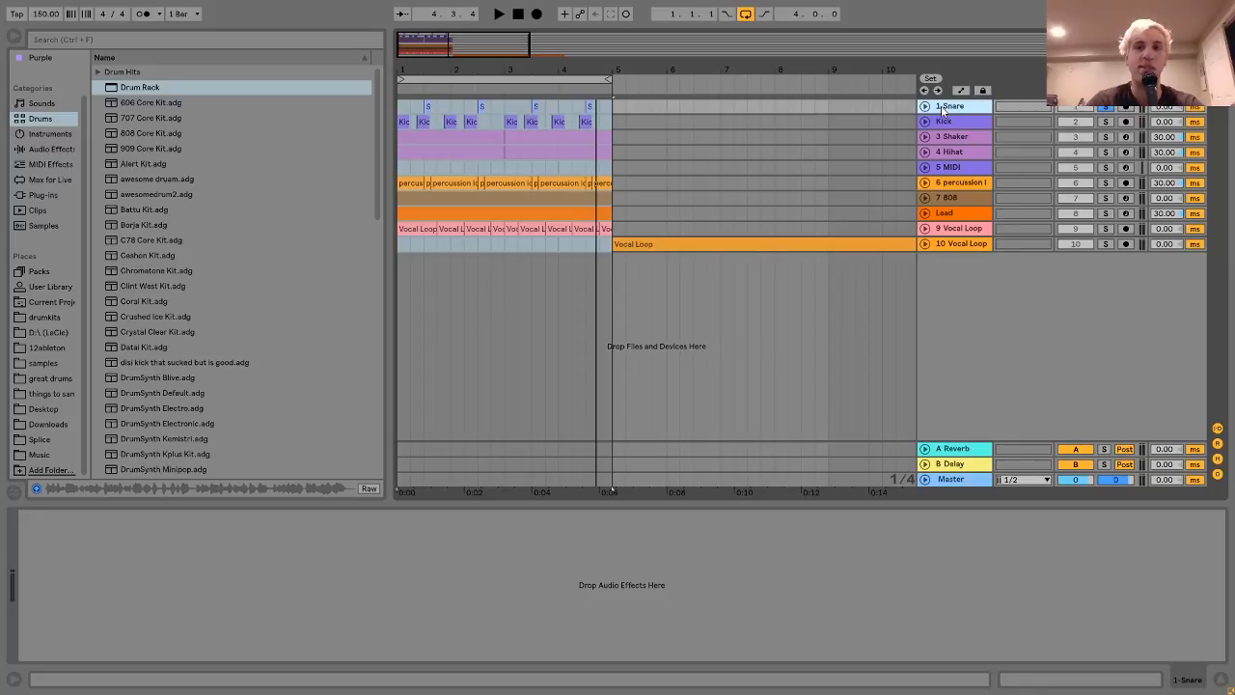
{"action": "key", "text": "space"}
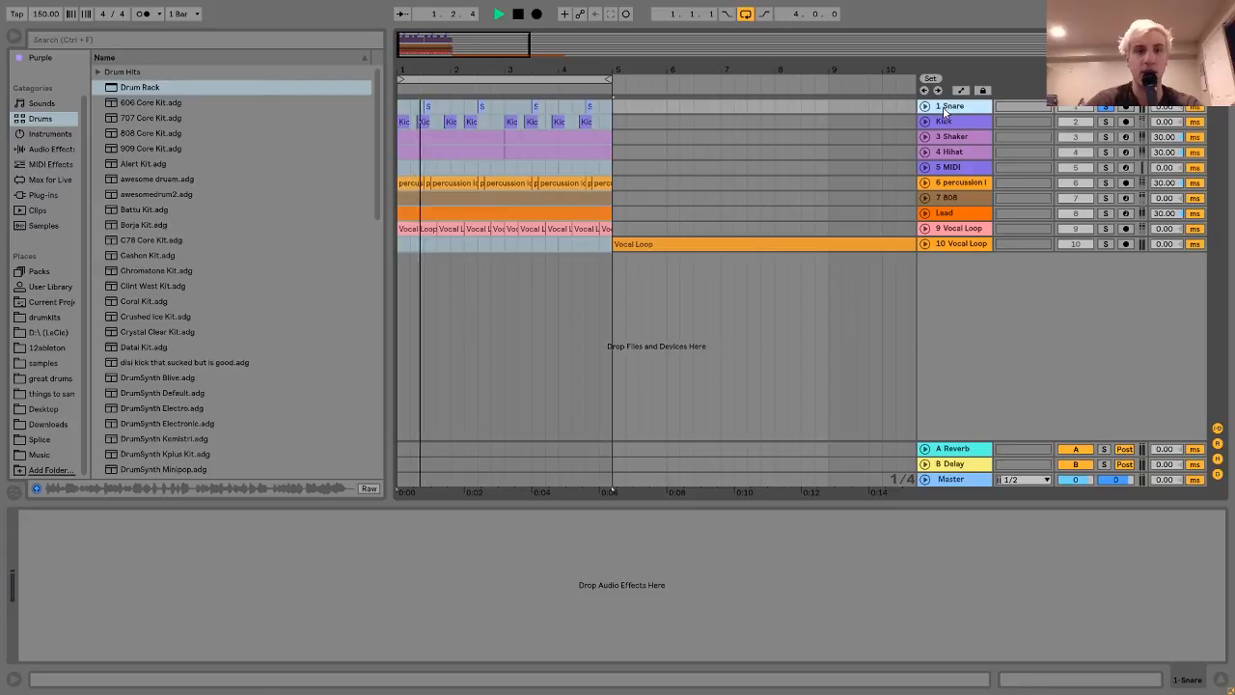
{"action": "left_click", "coordinate": [1105, 122]}
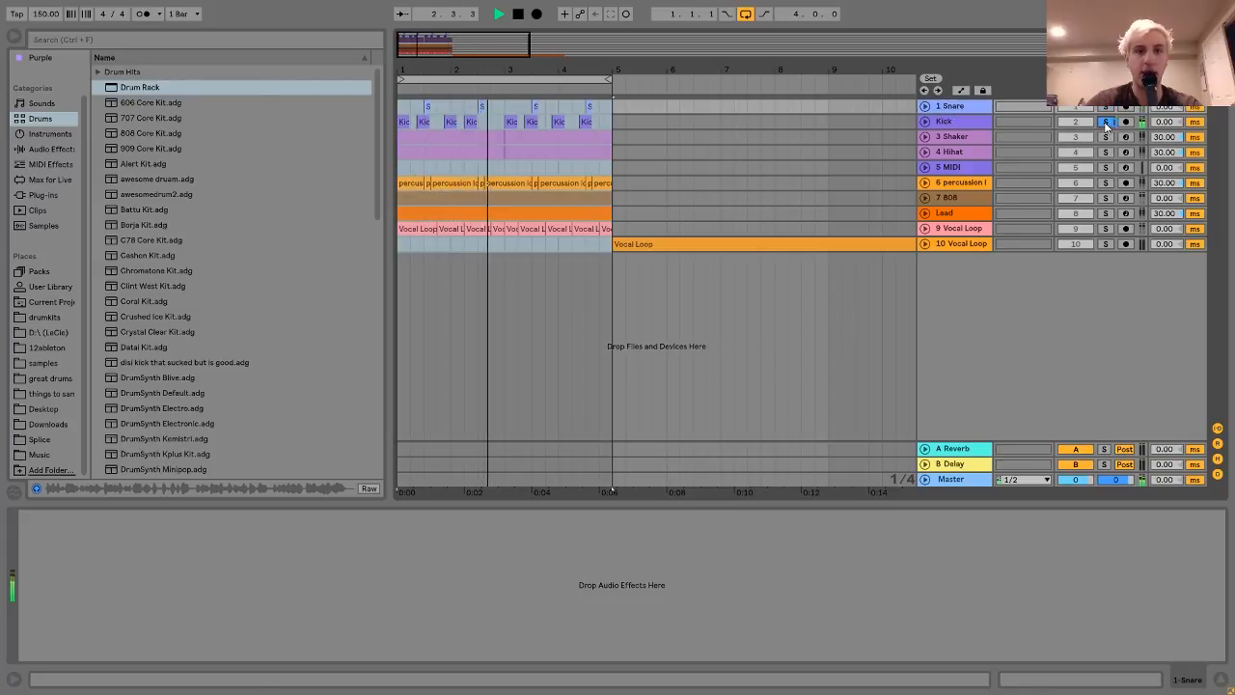
{"action": "key", "text": "space"}
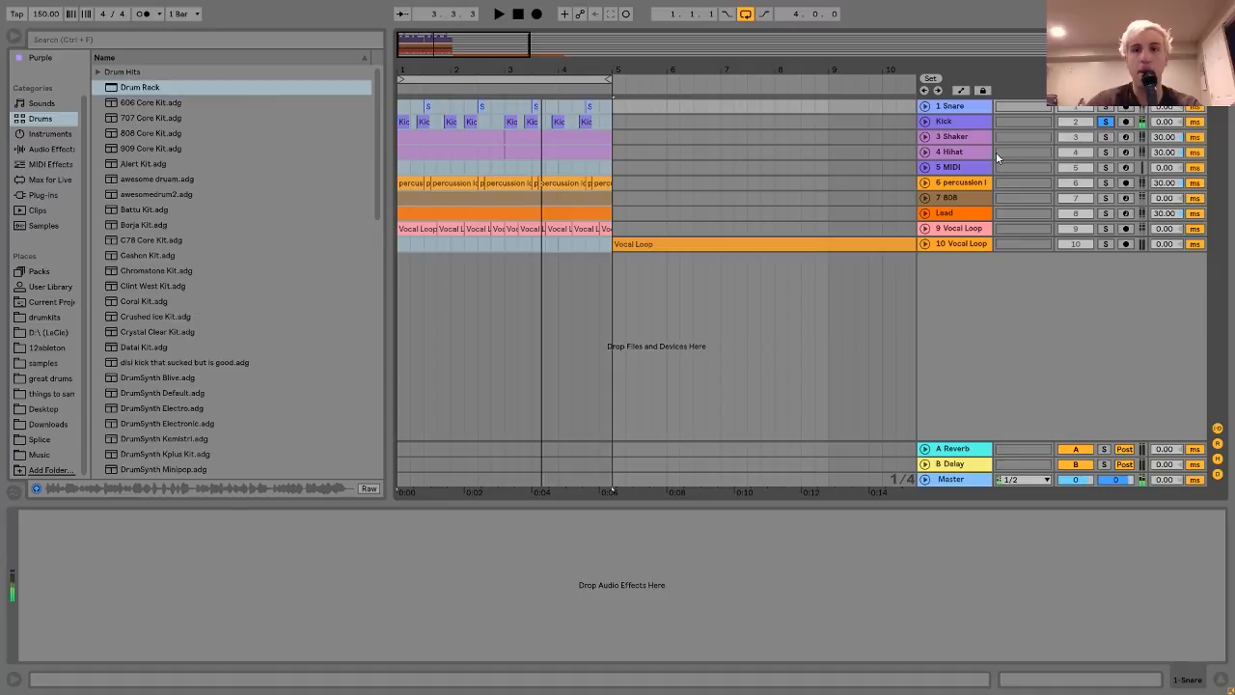
- Play the loop while soloing the Shaker, Hihat and percussion loop tracks one after another
{"action": "left_click", "coordinate": [954, 136]}
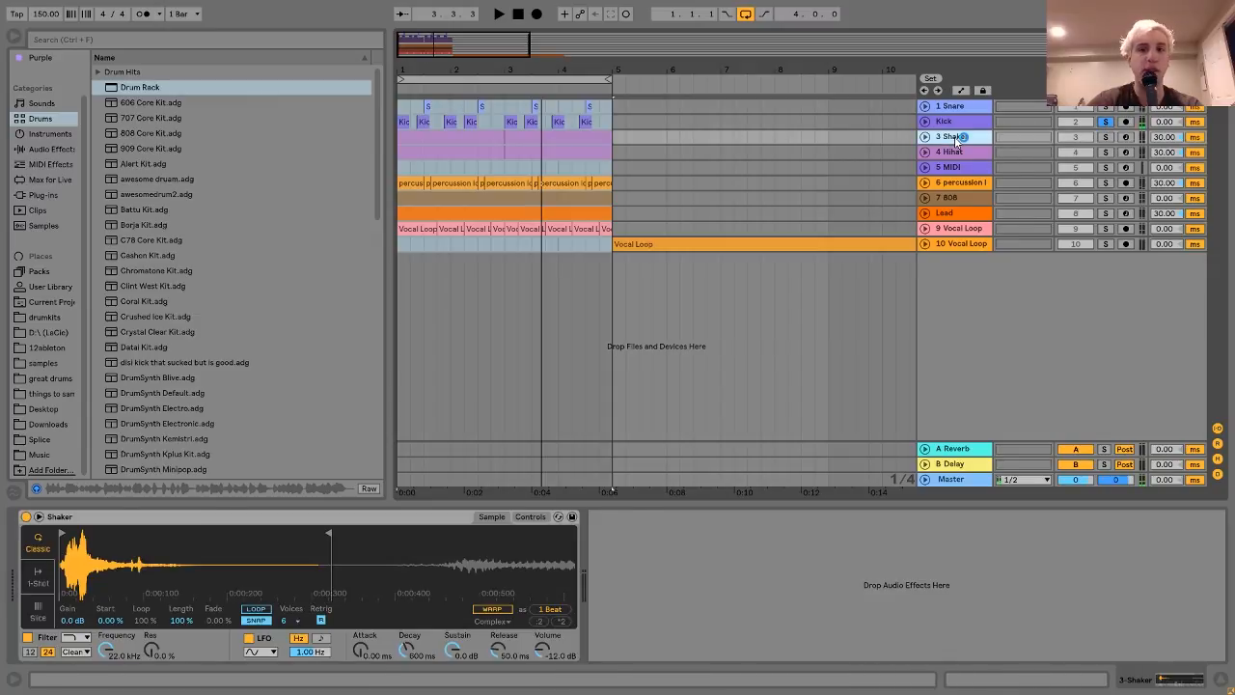
{"action": "left_click", "coordinate": [1106, 137]}
{"action": "key", "text": "space"}
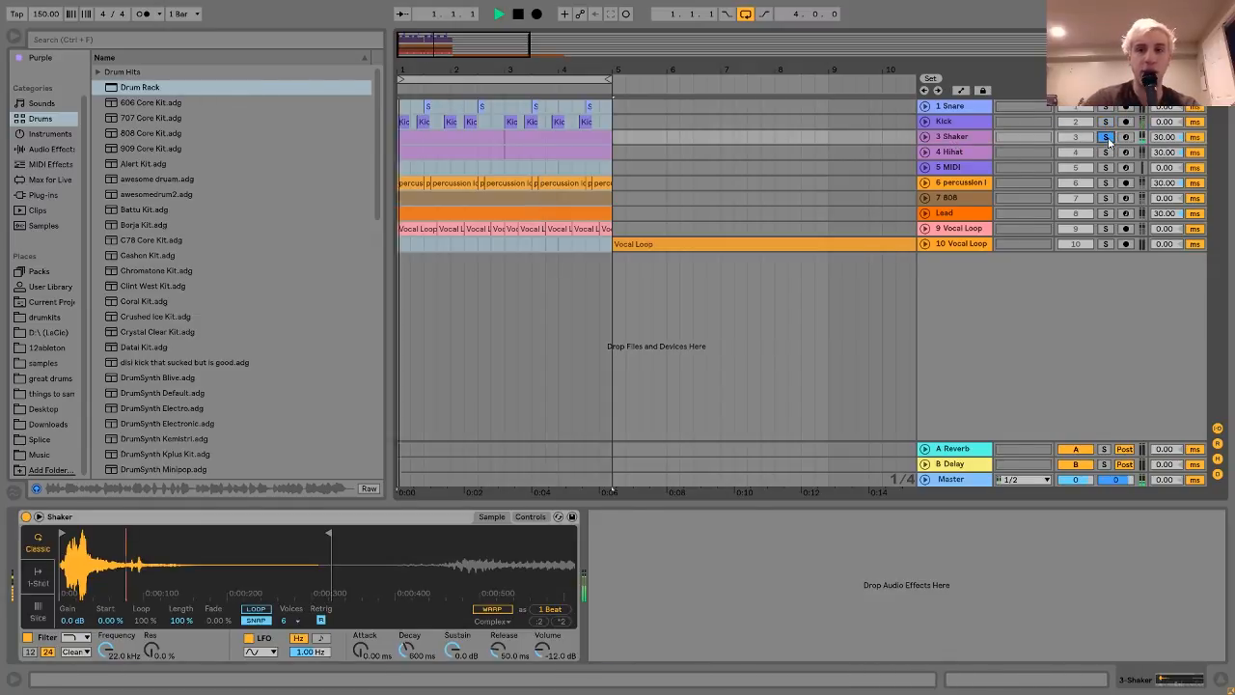
{"action": "left_click", "coordinate": [1106, 151]}
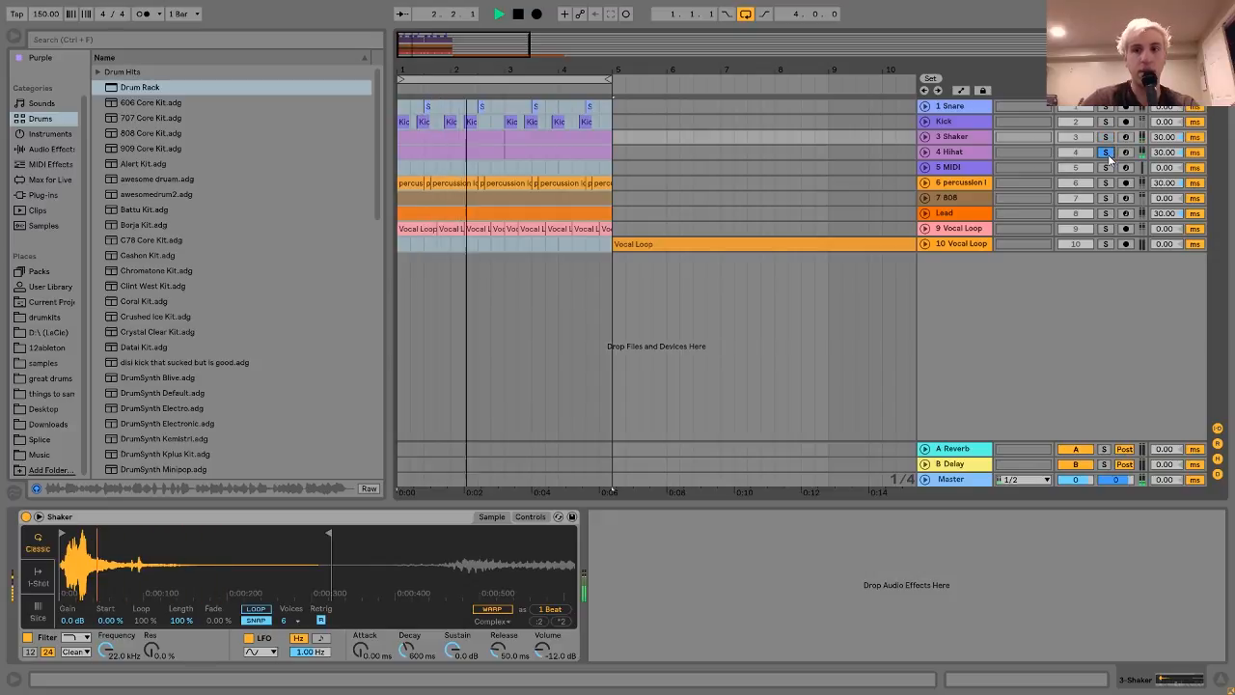
{"action": "left_click", "coordinate": [1105, 182]}
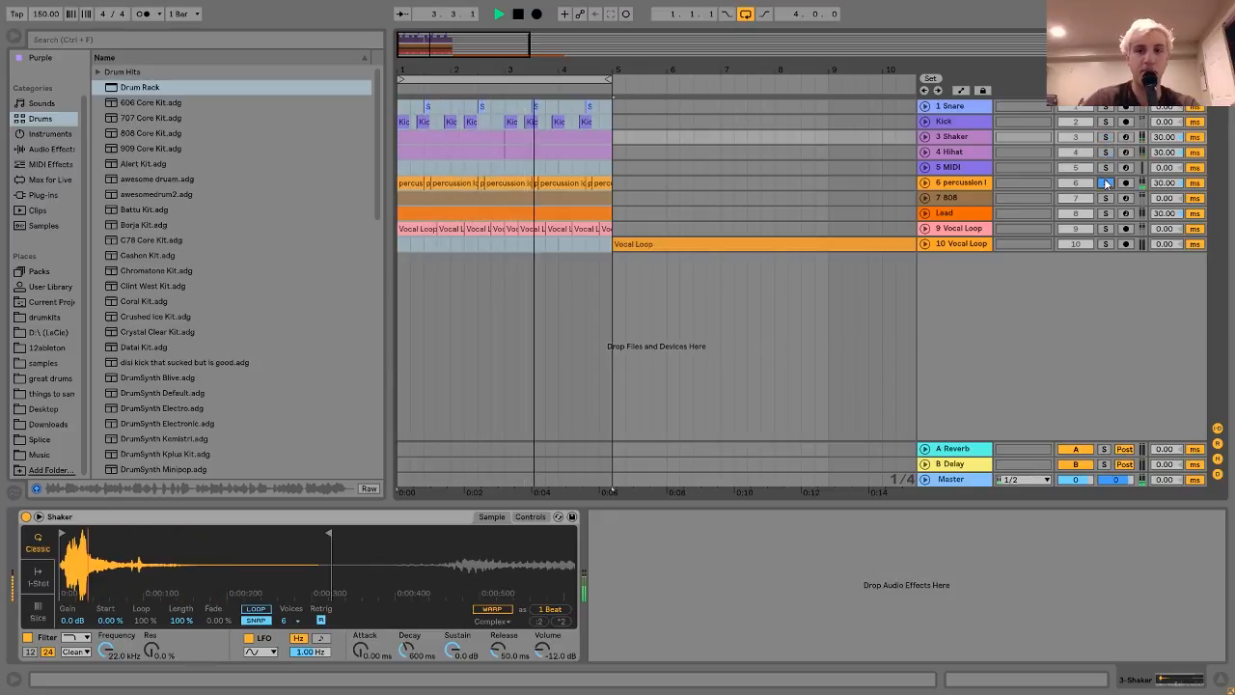
{"action": "key", "text": "space"}
- Play the loop again, comparing the Shaker and Hihat tracks by soloing each on its own
{"action": "left_click", "coordinate": [947, 138]}
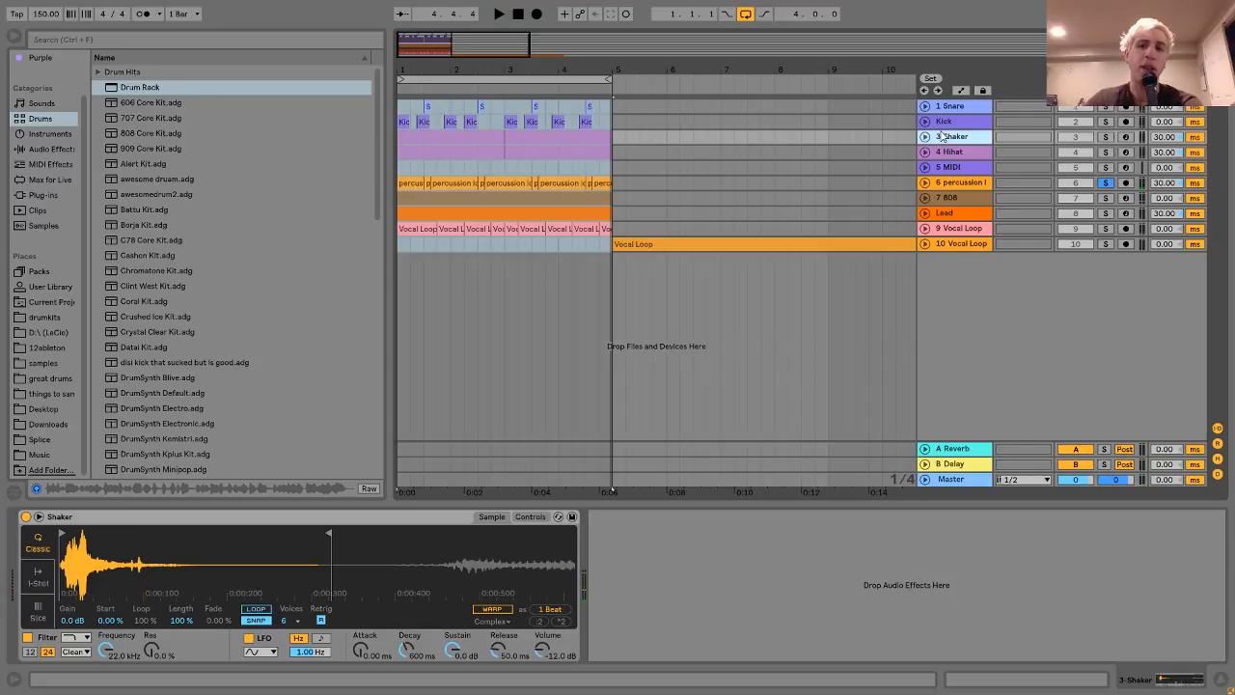
{"action": "left_click", "coordinate": [1106, 138]}
{"action": "key", "text": "space"}
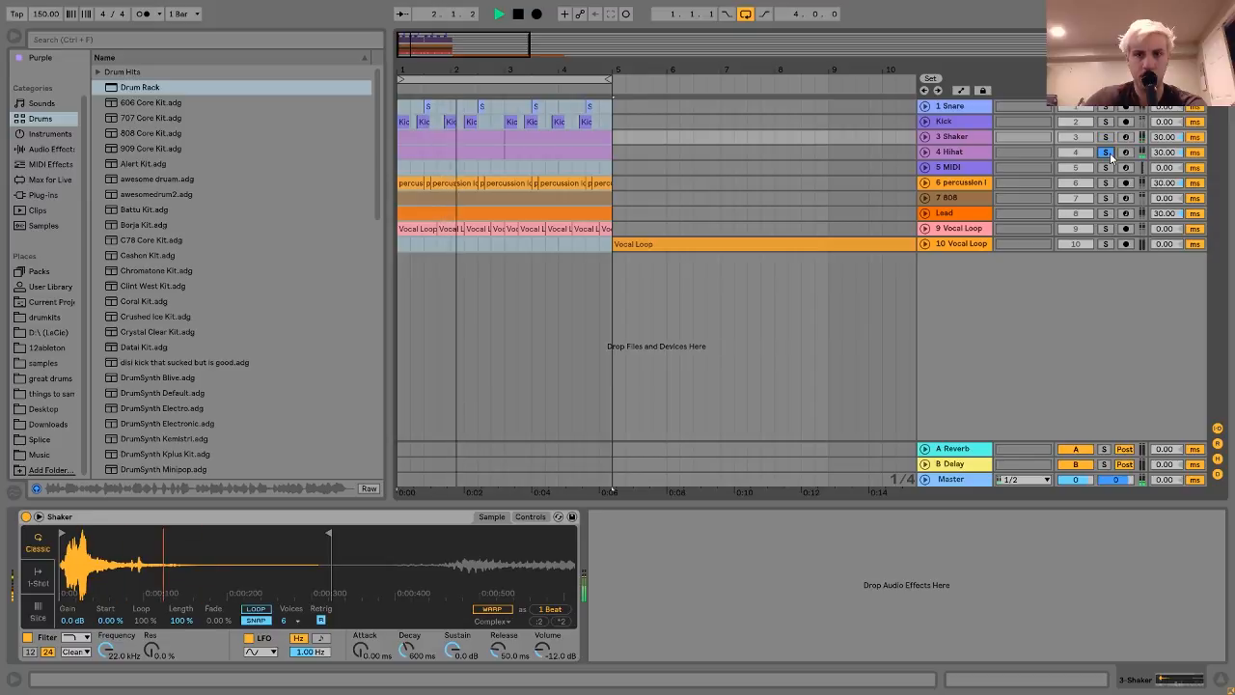
{"action": "key", "text": "space"}
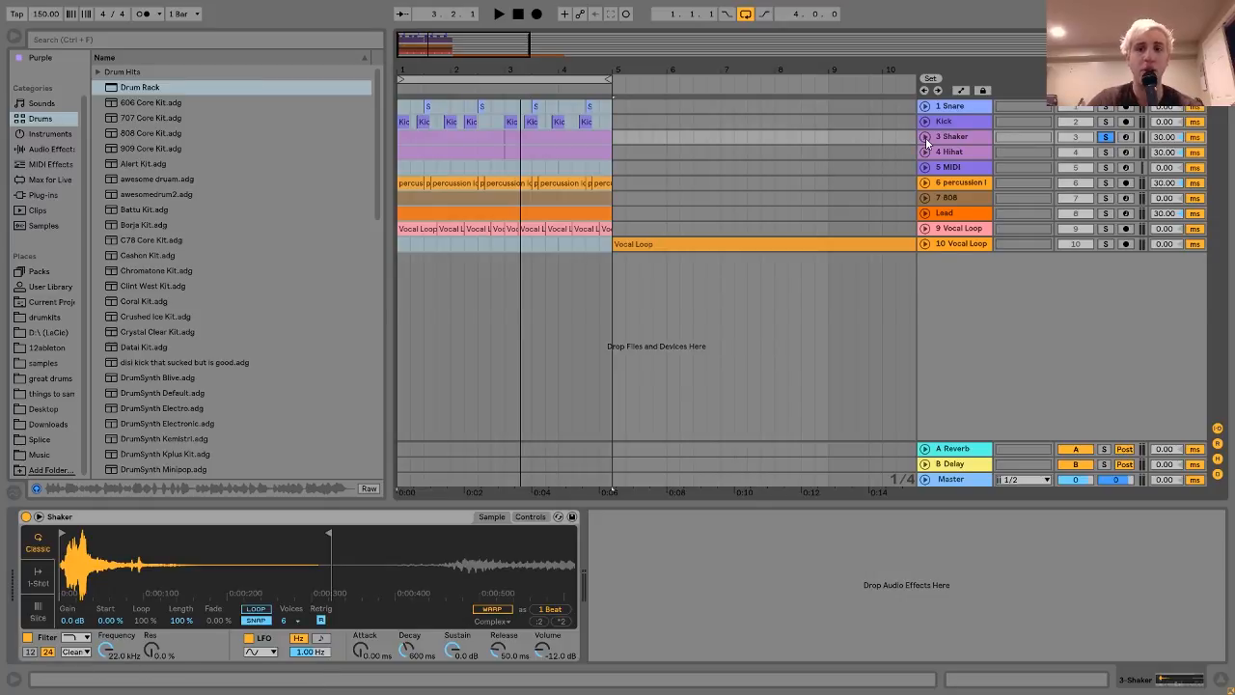
- Unfold the Shaker track, select its first clip, and hide and show the track delay settings
{"action": "key", "text": "u"}
{"action": "left_click", "coordinate": [466, 137]}
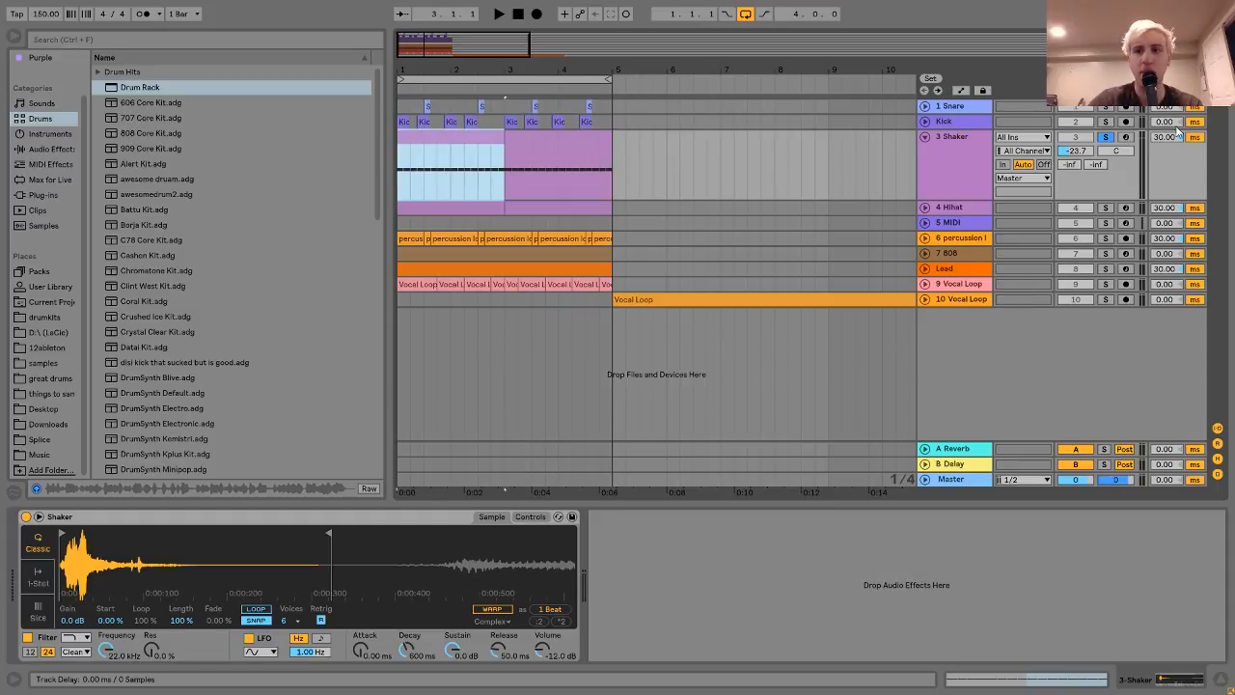
{"action": "left_click", "coordinate": [1218, 474]}
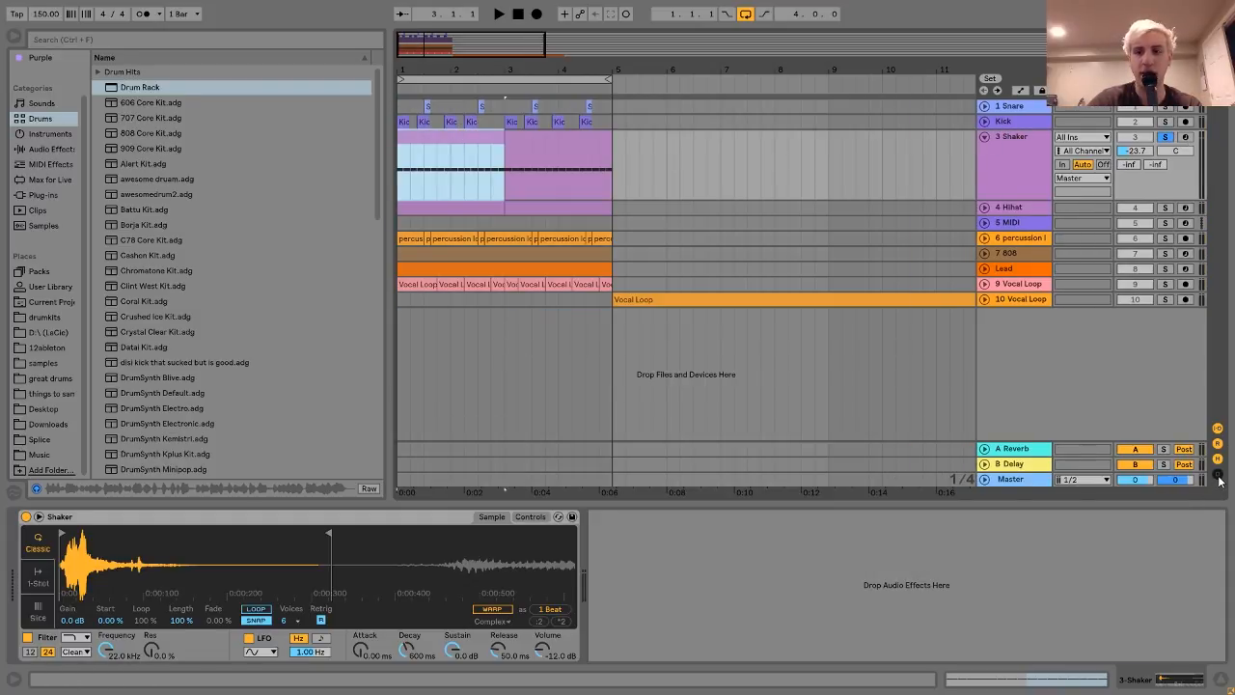
{"action": "left_click", "coordinate": [1218, 475]}
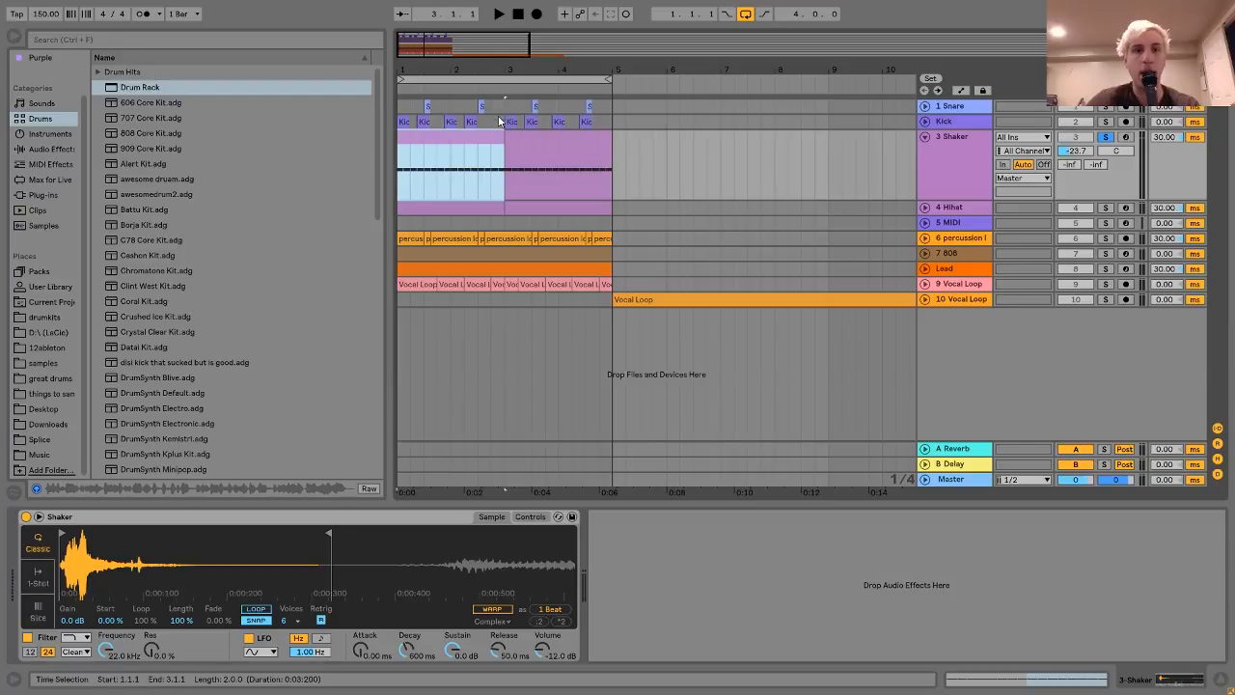
- Examine the start of the Shaker clip up close against the beat grid, and fold the Shaker track
{"action": "left_click", "coordinate": [501, 136]}
{"action": "left_click_drag", "start_coordinate": [413, 67], "coordinate": [413, 115]}
{"action": "left_click", "coordinate": [431, 155]}
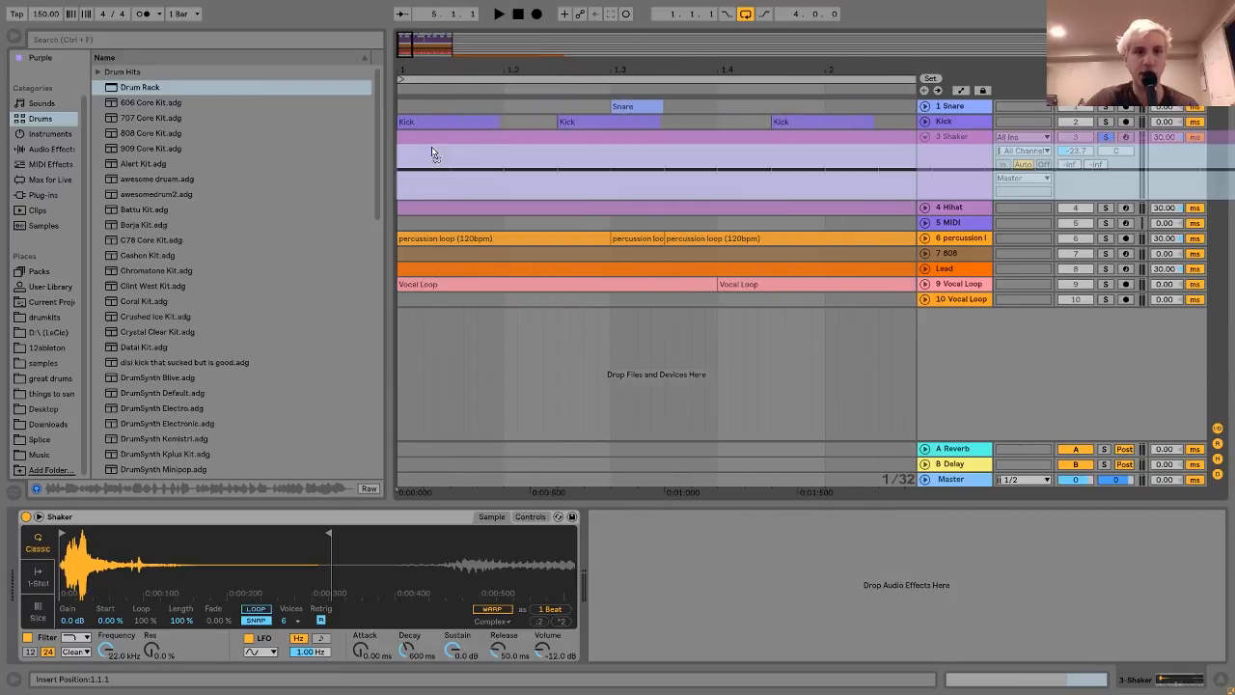
{"action": "left_click", "coordinate": [443, 143]}
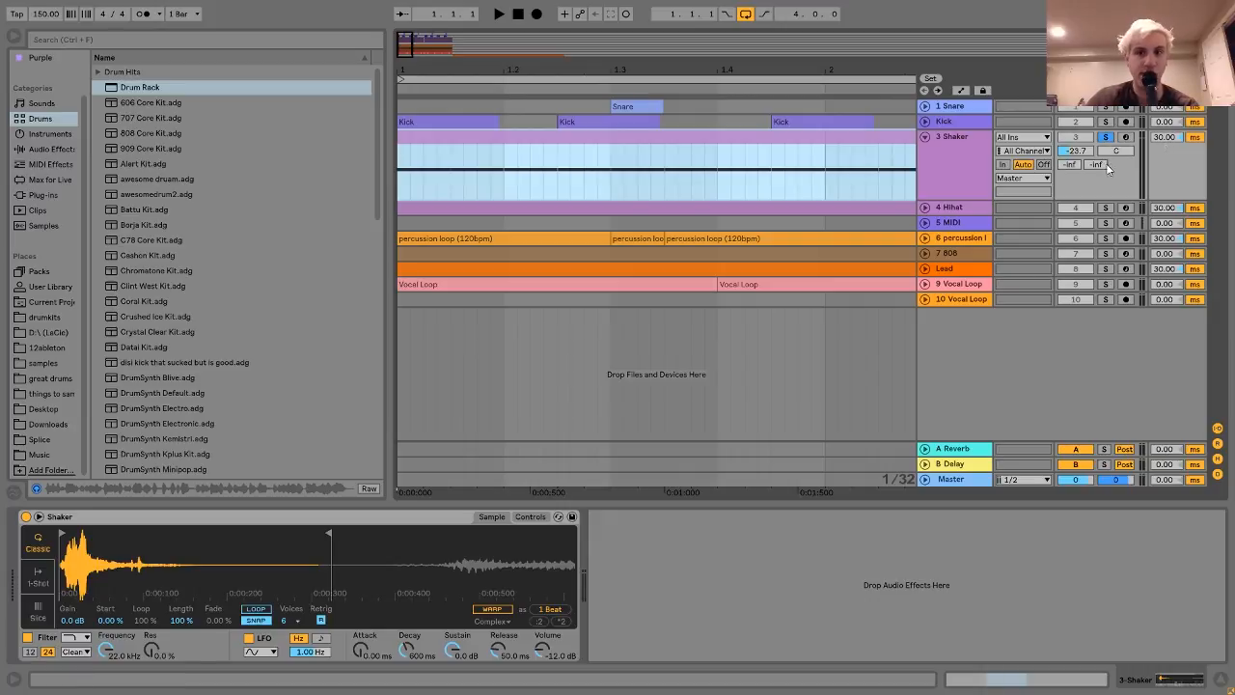
{"action": "left_click", "coordinate": [924, 136]}
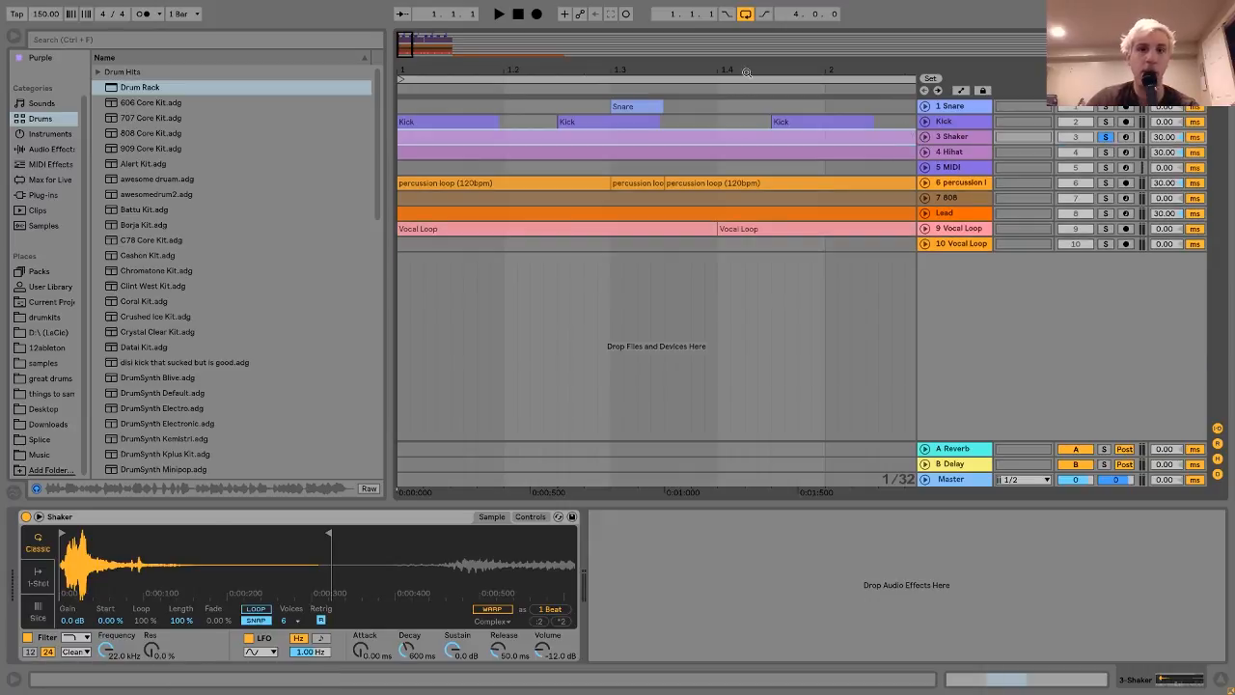
{"action": "left_click_drag", "start_coordinate": [714, 70], "coordinate": [672, 454]}
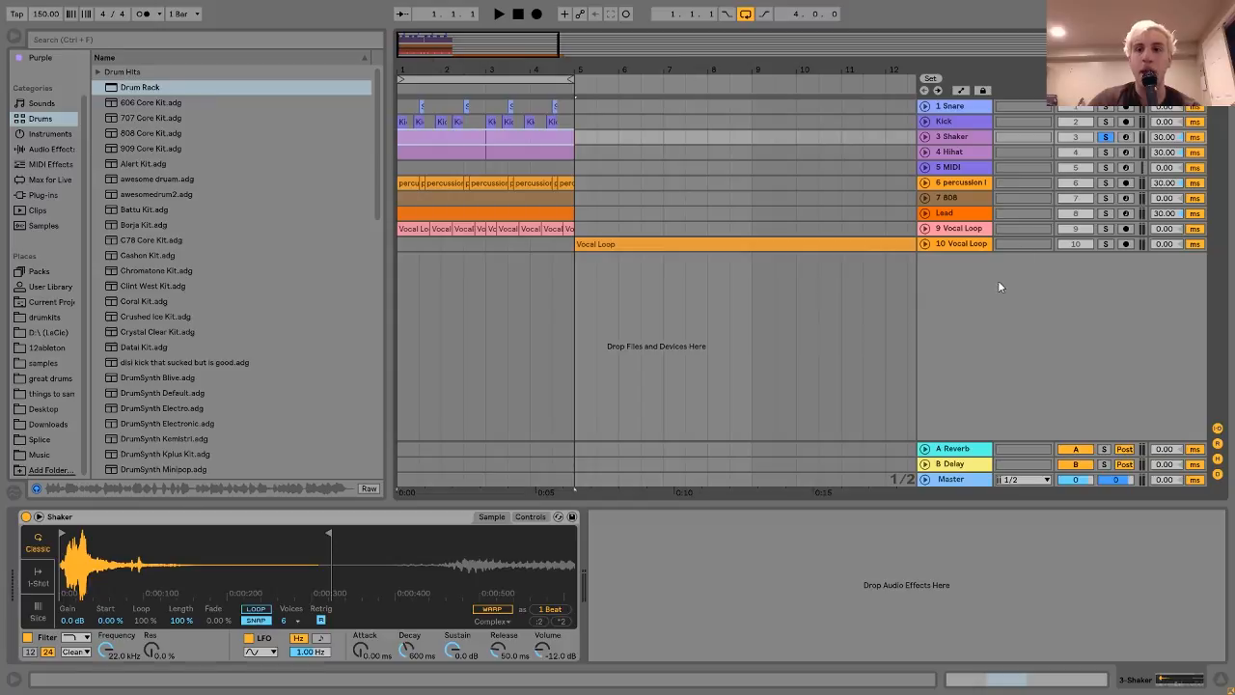
- Set the Shaker and Hihat track delays to 0 ms and play them soloed together with the Snare and Kick
{"action": "left_click", "coordinate": [1105, 152]}
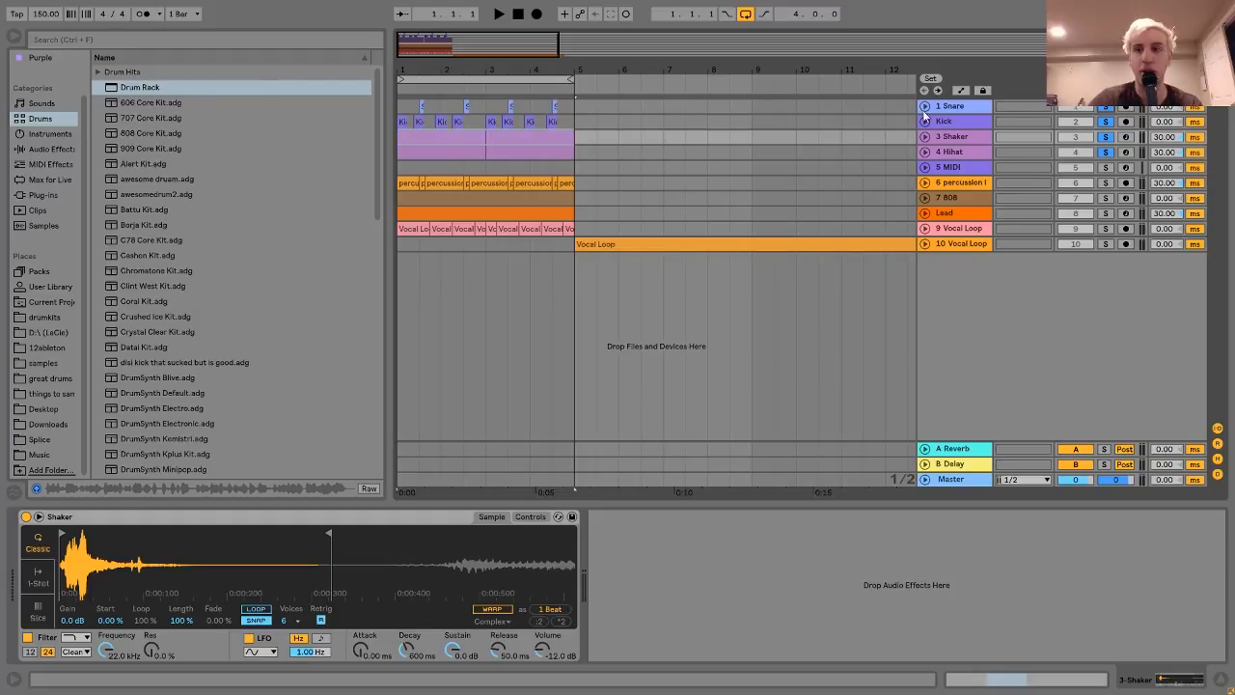
{"action": "left_click_drag", "start_coordinate": [1177, 141], "coordinate": [1160, 160]}
{"action": "key", "text": "space"}
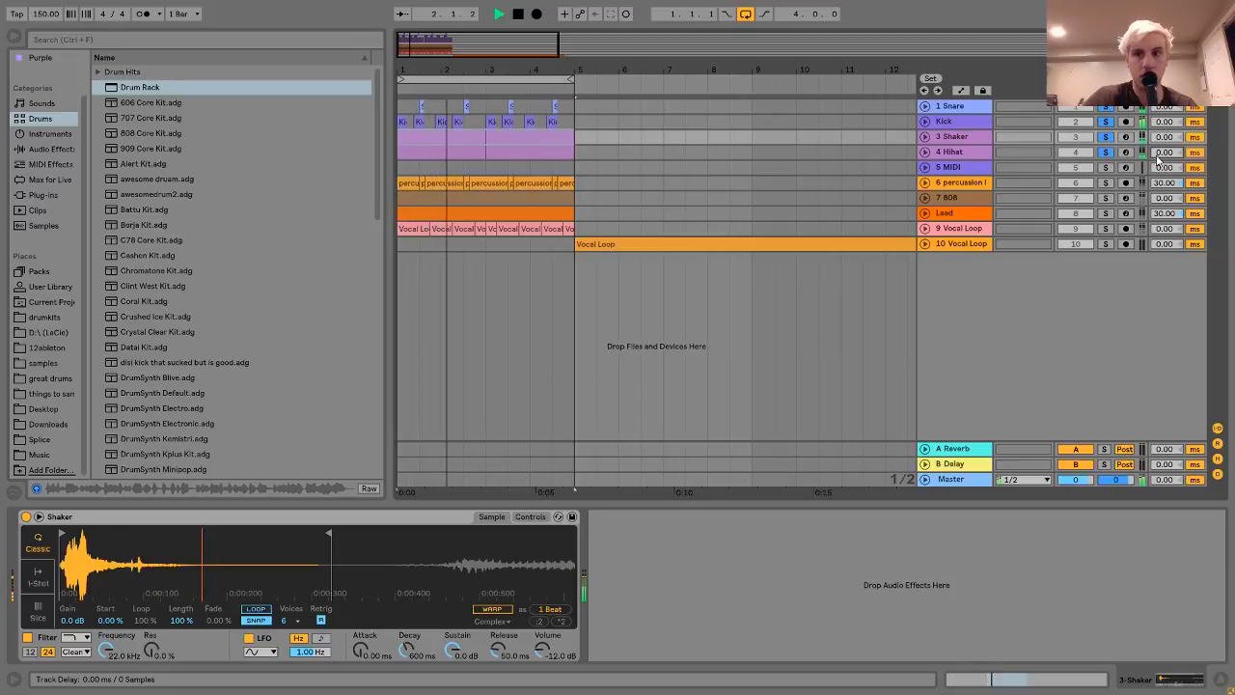
- Undo the Shaker and Hihat track delay changes and play the soloed drums again for comparison
{"action": "key", "text": "ctrl+z"}
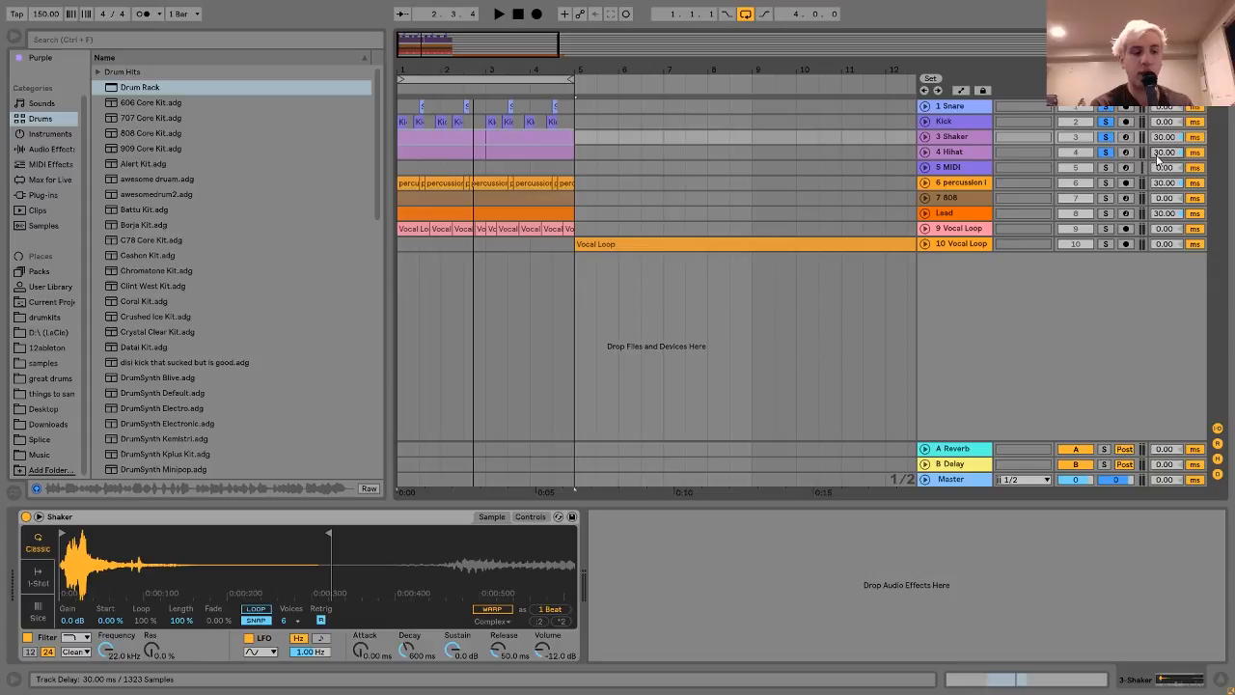
{"action": "key", "text": "space"}
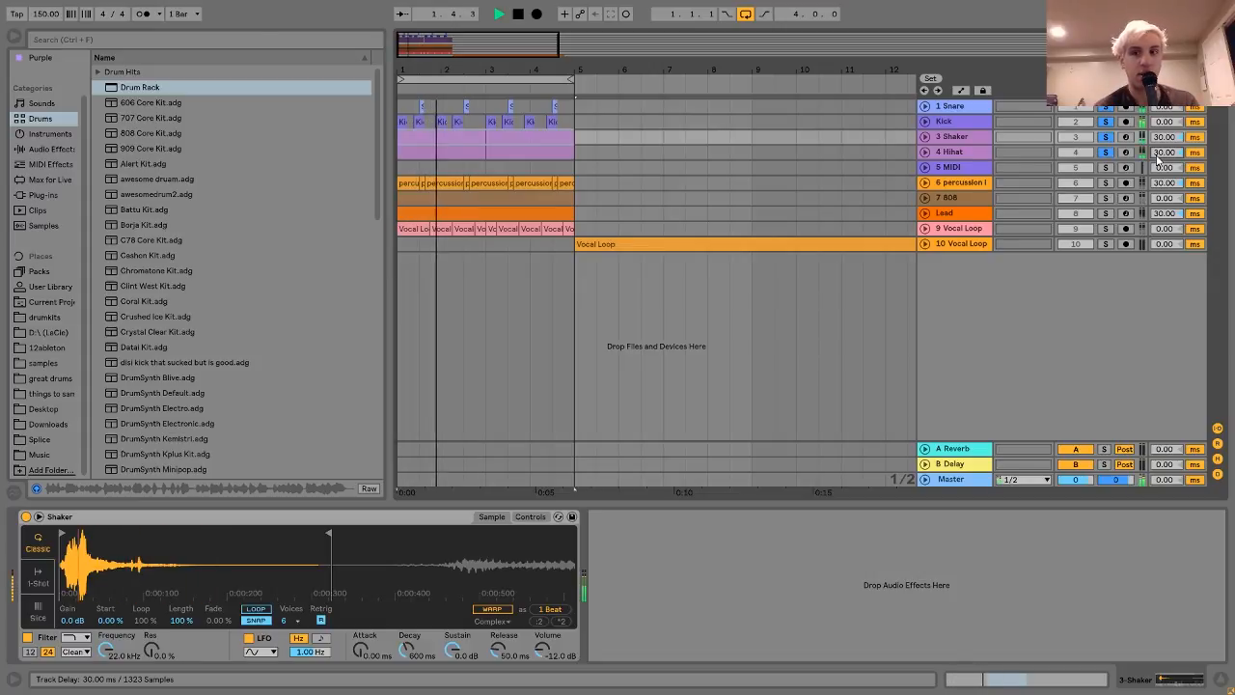
{"action": "key", "text": "space"}
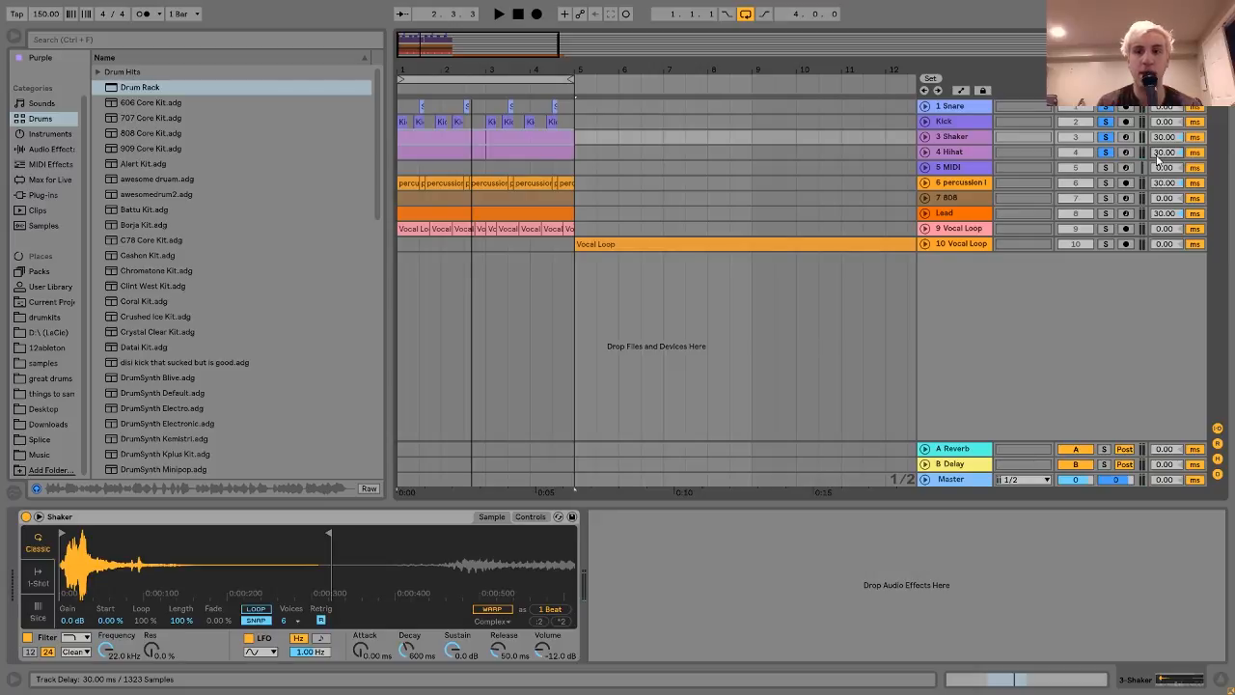
- Delete the empty MIDI track between the Hihat and percussion loop tracks
{"action": "left_click", "coordinate": [963, 167]}
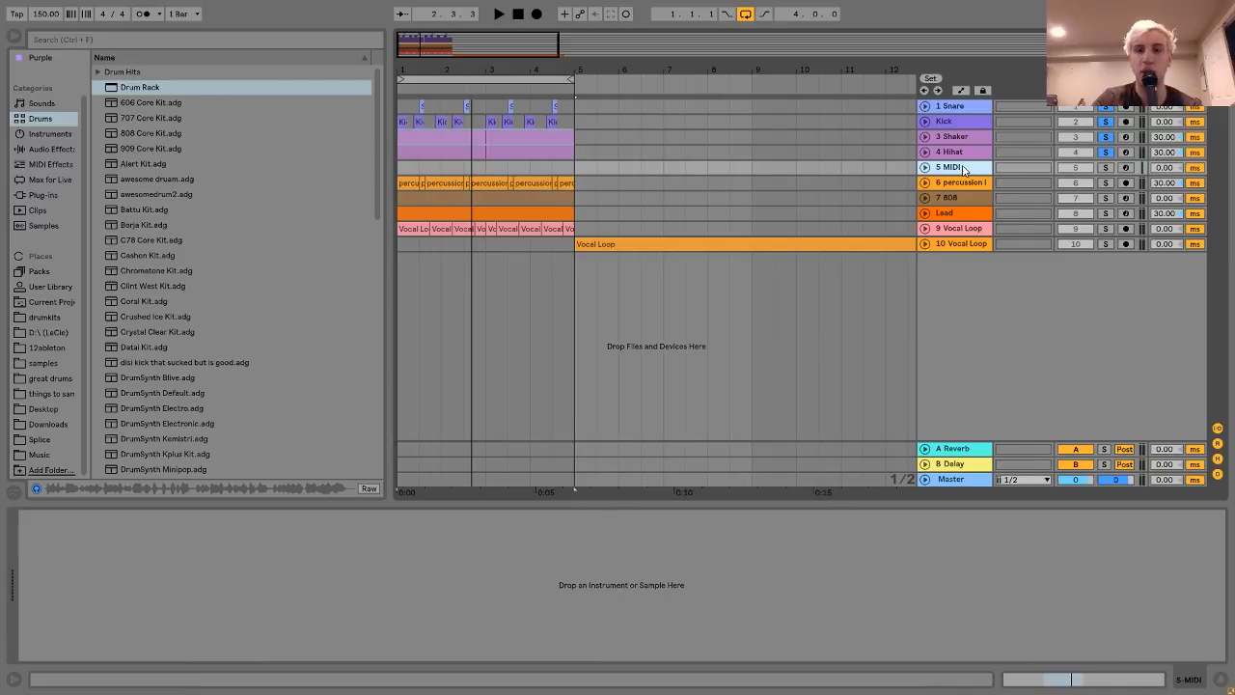
{"action": "key", "text": "Delete"}
- Solo only the percussion loop track and play it from the start
{"action": "left_click", "coordinate": [1105, 165]}
{"action": "key", "text": "space"}
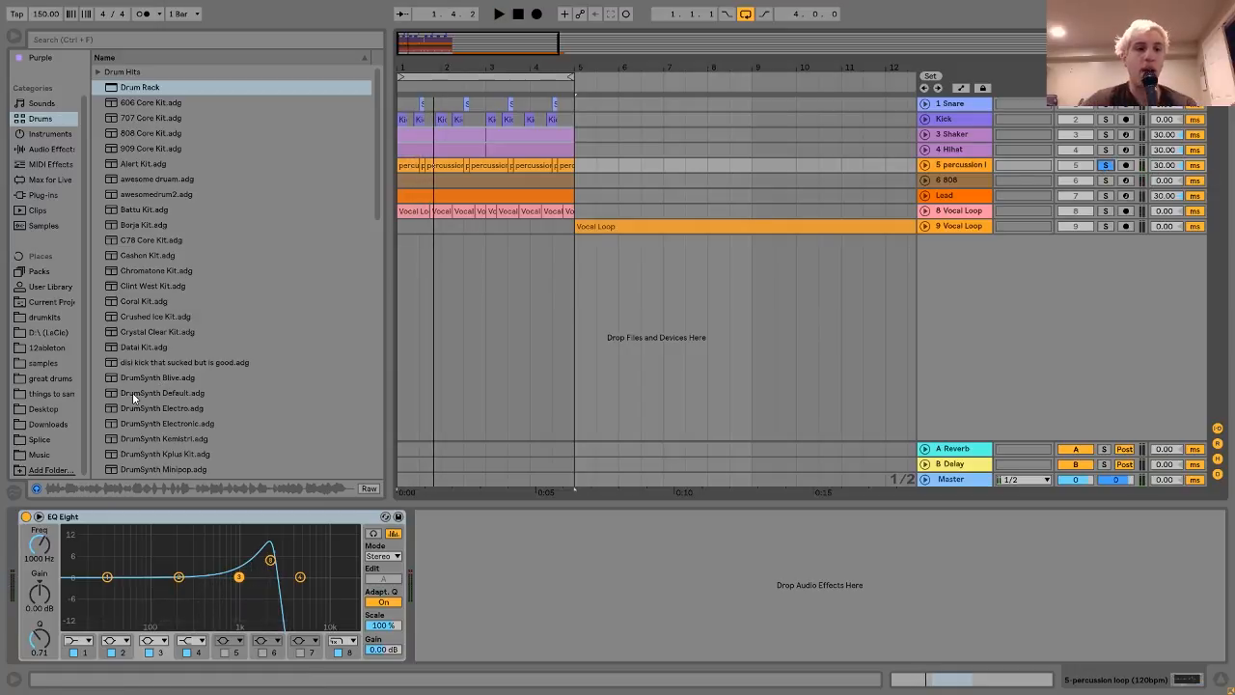
- Locate percussion loop (120bpm).wav in the Mr. Carmack Tutorial Files folder on the Desktop
{"action": "right_click", "coordinate": [408, 170]}
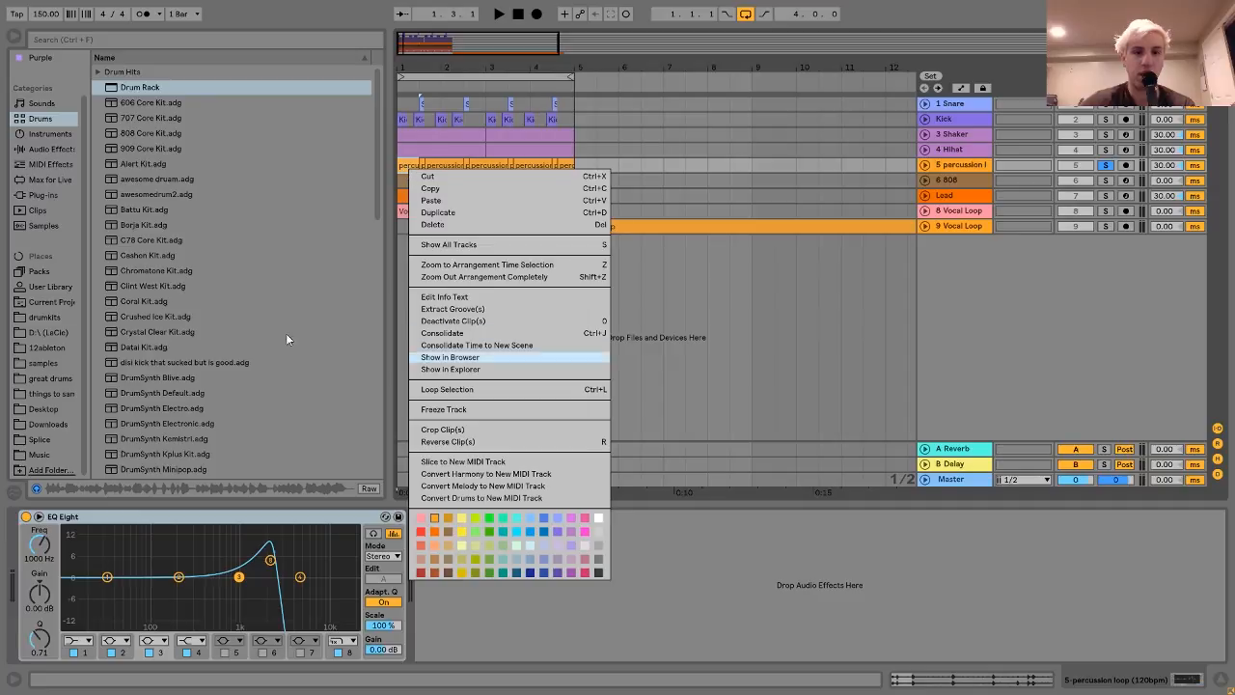
{"action": "left_click", "coordinate": [36, 368]}
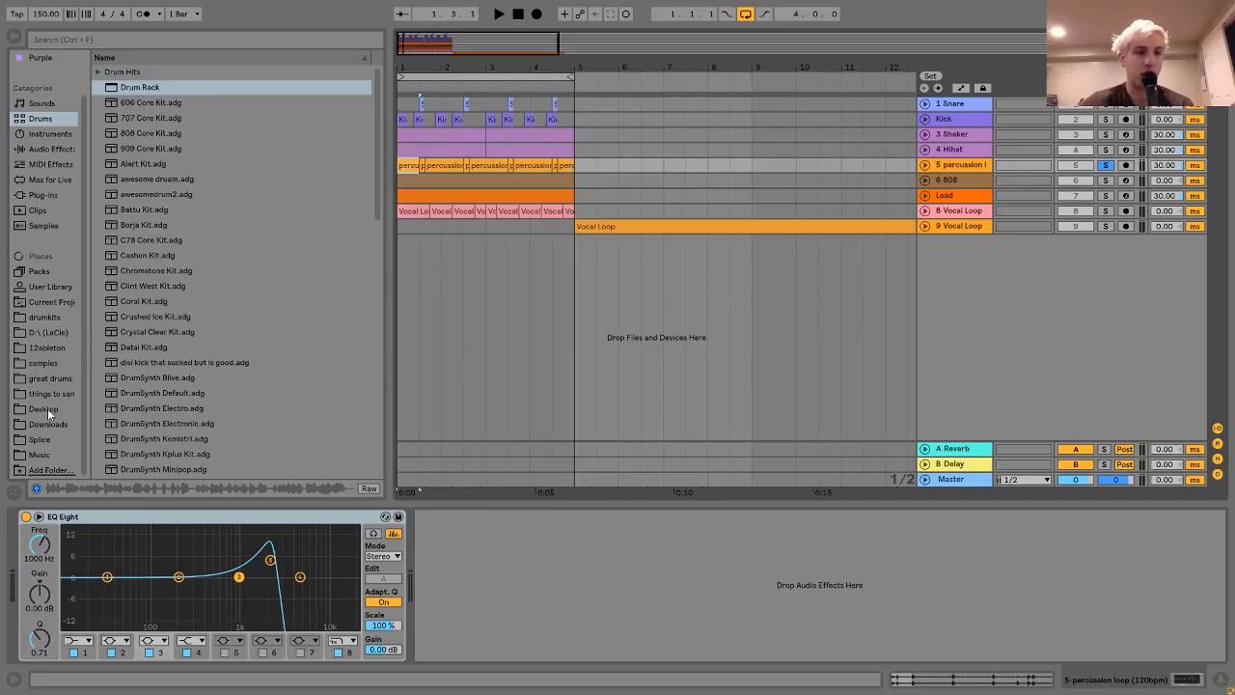
{"action": "left_click", "coordinate": [42, 409]}
{"action": "left_click", "coordinate": [178, 347]}
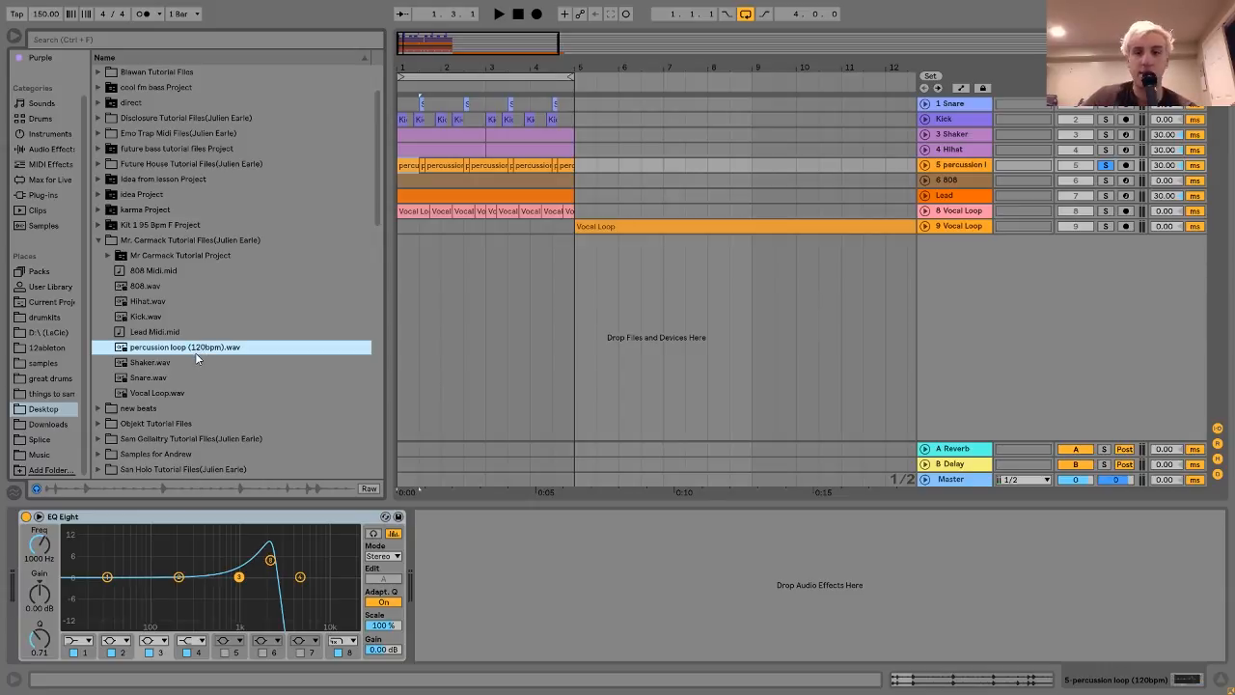
- Unfold the percussion loop track and enlarge bars 1 to 4 so its sliced clips can be read
{"action": "left_click", "coordinate": [924, 165]}
{"action": "left_click_drag", "start_coordinate": [434, 71], "coordinate": [452, 142]}
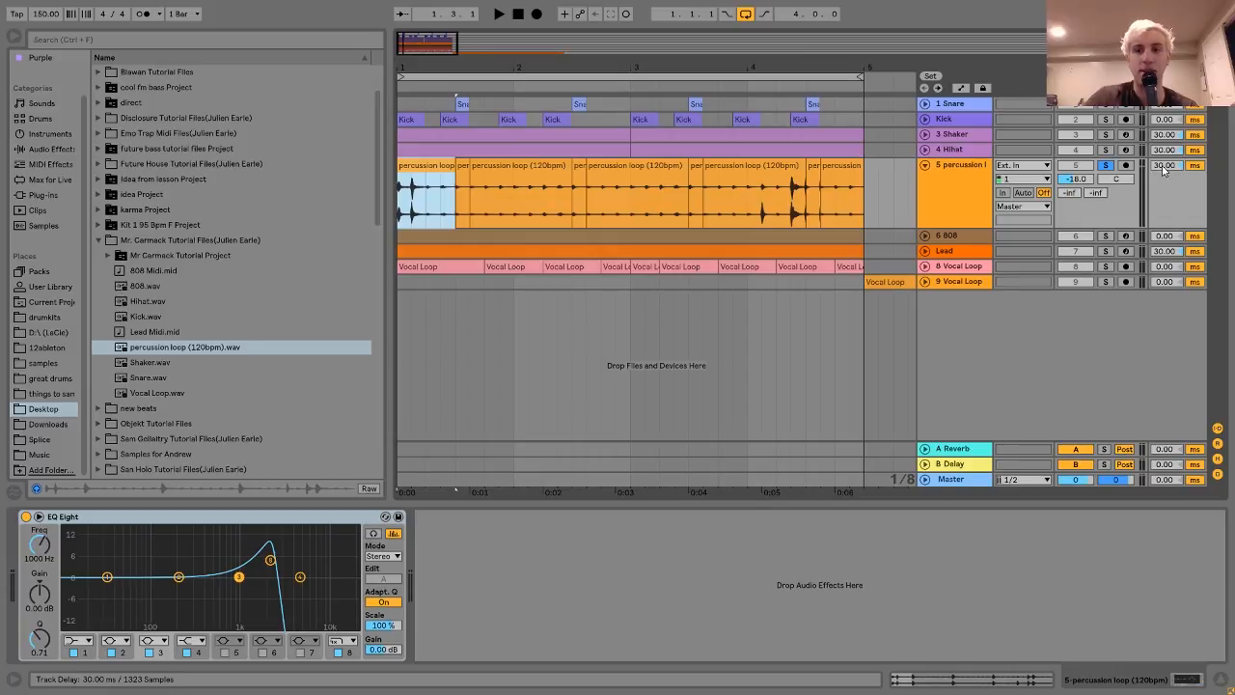
{"action": "left_click", "coordinate": [508, 208]}
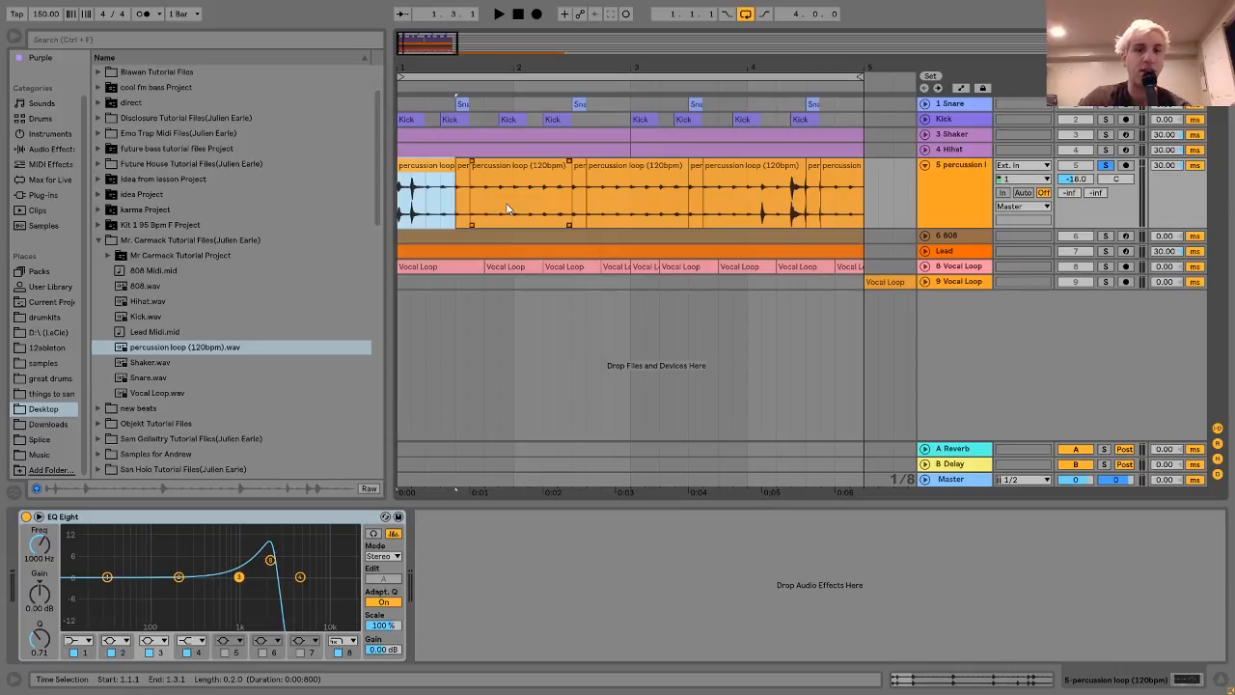
- Try extending the first percussion loop clip to 2.2.3 and play the track soloed
{"action": "left_click", "coordinate": [450, 169]}
{"action": "left_click_drag", "start_coordinate": [453, 166], "coordinate": [558, 166]}
{"action": "left_click", "coordinate": [1105, 165]}
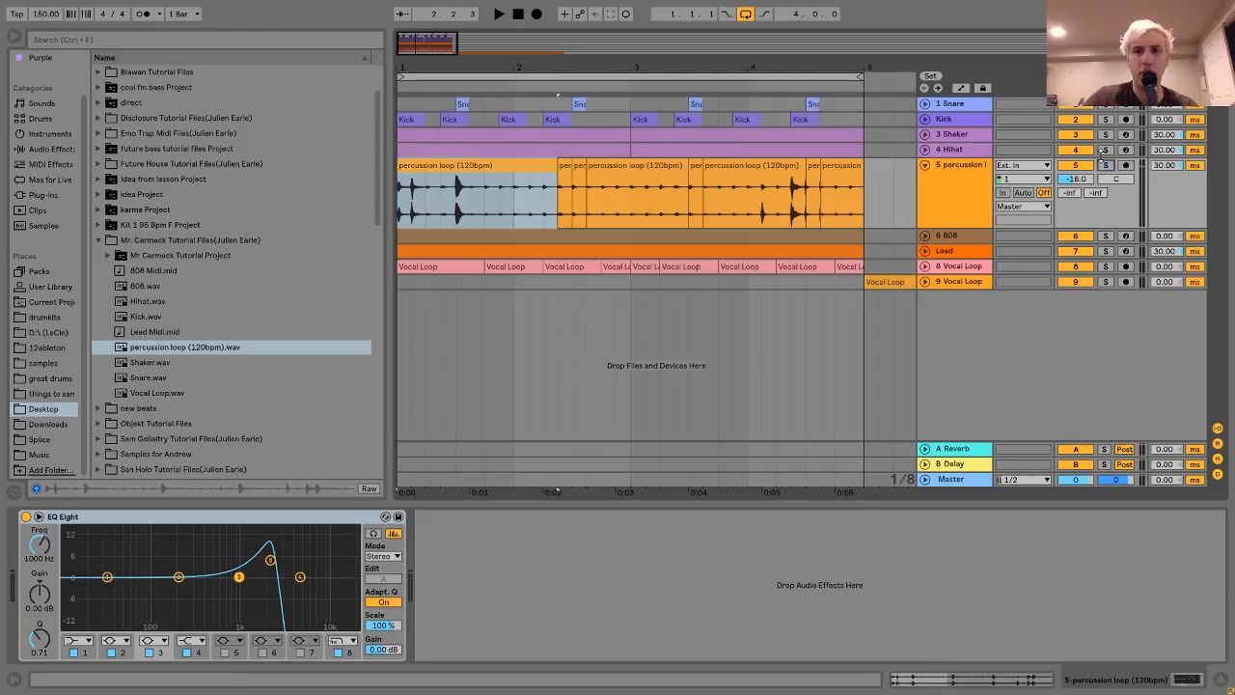
{"action": "left_click", "coordinate": [1105, 165]}
{"action": "key", "text": "space"}
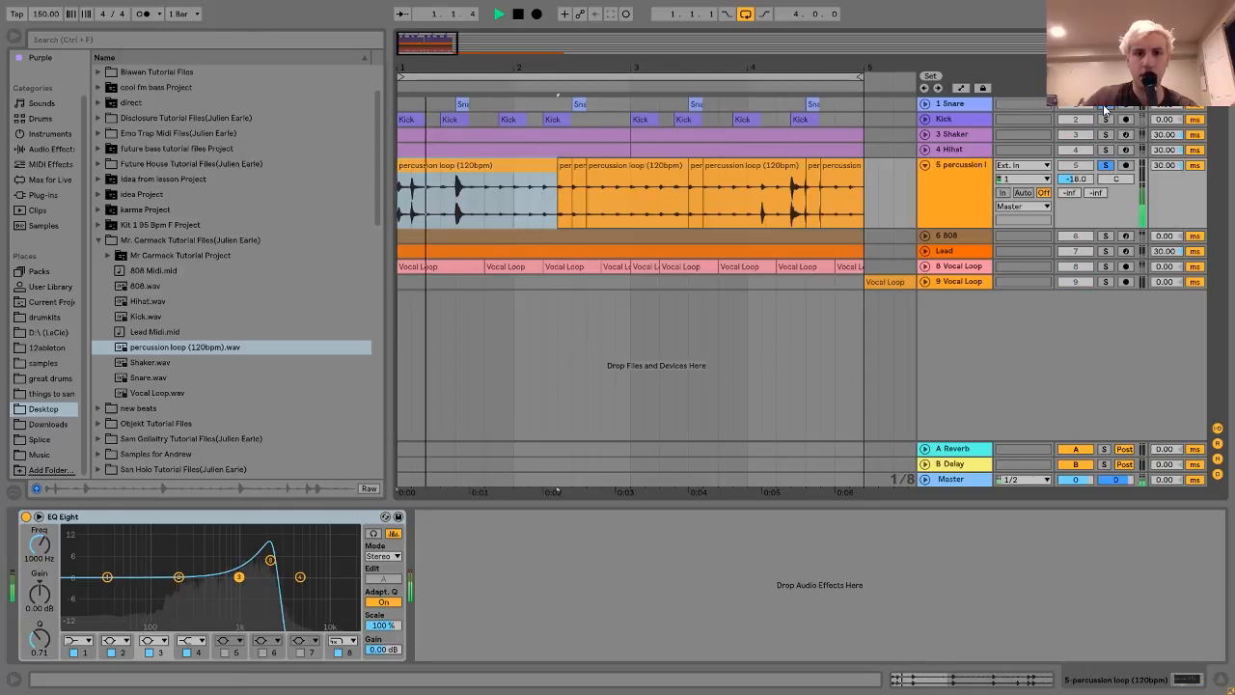
{"action": "left_click", "coordinate": [607, 202]}
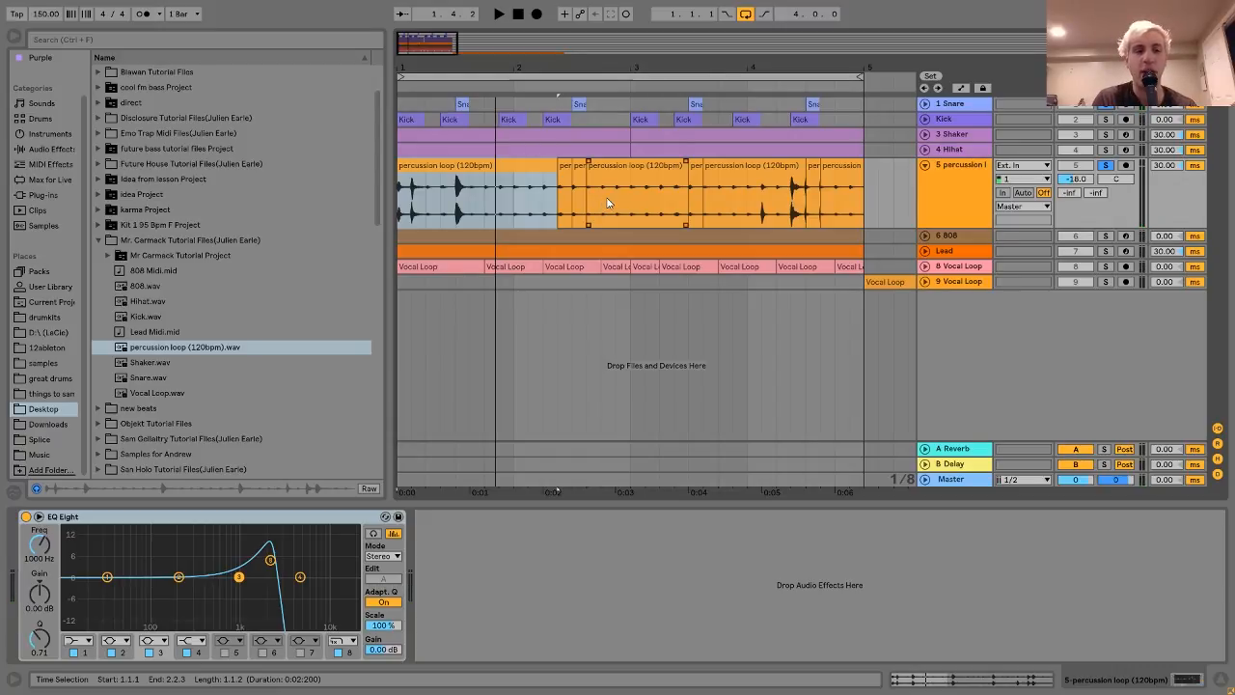
{"action": "key", "text": "ctrl+z"}
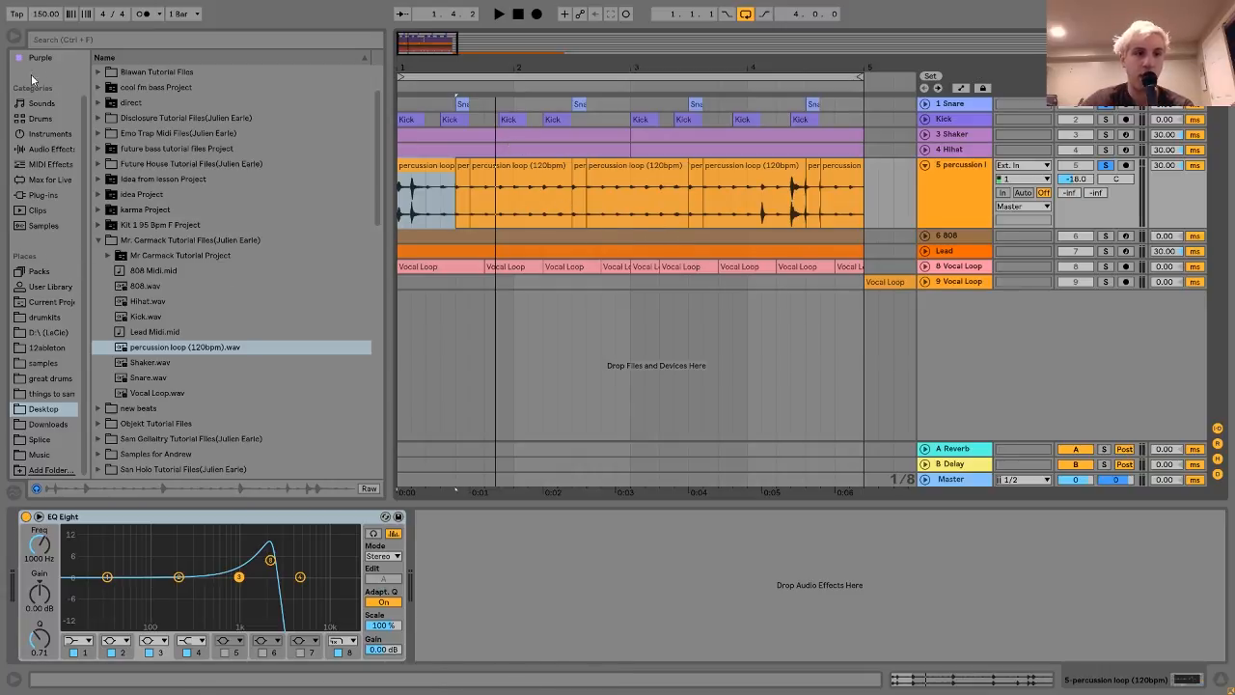
- Play the soloed percussion loop and compare it with its EQ Eight bypassed and active
{"action": "left_click", "coordinate": [38, 104]}
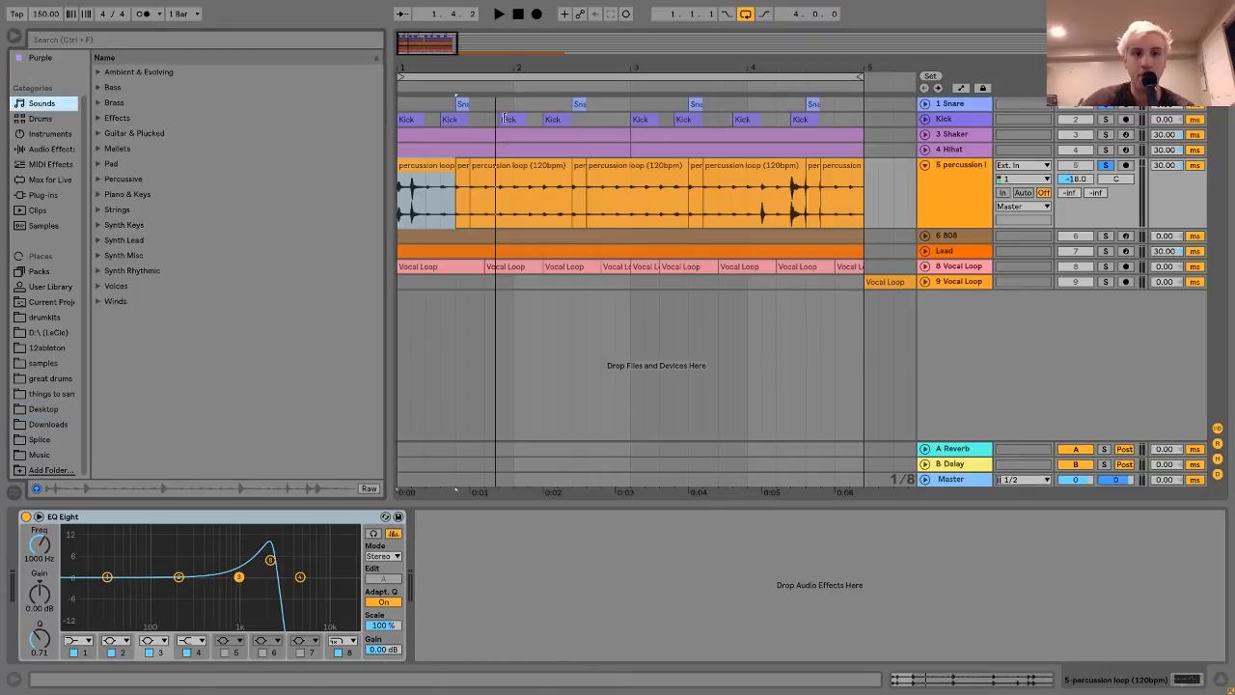
{"action": "left_click", "coordinate": [955, 187]}
{"action": "left_click", "coordinate": [1107, 166]}
{"action": "left_click", "coordinate": [1106, 165]}
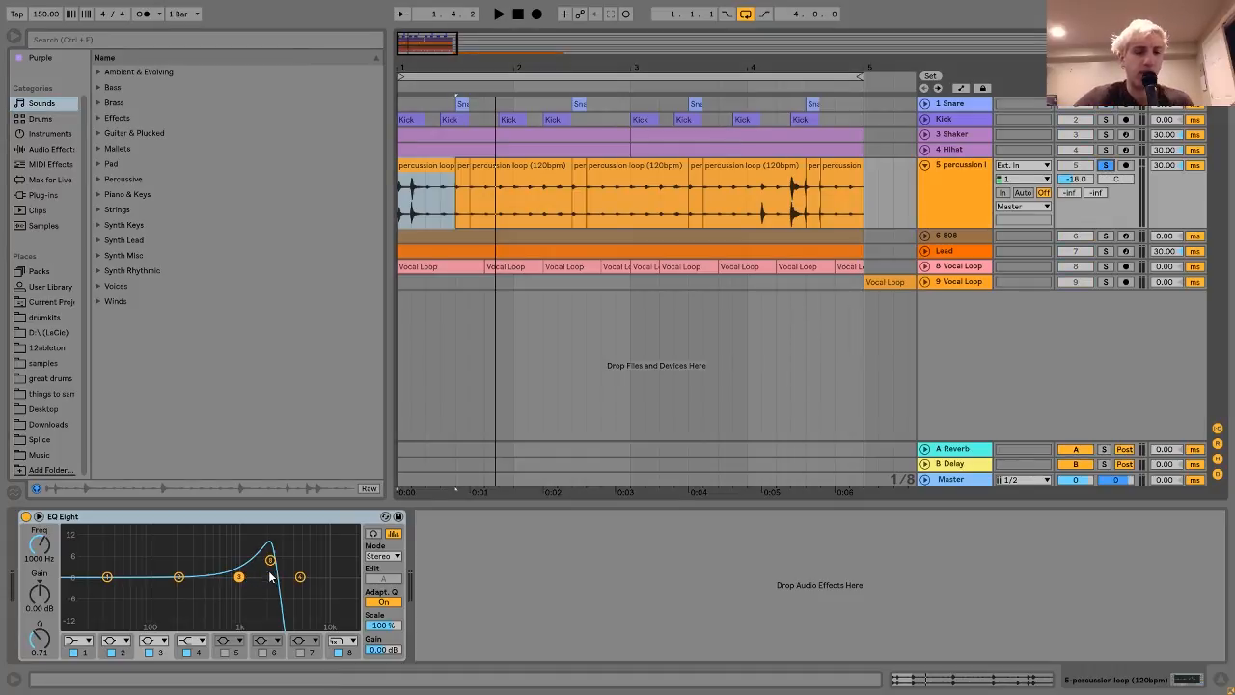
{"action": "key", "text": "space"}
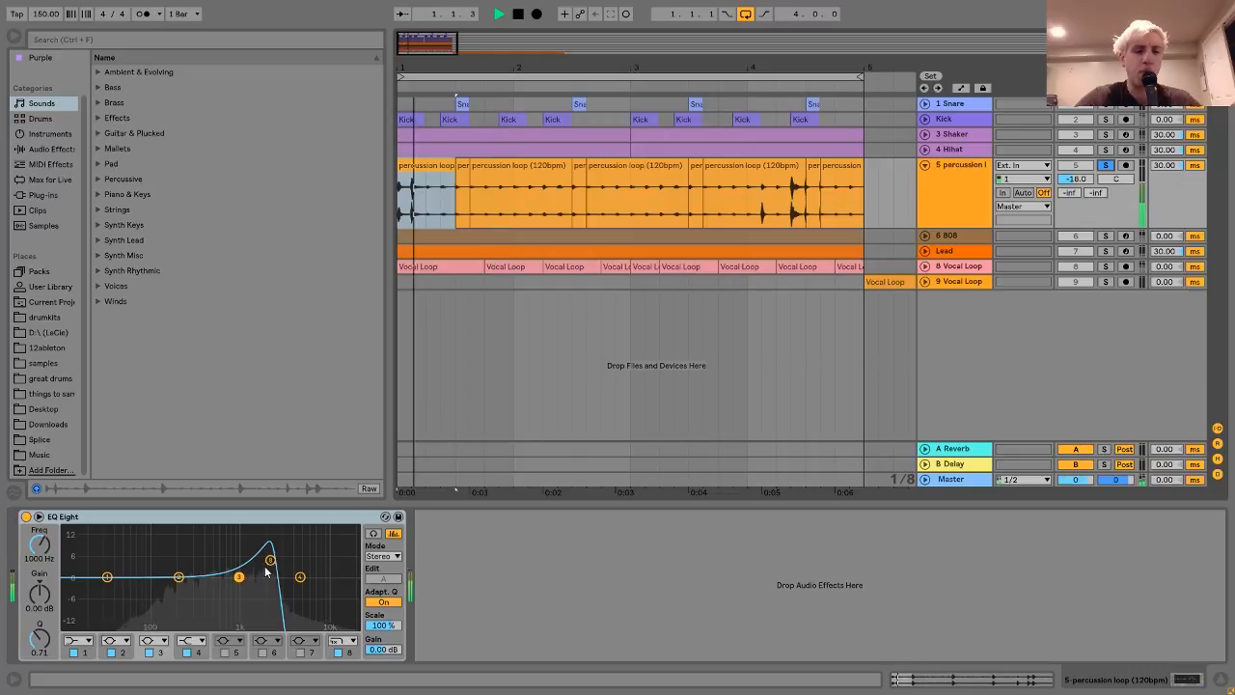
{"action": "left_click", "coordinate": [27, 516]}
{"action": "left_click", "coordinate": [26, 517]}
{"action": "key", "text": "space"}
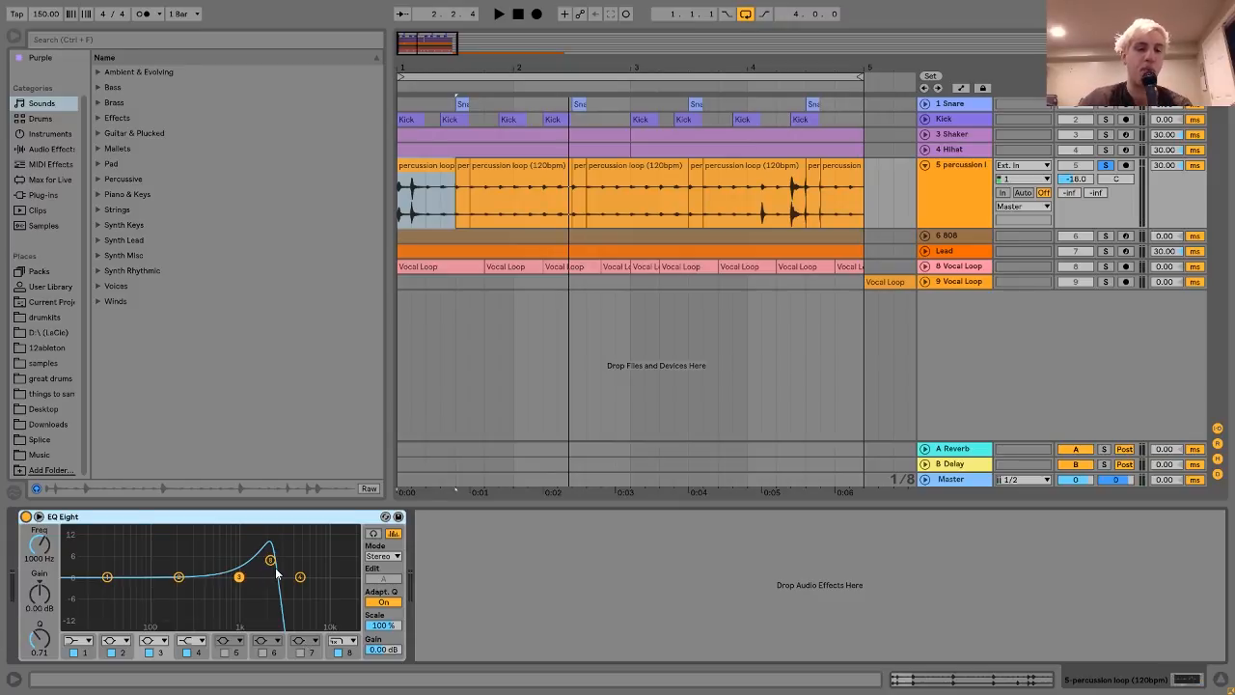
{"action": "key", "text": "space"}
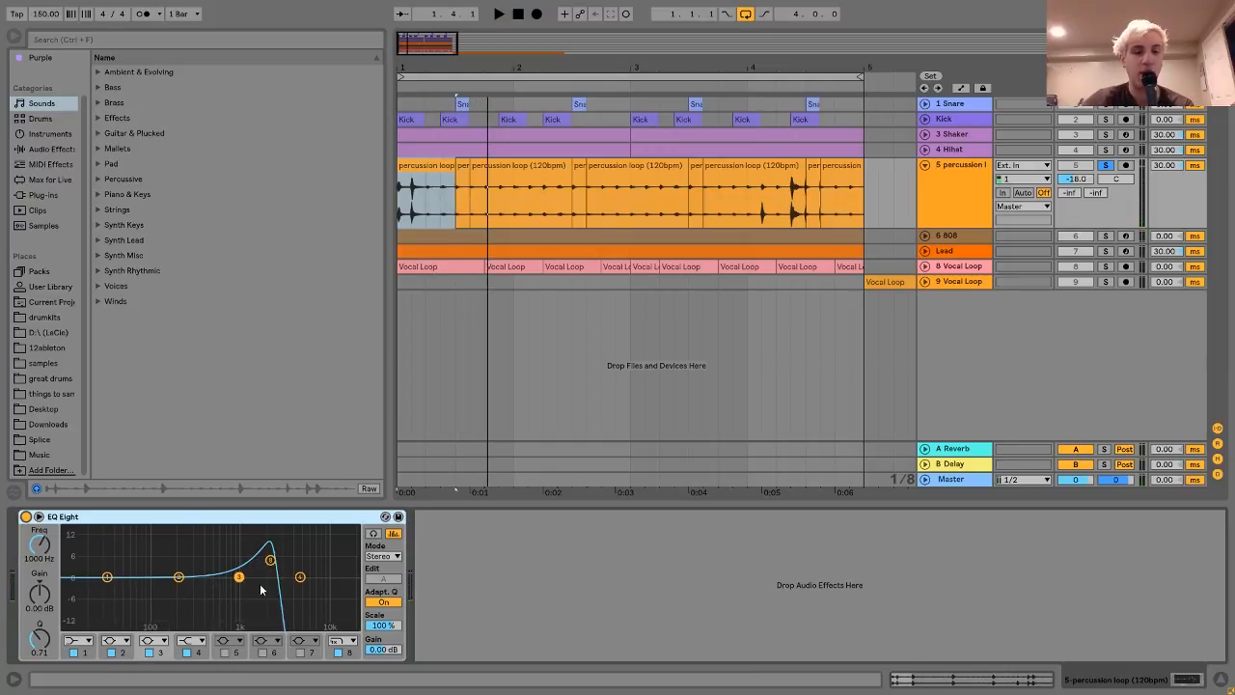
{"action": "key", "text": "space"}
{"action": "key", "text": "space"}
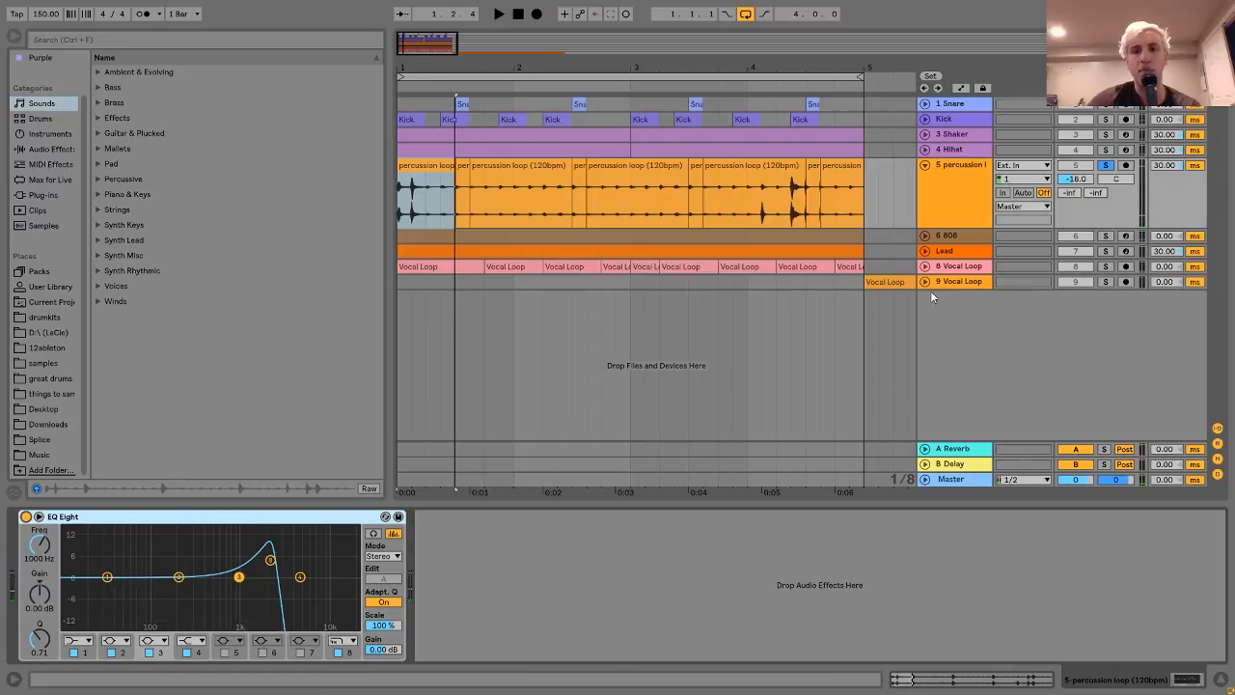
- Solo only the 808 track and play it with its notes unfolded in the arrangement
{"action": "left_click", "coordinate": [946, 239]}
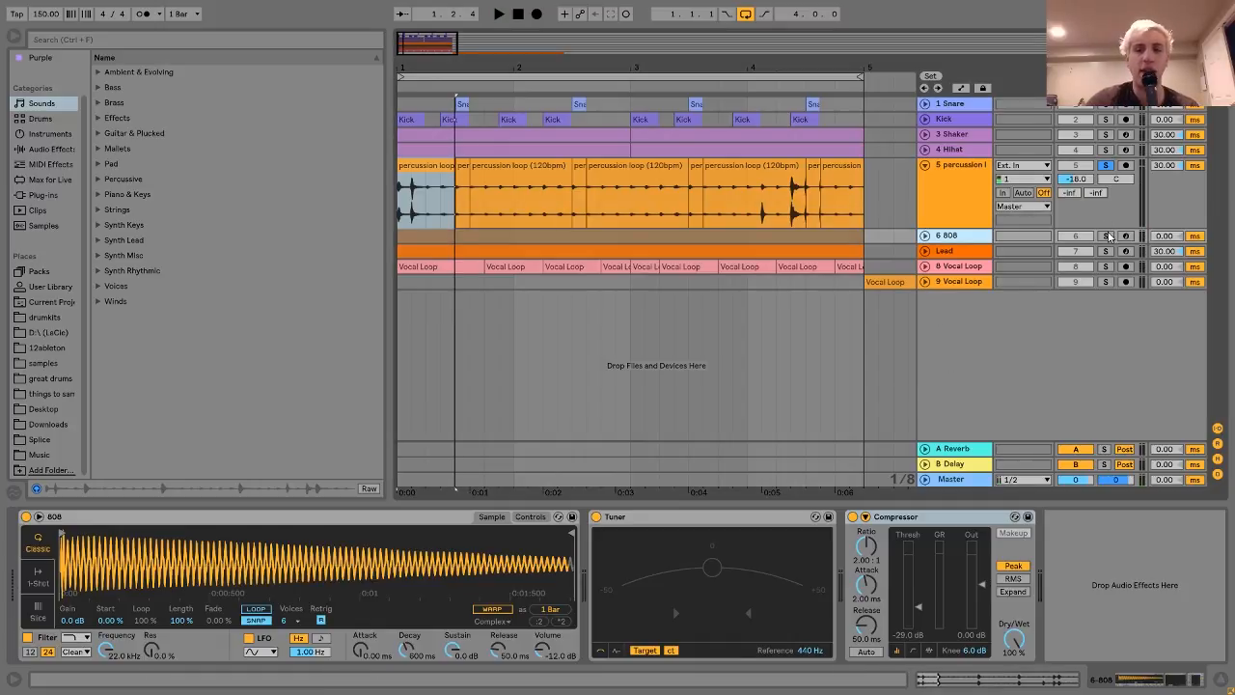
{"action": "left_click", "coordinate": [1106, 237]}
{"action": "key", "text": "space"}
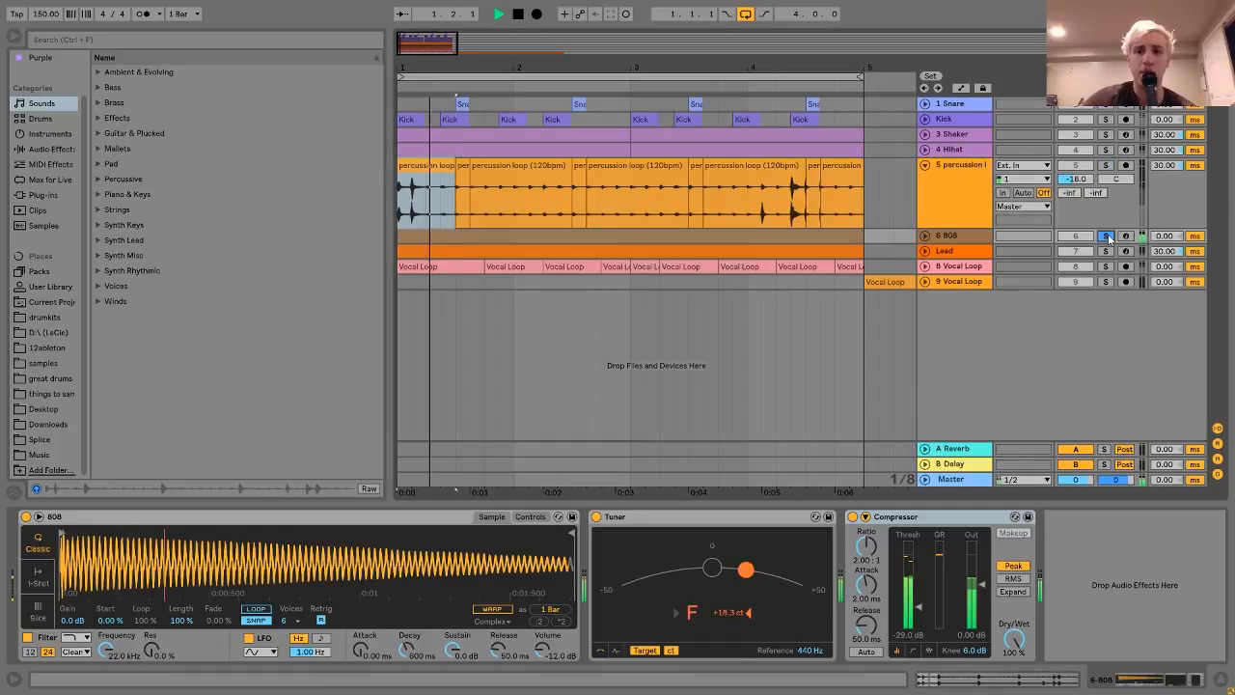
{"action": "left_click", "coordinate": [924, 235]}
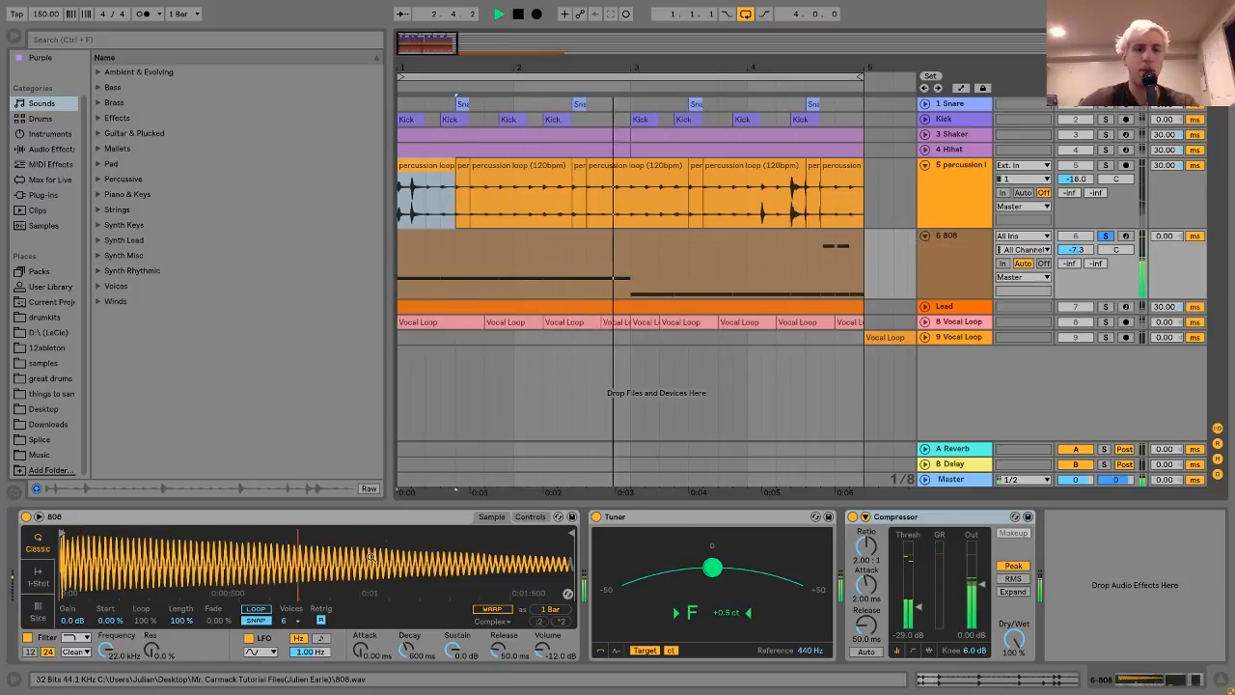
{"action": "key", "text": "space"}
- Open the 808 MIDI clip and select the overlapping low and high notes near its end
{"action": "double_click", "coordinate": [703, 248]}
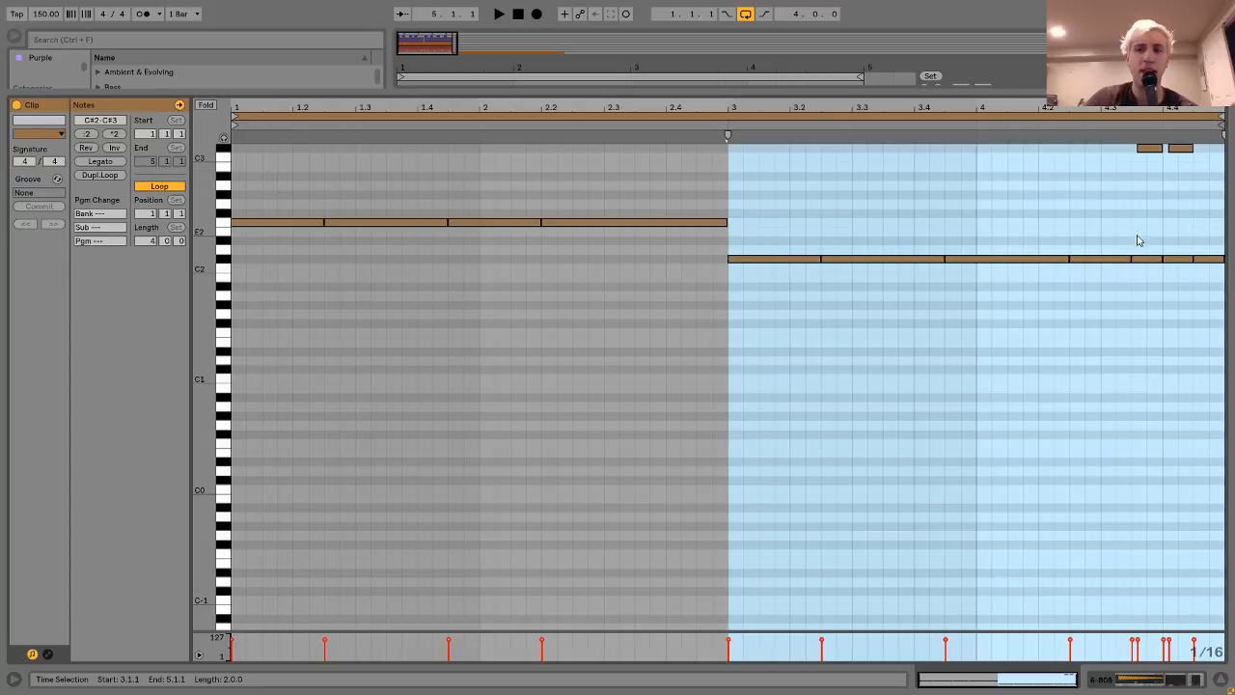
{"action": "left_click_drag", "start_coordinate": [1150, 276], "coordinate": [1184, 127]}
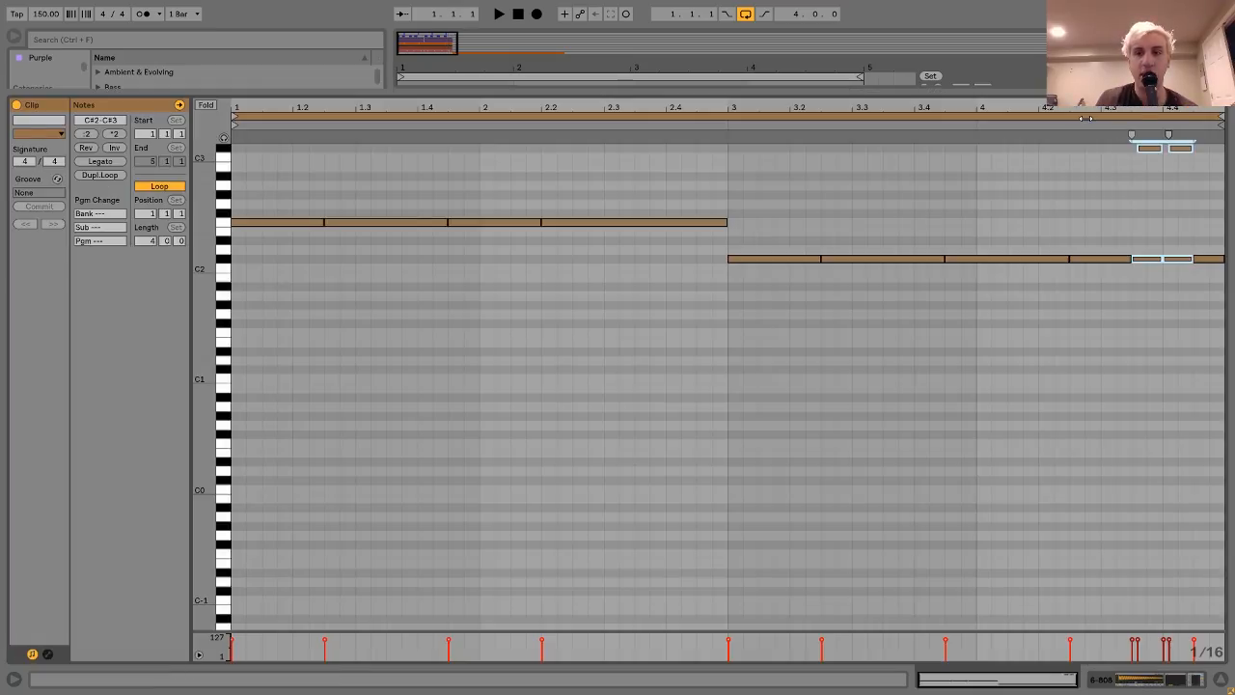
{"action": "key", "text": "space"}
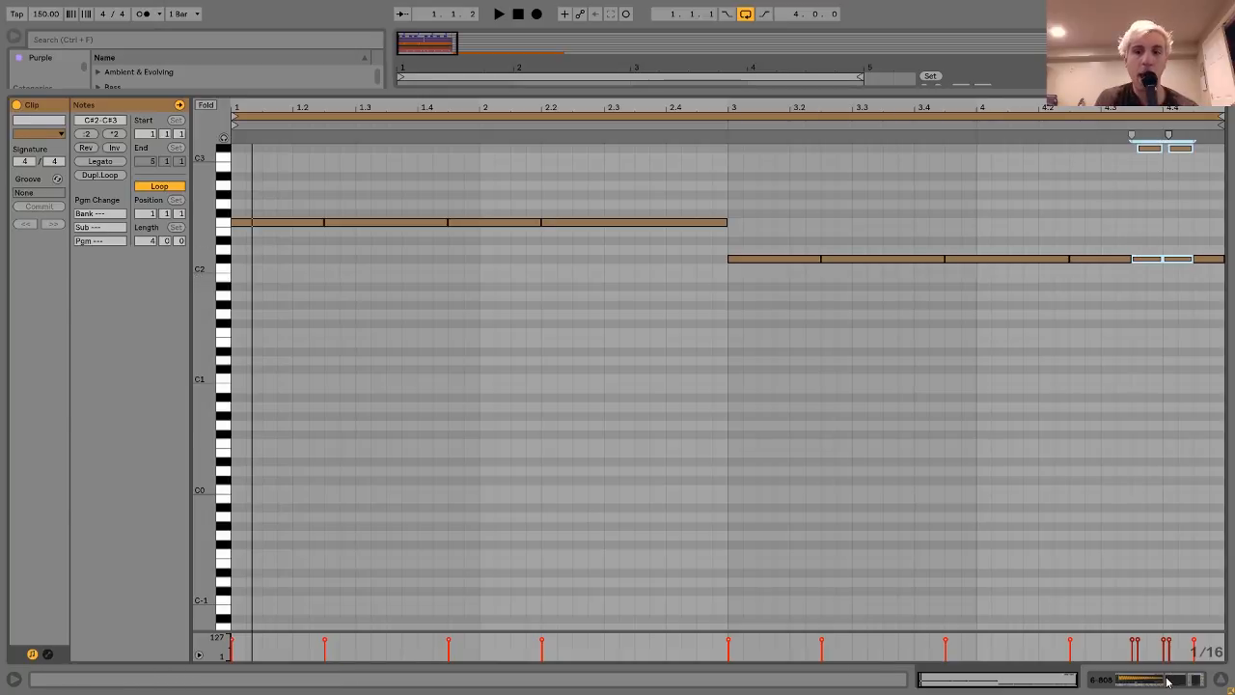
- Show the 808 sampler's glide controls and play the 808 track from 4.3.1
{"action": "left_click", "coordinate": [1167, 681]}
{"action": "left_click", "coordinate": [531, 517]}
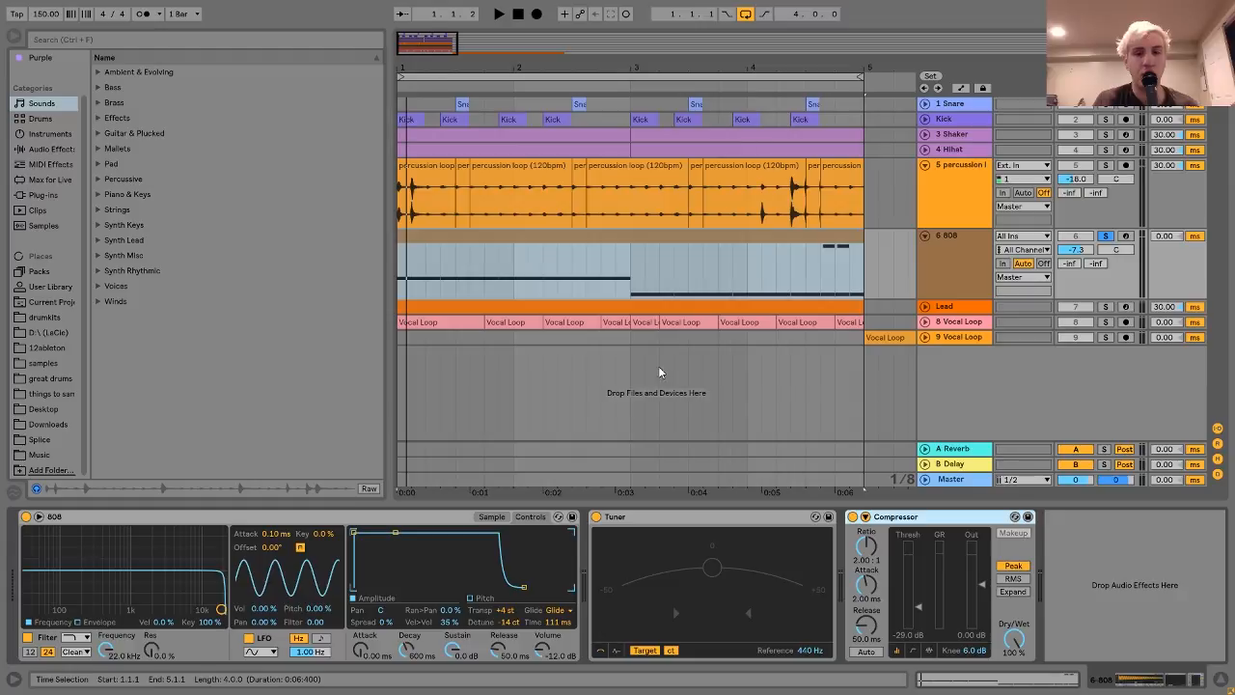
{"action": "left_click", "coordinate": [808, 277]}
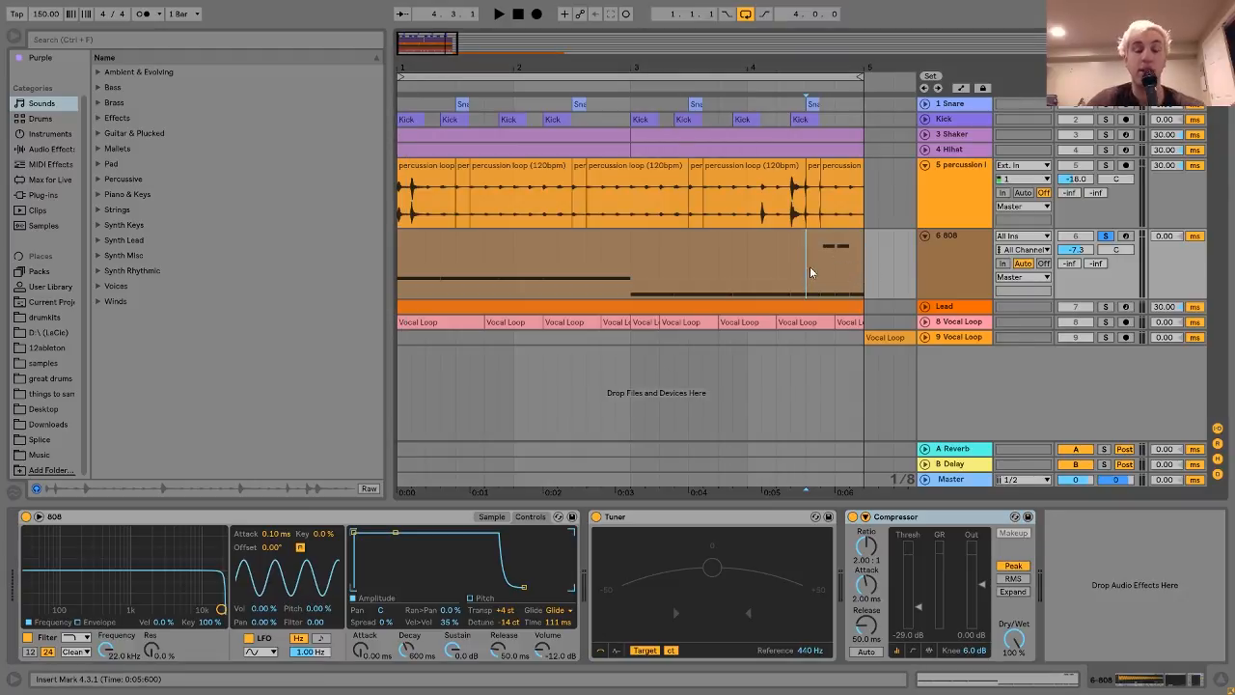
{"action": "key", "text": "space"}
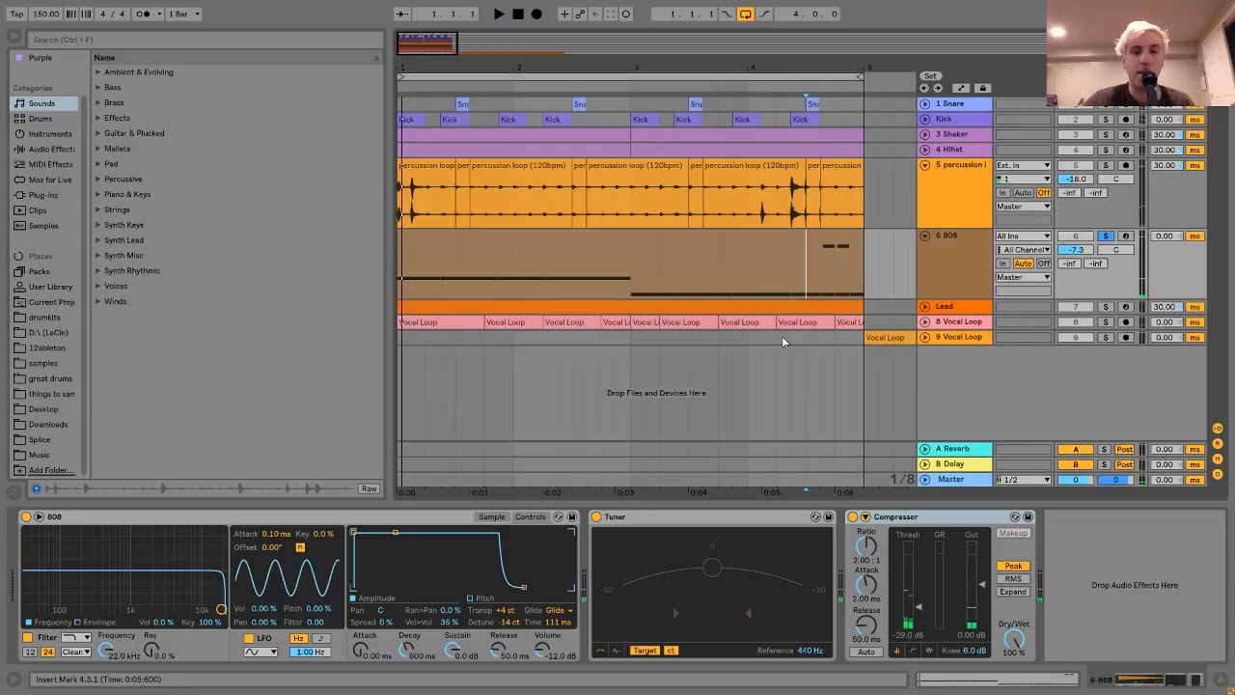
- Arm the 808 track for live playing and locate the sampler's 808.wav file in the browser
{"action": "left_click", "coordinate": [1126, 236]}
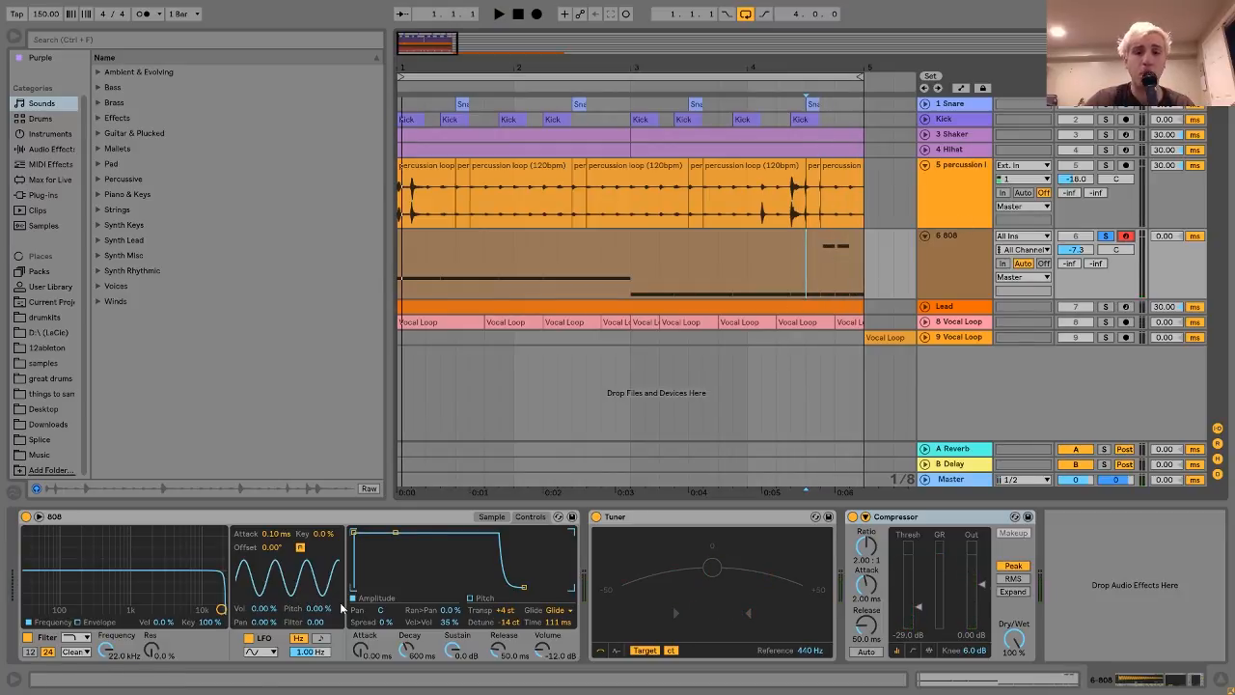
{"action": "left_click", "coordinate": [491, 516]}
{"action": "right_click", "coordinate": [426, 554]}
{"action": "left_click", "coordinate": [463, 569]}
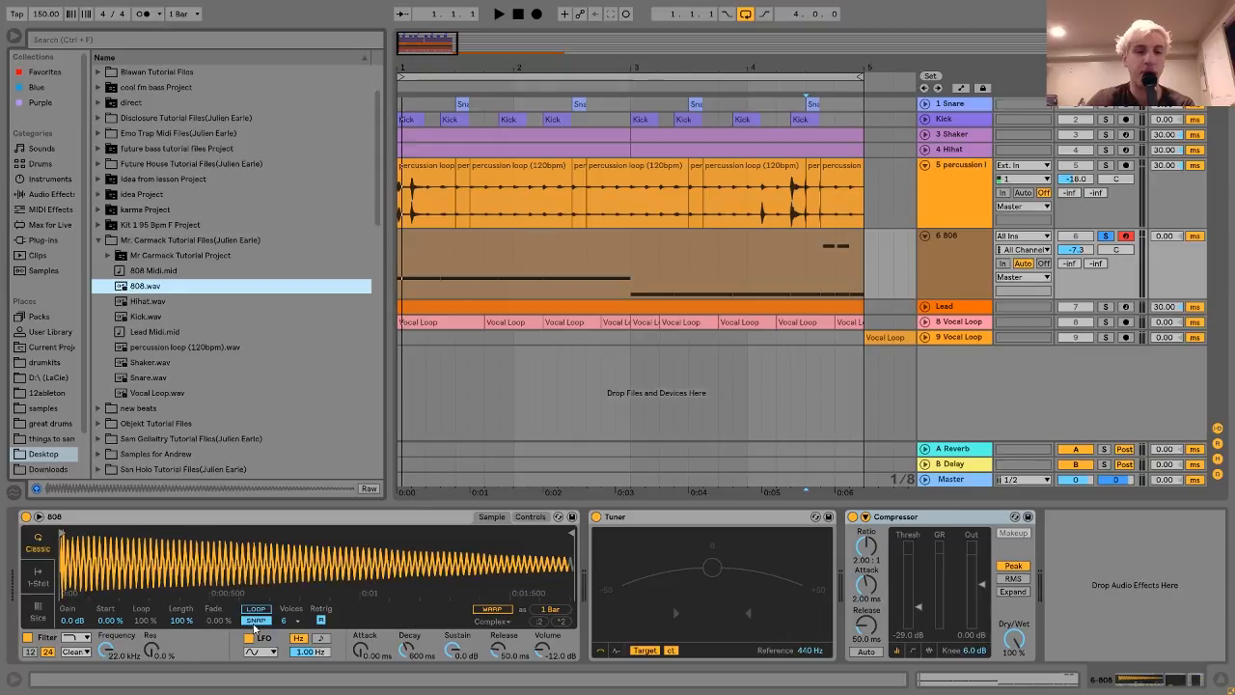
{"action": "left_click", "coordinate": [255, 627]}
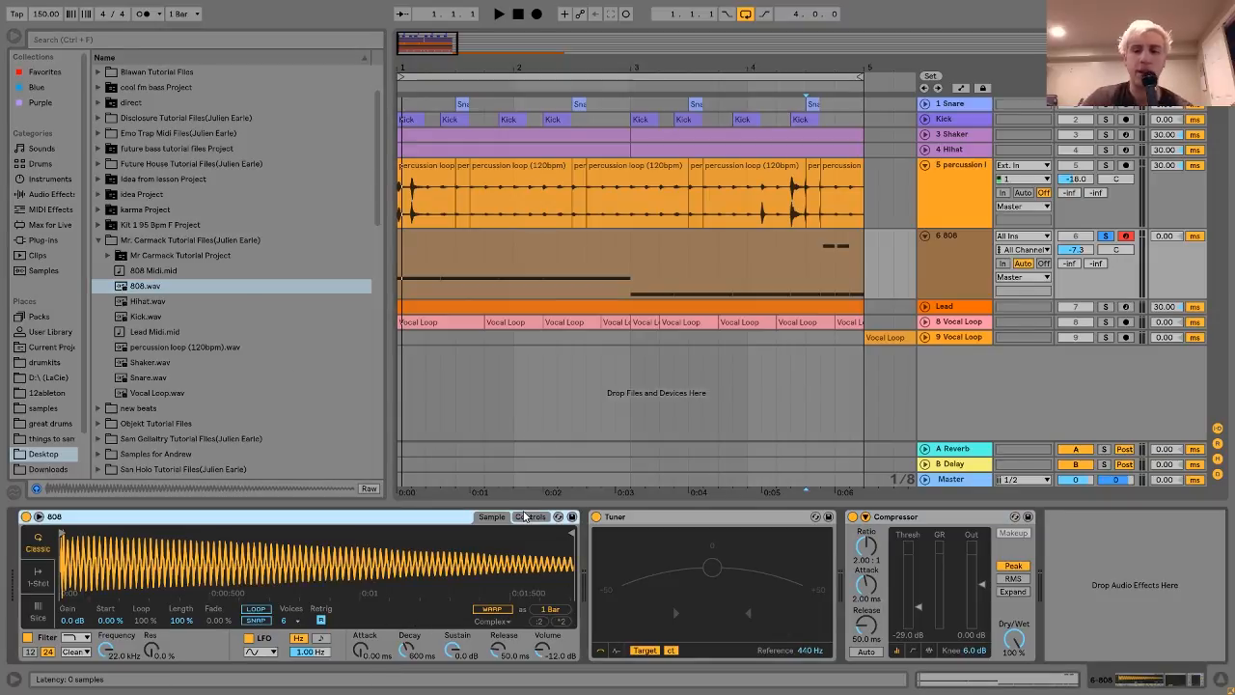
- Set the 808 sampler's transpose to 0 st and detune to 0 ct, and play test notes
{"action": "left_click", "coordinate": [529, 517]}
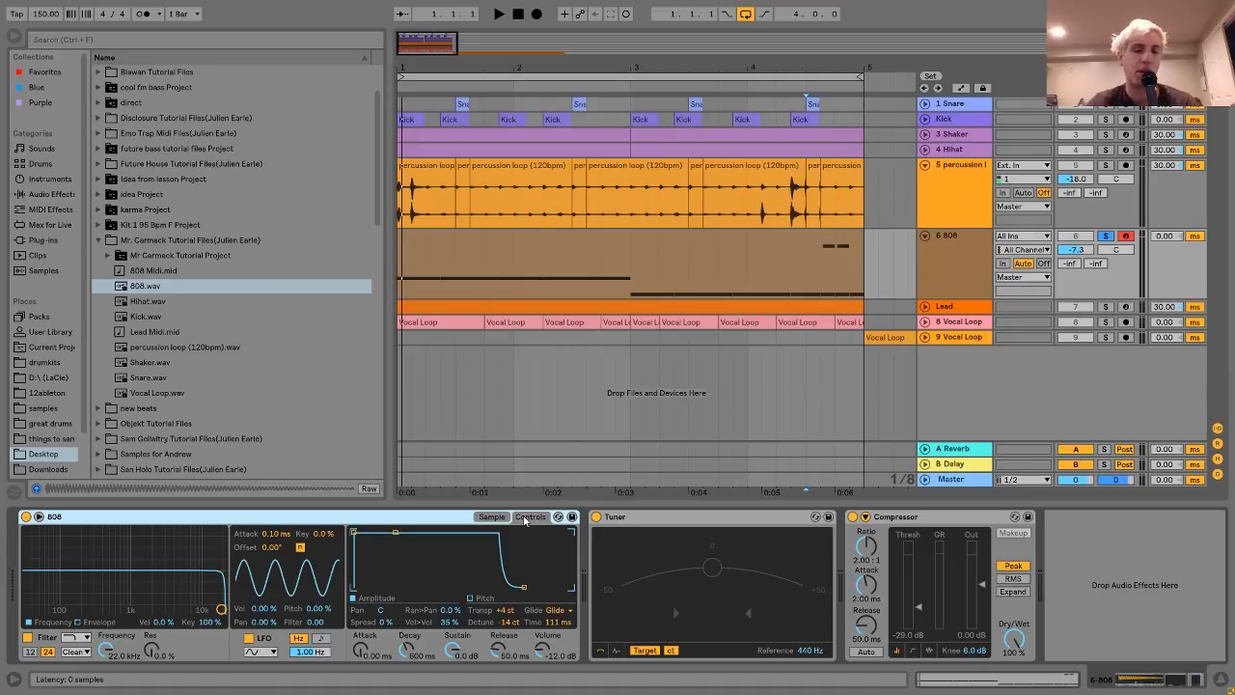
{"action": "left_click", "coordinate": [507, 611]}
{"action": "left_click", "coordinate": [511, 623]}
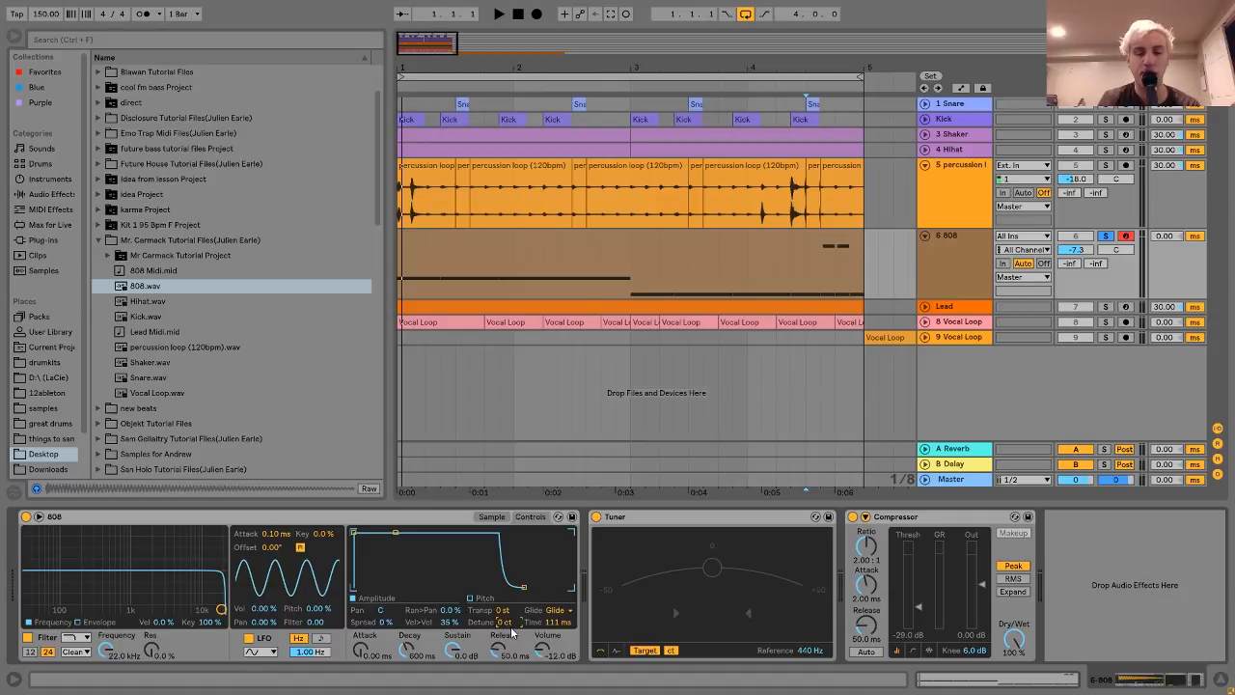
{"action": "key", "text": "a"}
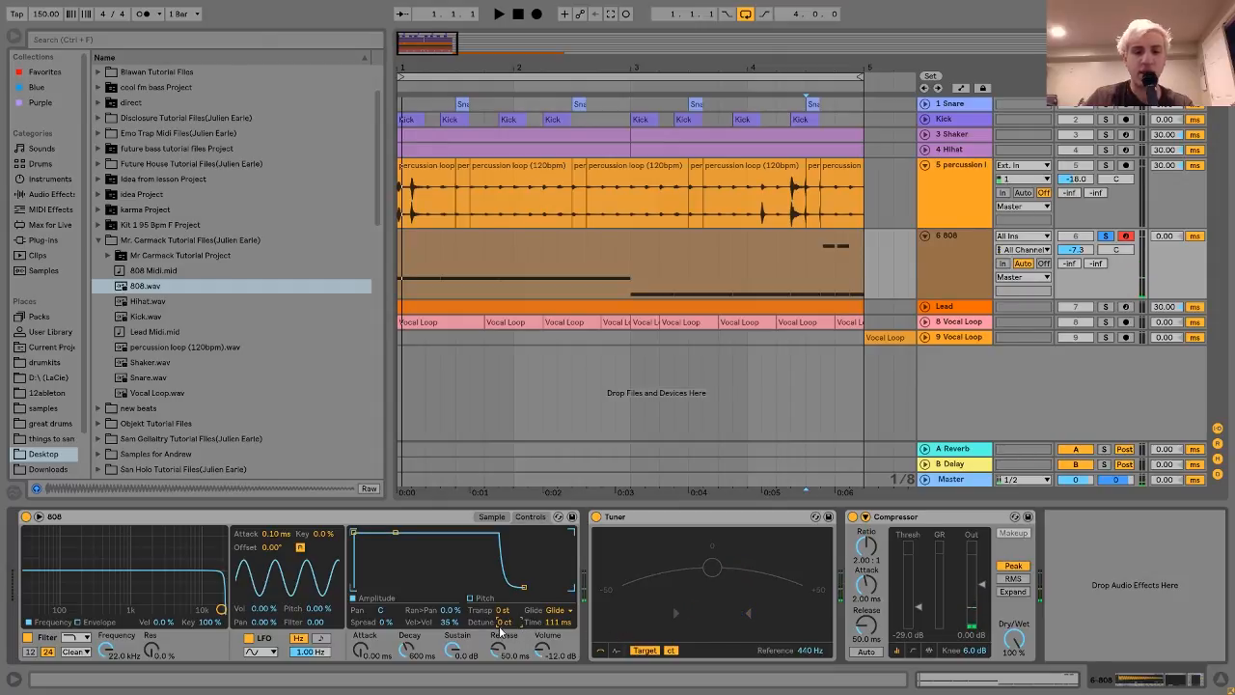
{"action": "key", "text": "a"}
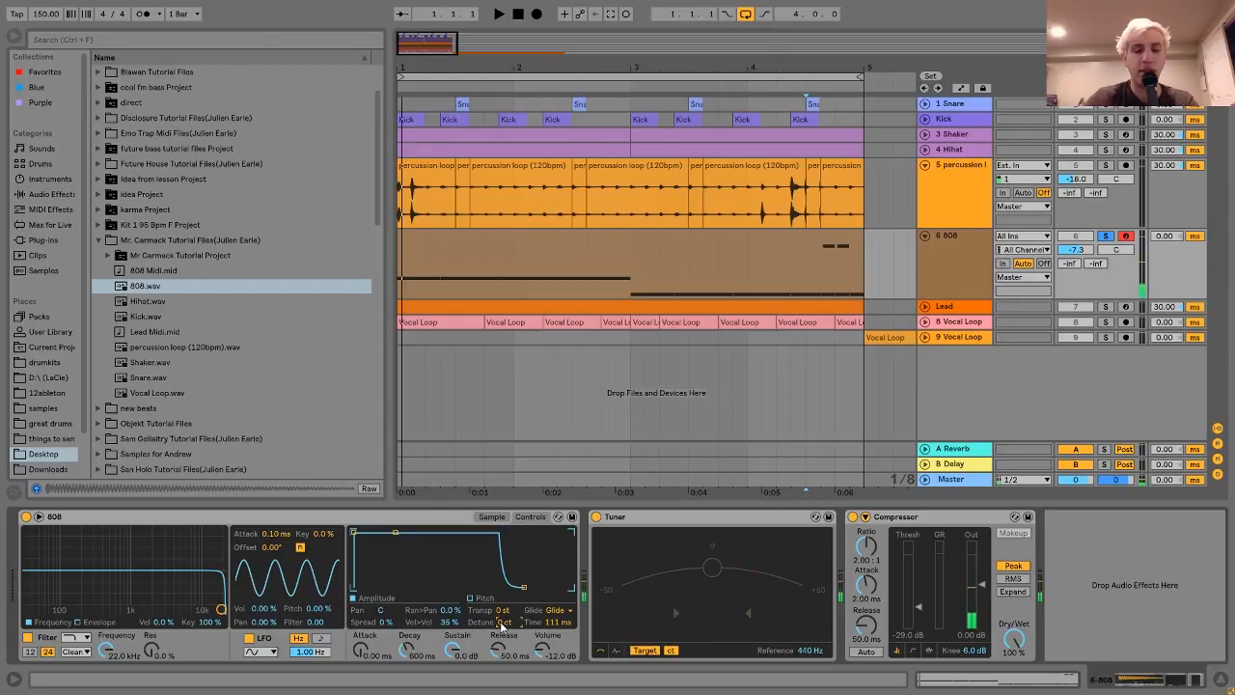
- Set the 808 sampler's detune to -14 ct and play a note to check it on the tuner
{"action": "type", "text": "-14"}
{"action": "type", "text": "a"}
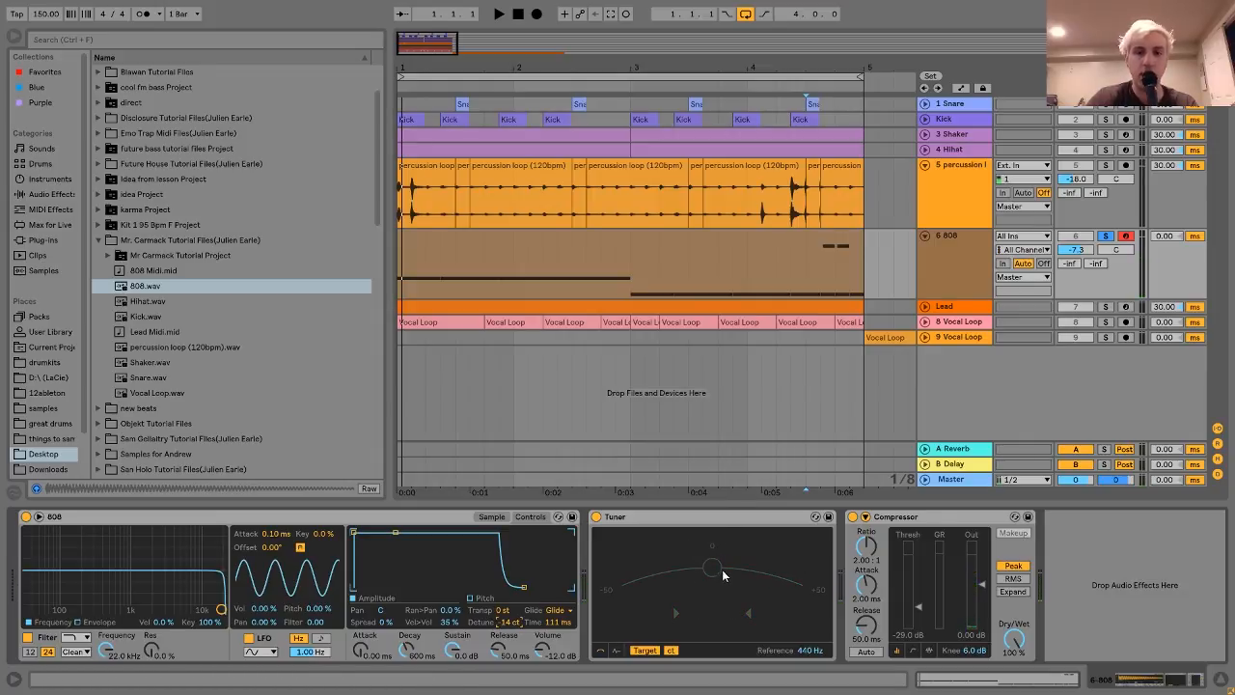
{"action": "type", "text": "a"}
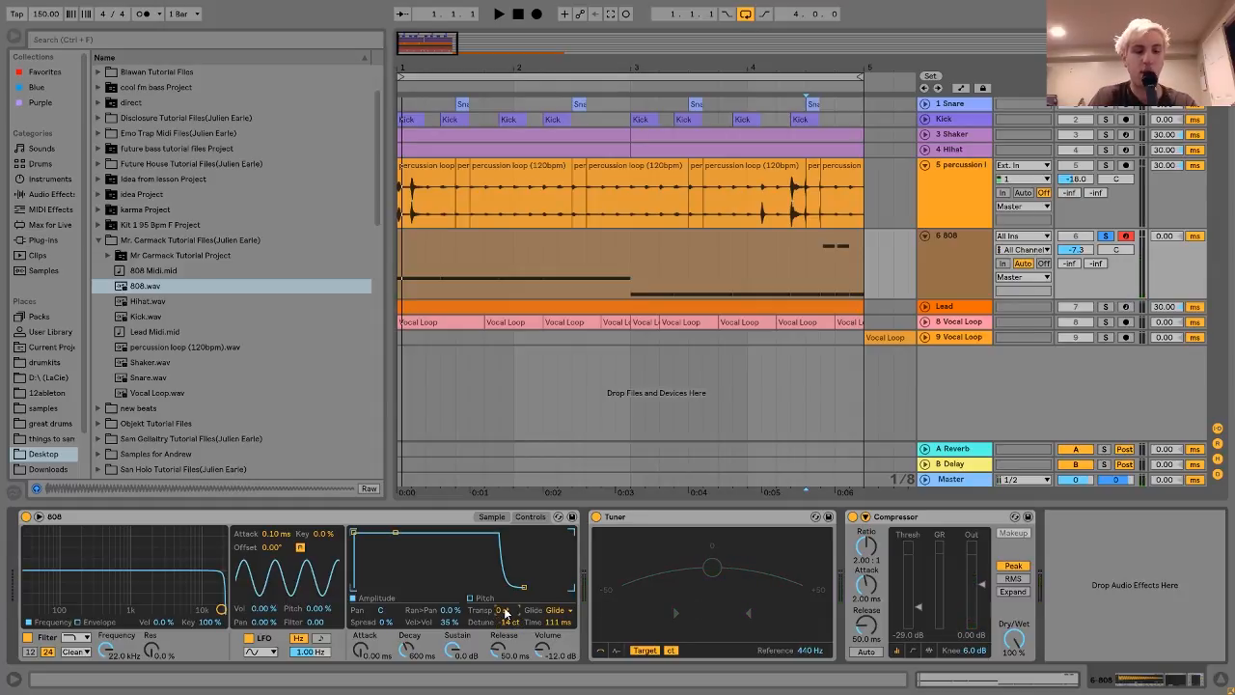
- Raise the 808 sampler's transpose to +4 st while playing test notes
{"action": "key", "text": "a"}
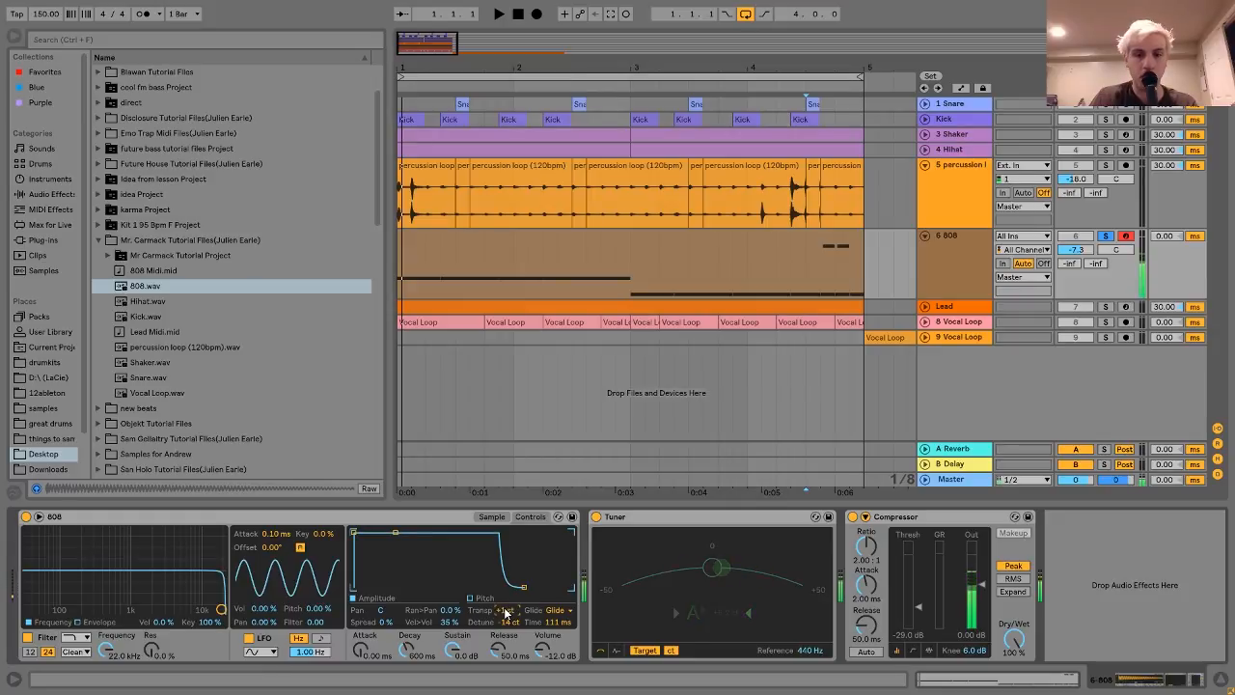
{"action": "key", "text": "Up"}
{"action": "key", "text": "Up"}
{"action": "key", "text": "Up"}
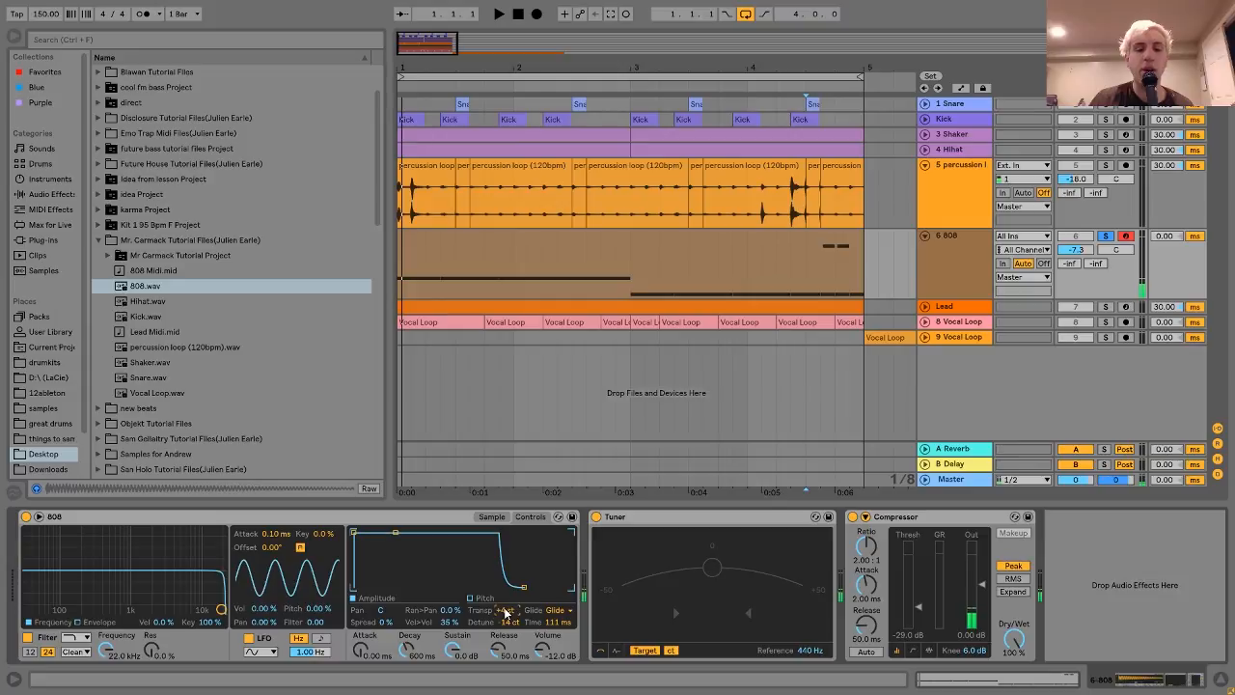
- Play the 808 pattern, open its MIDI clip to preview a note's pitch, and return to the 808's devices
{"action": "key", "text": "space"}
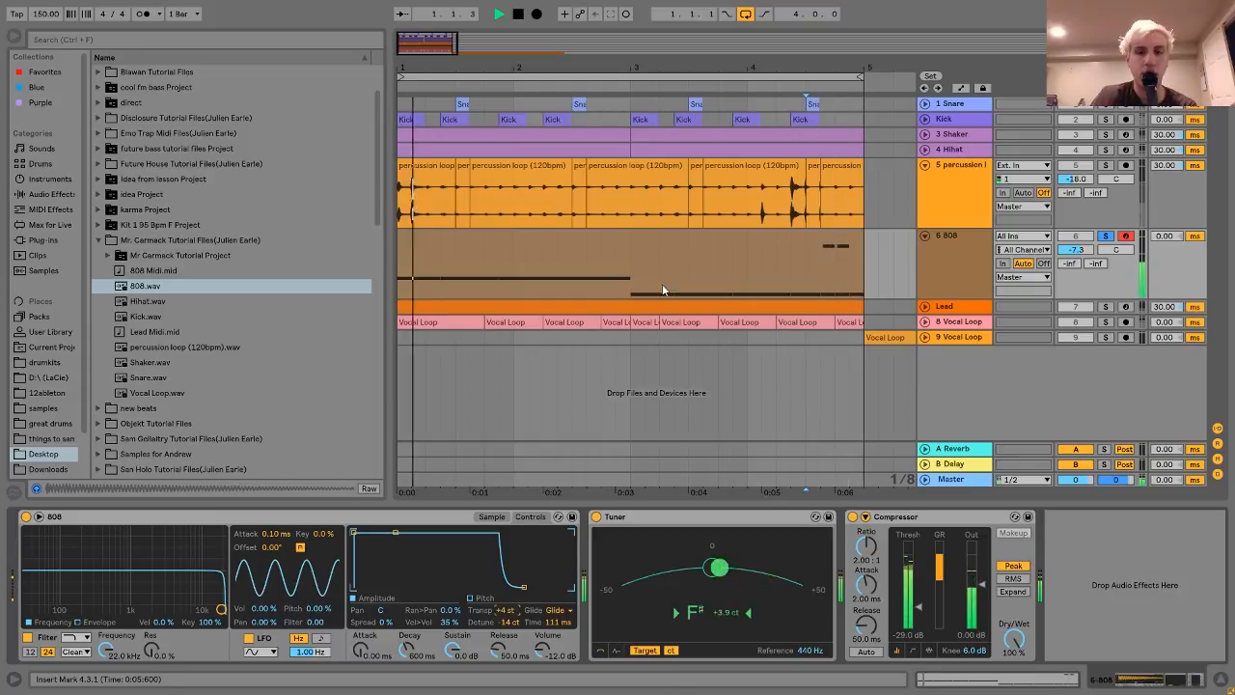
{"action": "double_click", "coordinate": [646, 242]}
{"action": "key", "text": "space"}
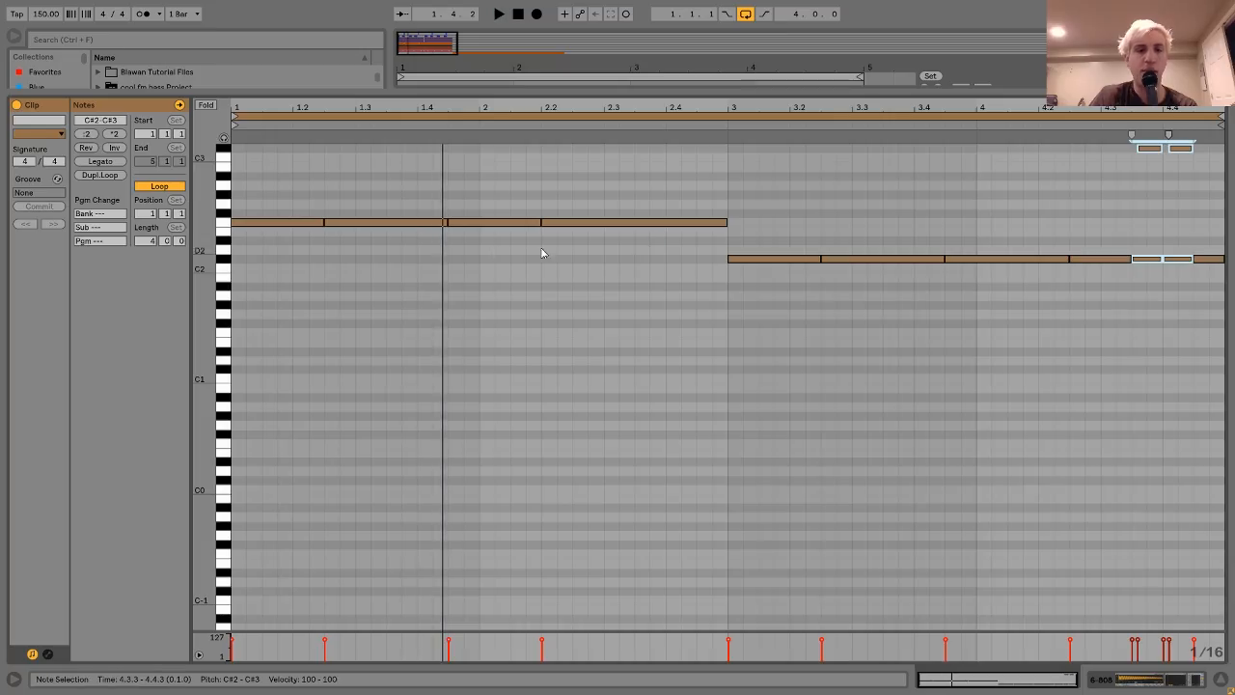
{"action": "left_click", "coordinate": [220, 225]}
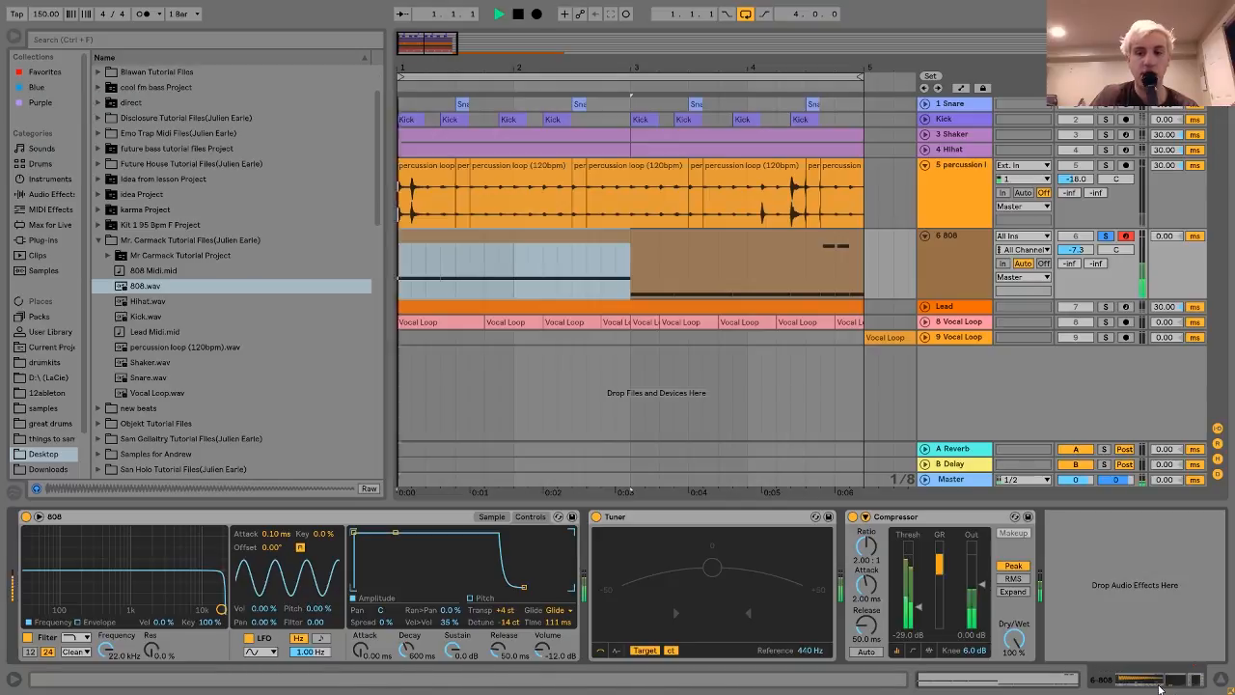
{"action": "key", "text": "space"}
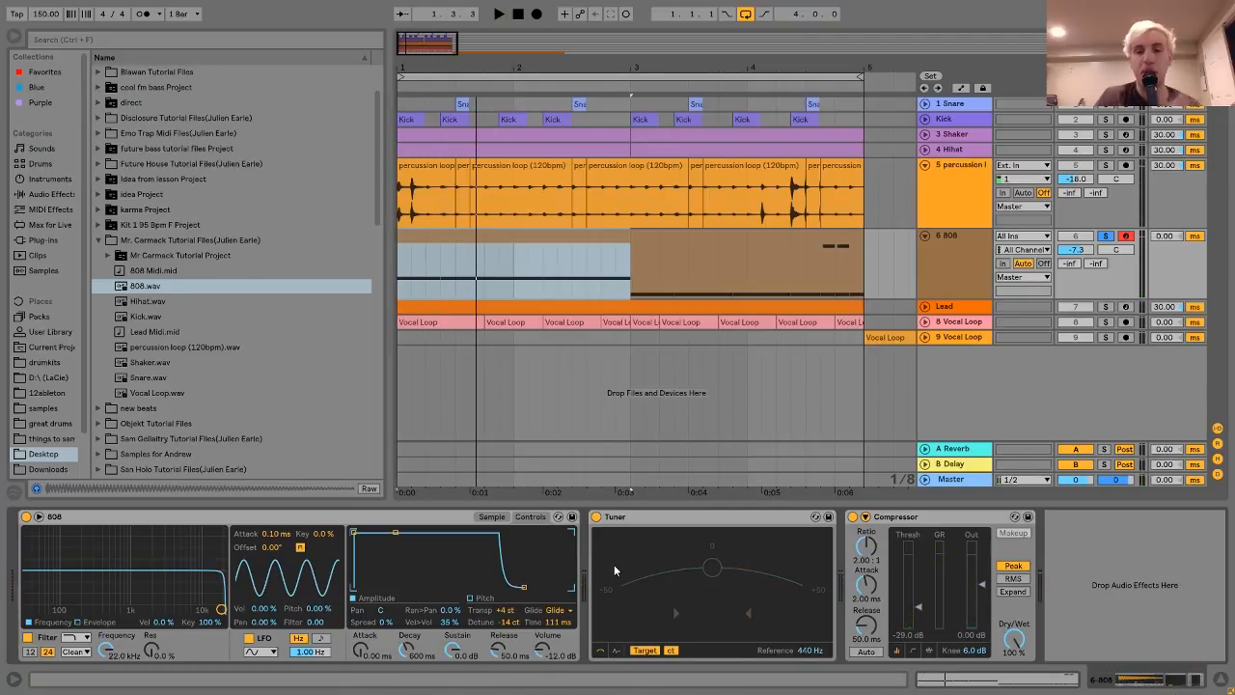
- Show the 808's sample waveform and compressor sidechain settings, and compare playback with the compressor bypassed and enabled
{"action": "left_click", "coordinate": [491, 516]}
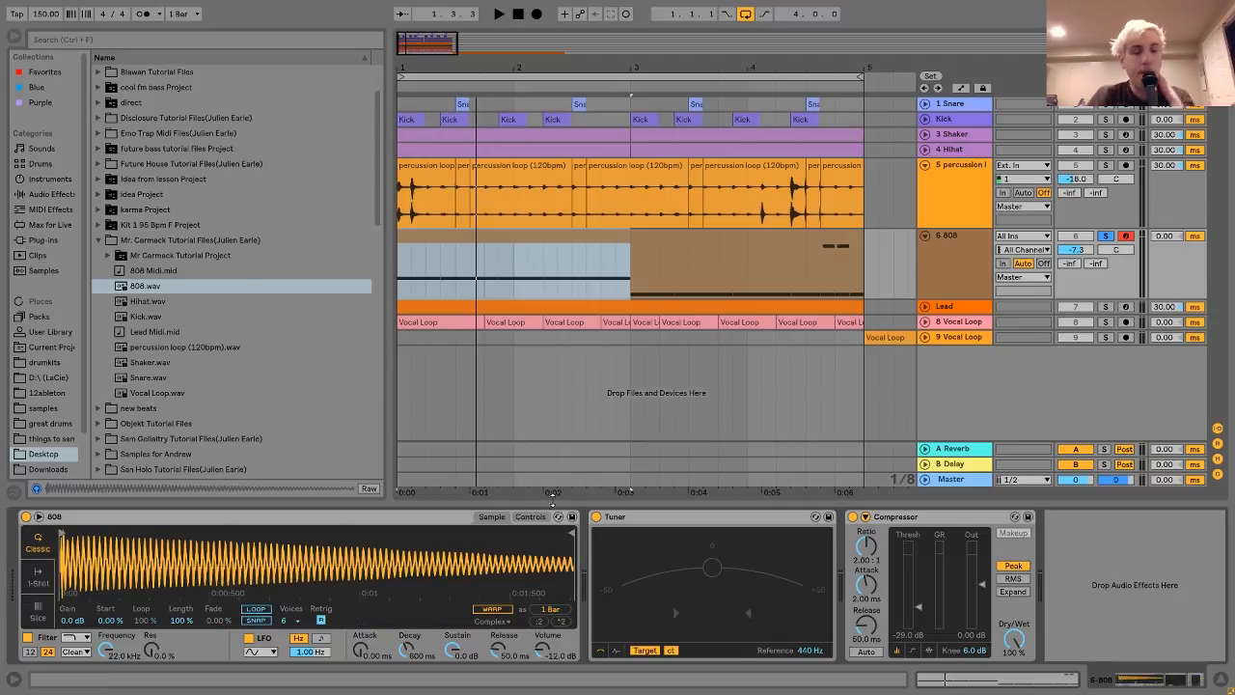
{"action": "left_click", "coordinate": [865, 516]}
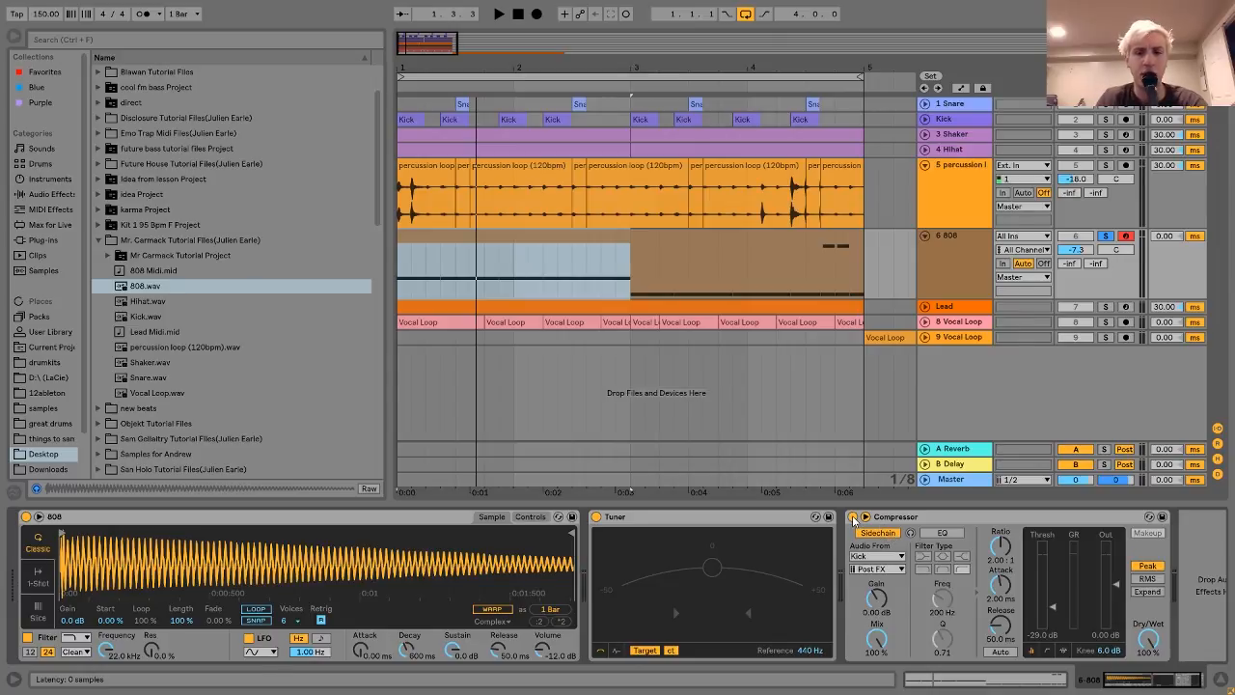
{"action": "left_click", "coordinate": [853, 518]}
{"action": "key", "text": "space"}
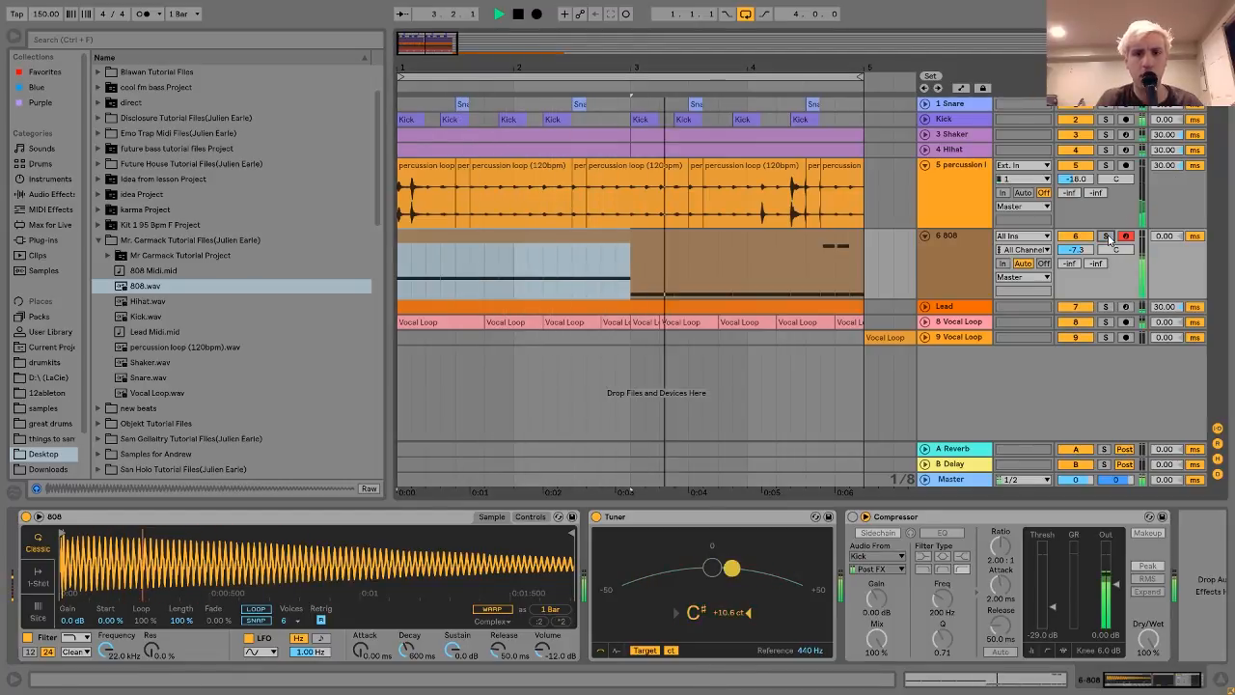
{"action": "key", "text": "space"}
{"action": "left_click", "coordinate": [853, 518]}
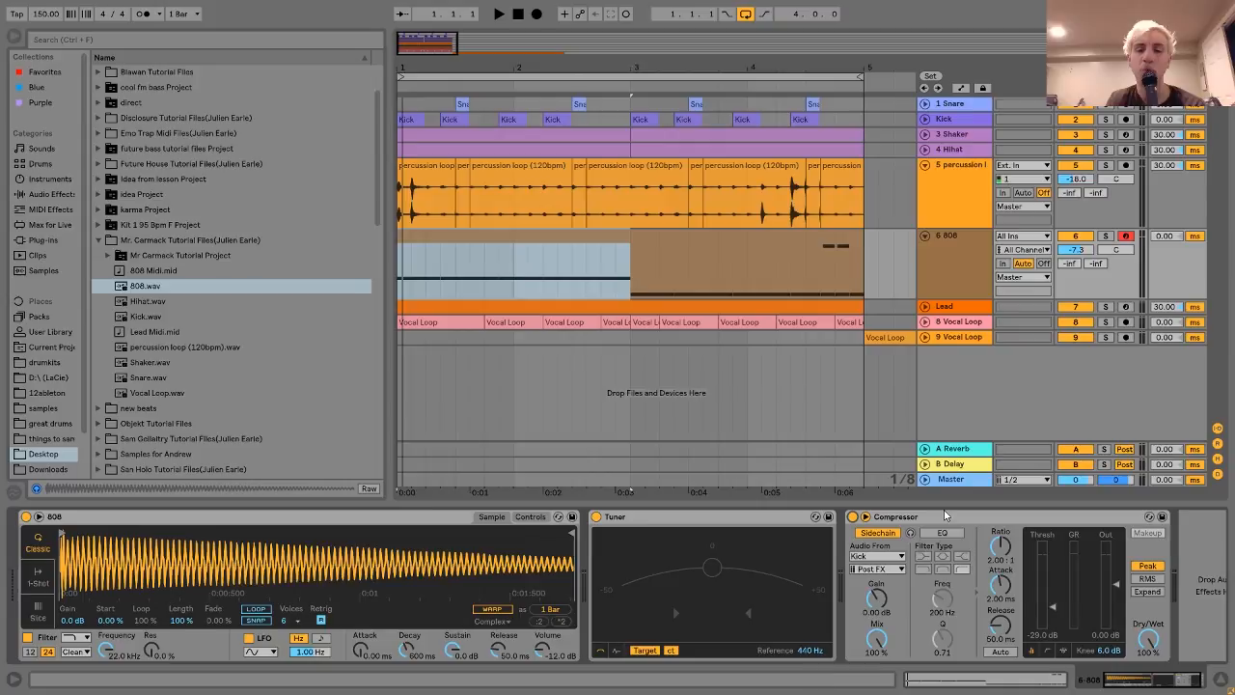
{"action": "key", "text": "space"}
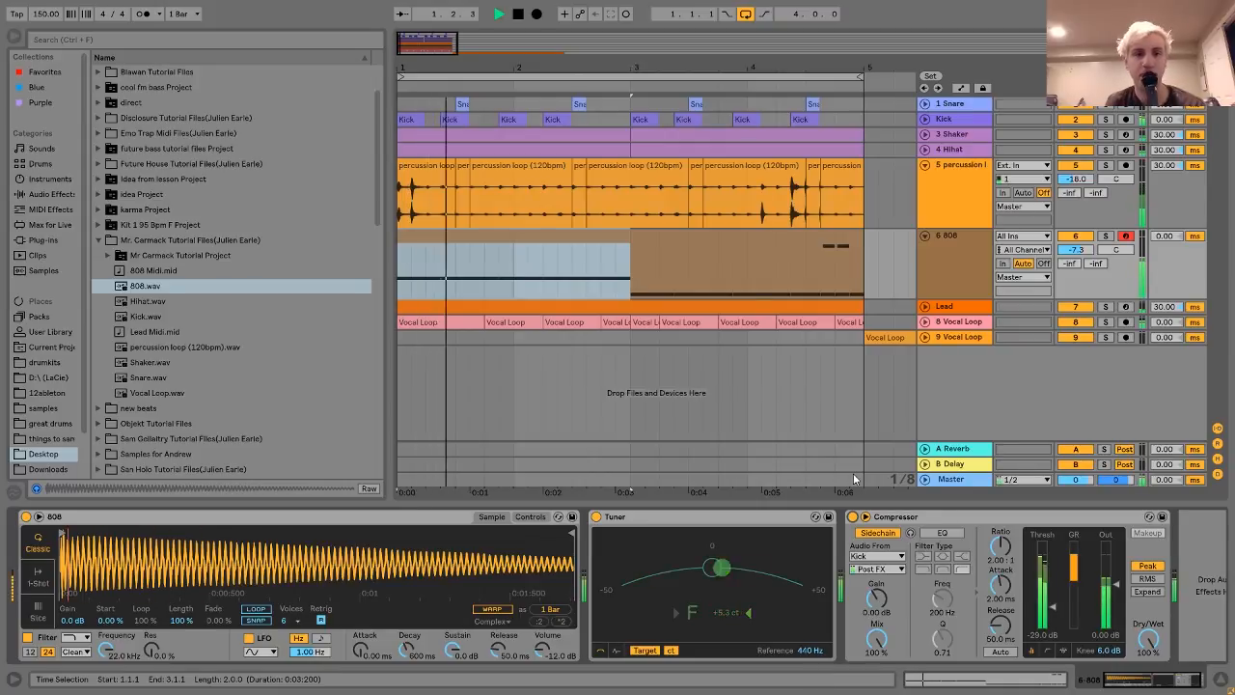
{"action": "key", "text": "space"}
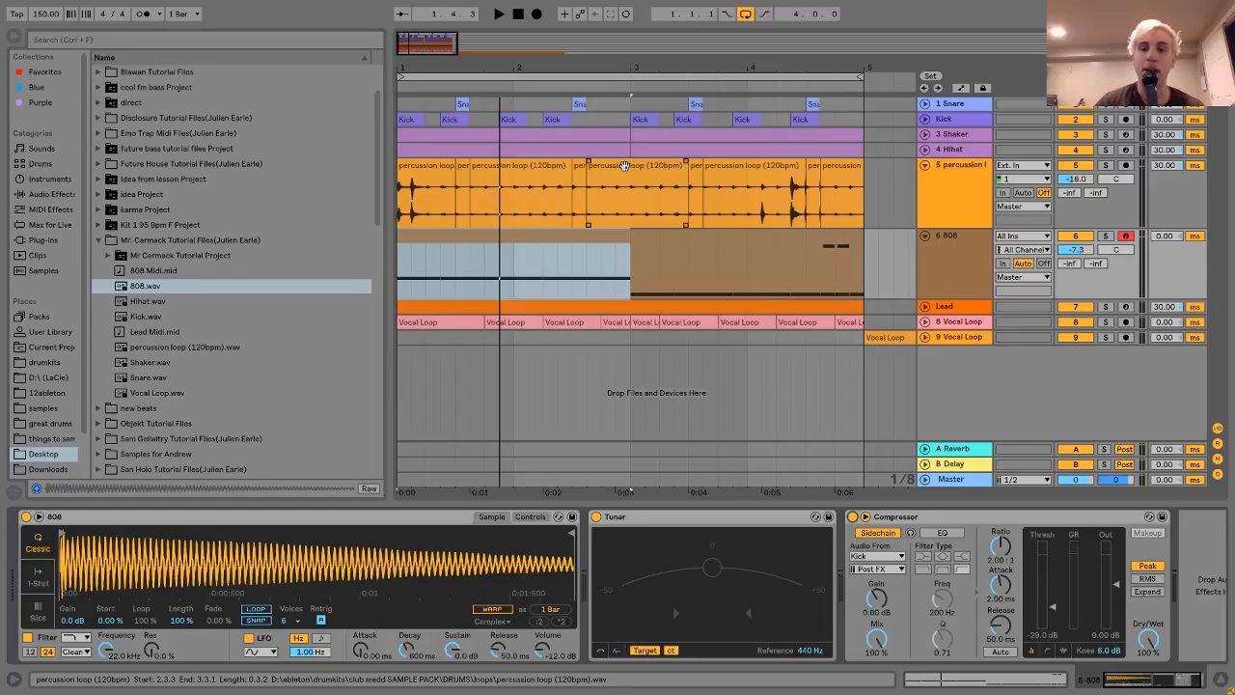
- Solo the Lead track, unfold it in the arrangement, and play the melody
{"action": "left_click", "coordinate": [972, 308]}
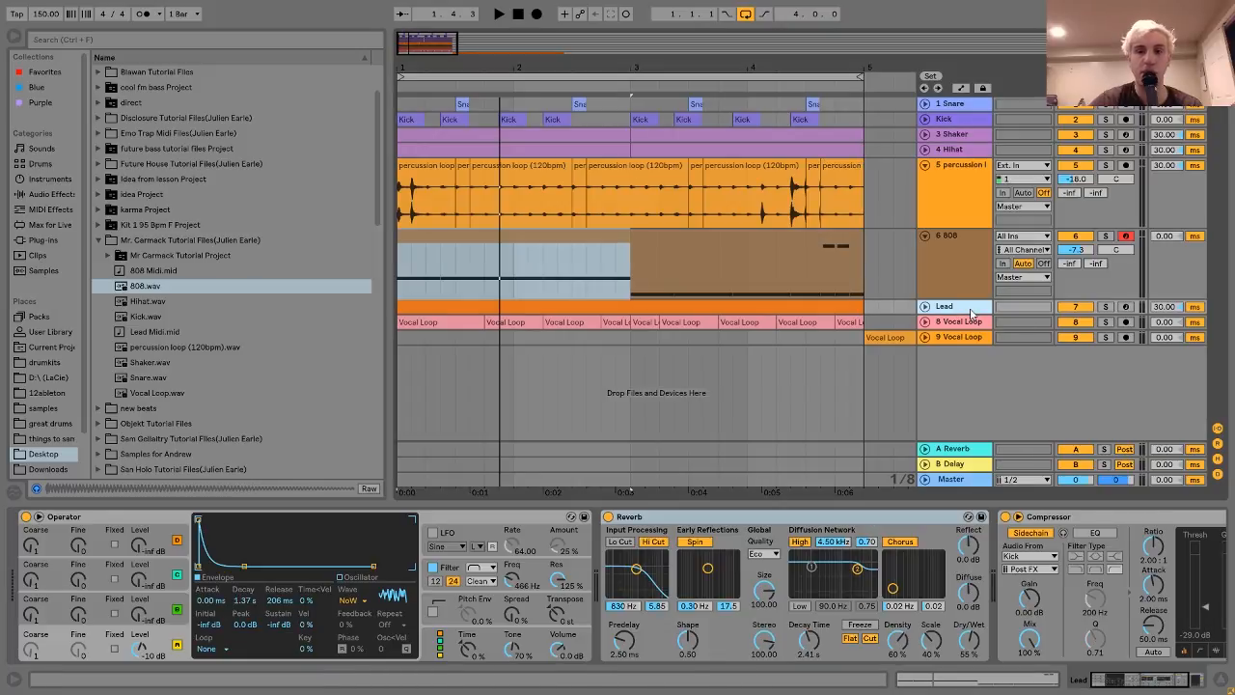
{"action": "key", "text": "space"}
{"action": "left_click", "coordinate": [1106, 307]}
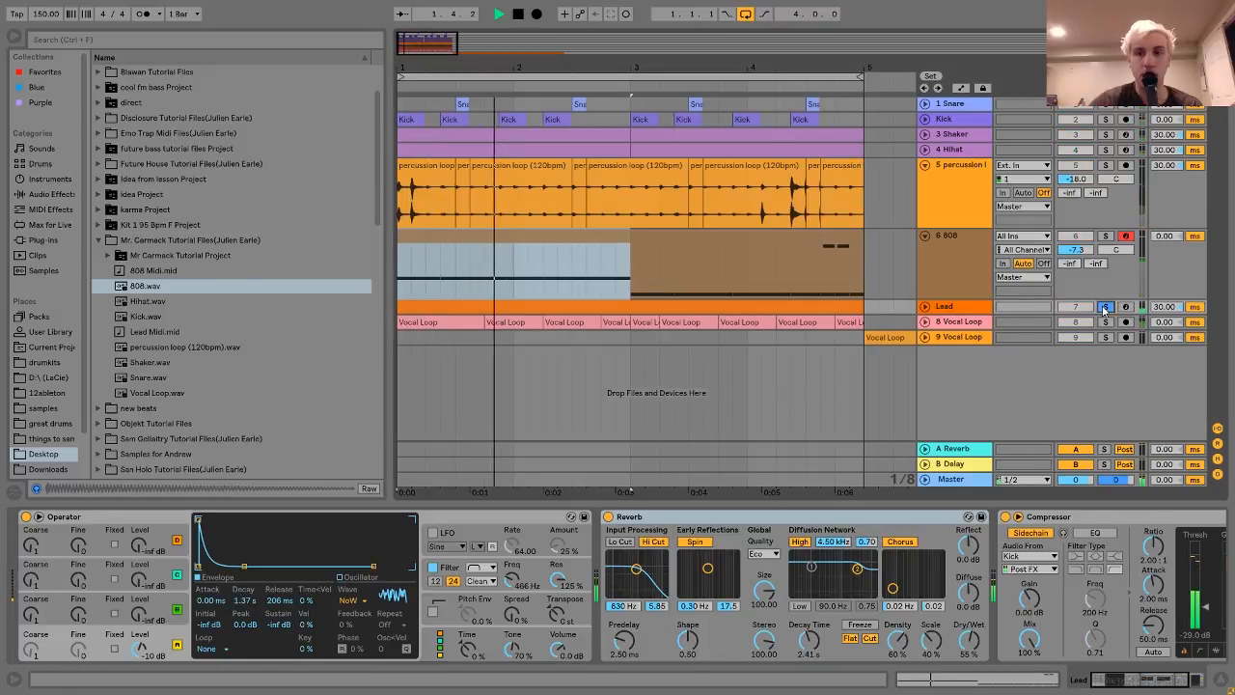
{"action": "left_click", "coordinate": [926, 306]}
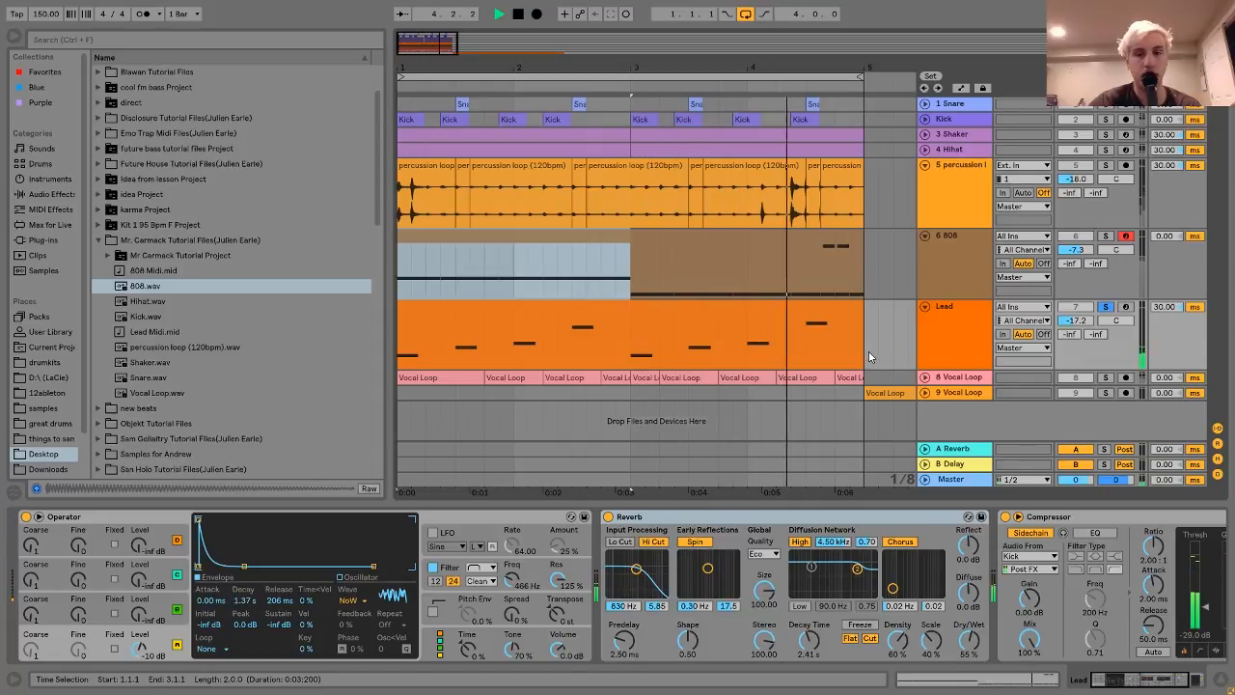
{"action": "key", "text": "space"}
- Open the Lead MIDI clip, examine the first and second halves of the melody, and return to the device chain
{"action": "left_click", "coordinate": [821, 320]}
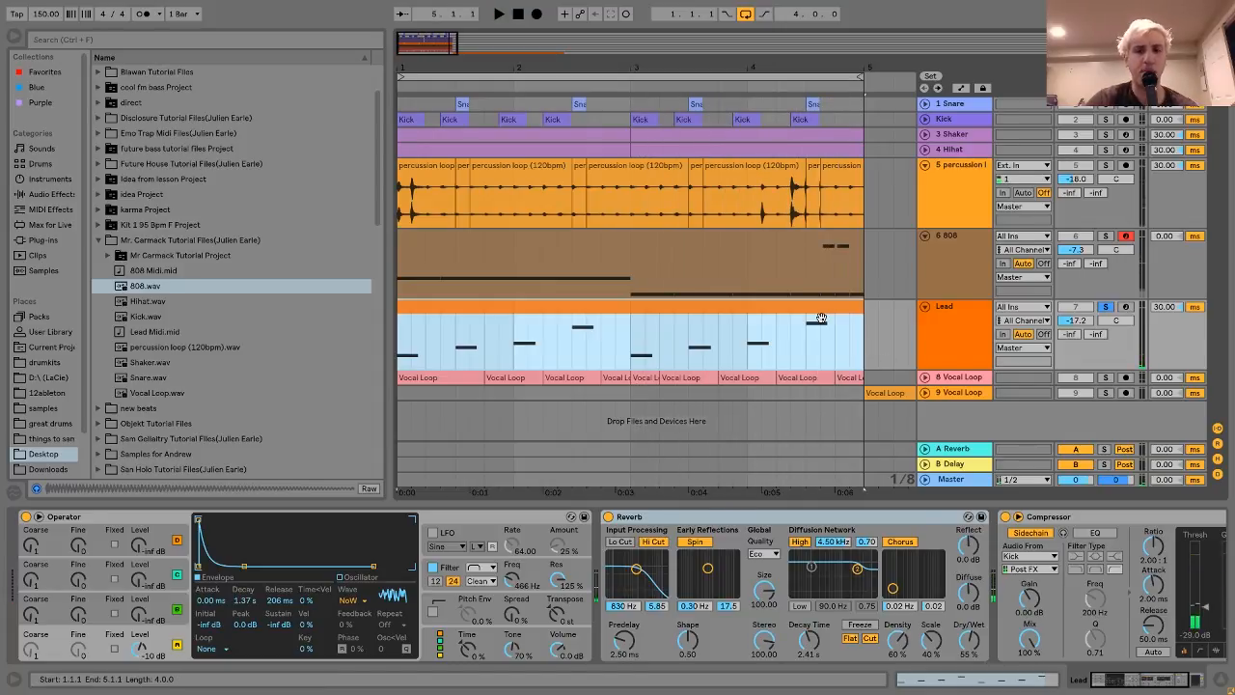
{"action": "double_click", "coordinate": [821, 320]}
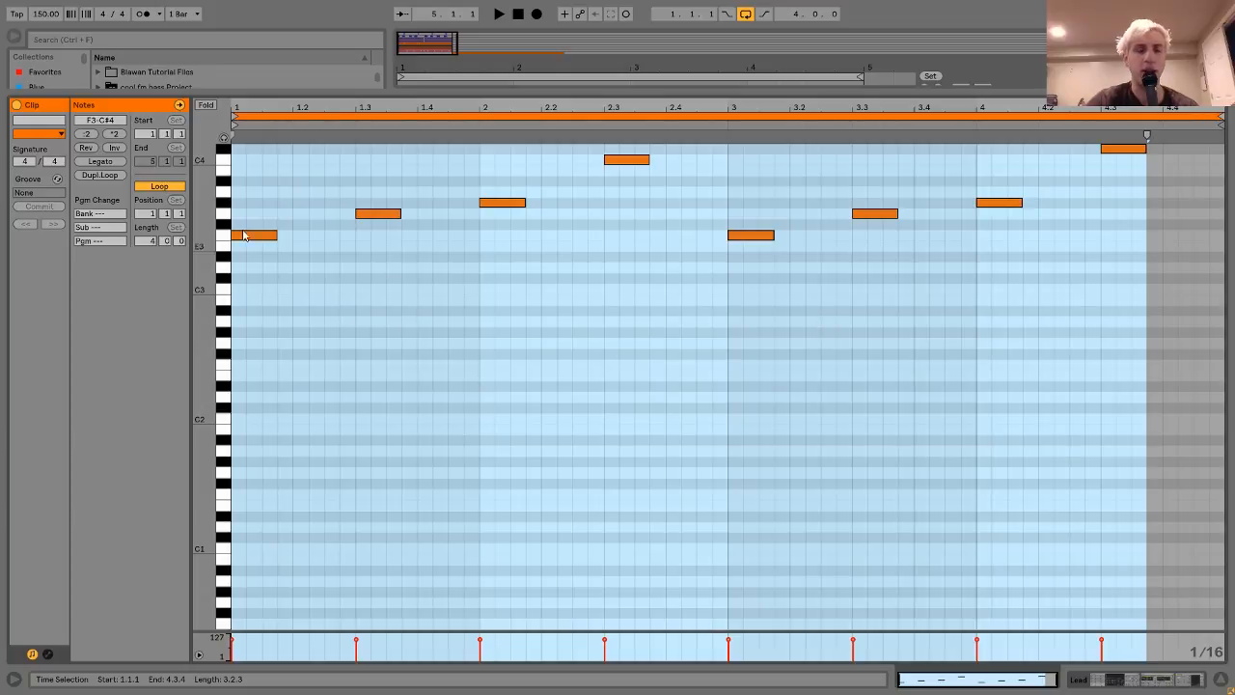
{"action": "left_click_drag", "start_coordinate": [260, 260], "coordinate": [654, 155]}
{"action": "left_click_drag", "start_coordinate": [736, 307], "coordinate": [1109, 124]}
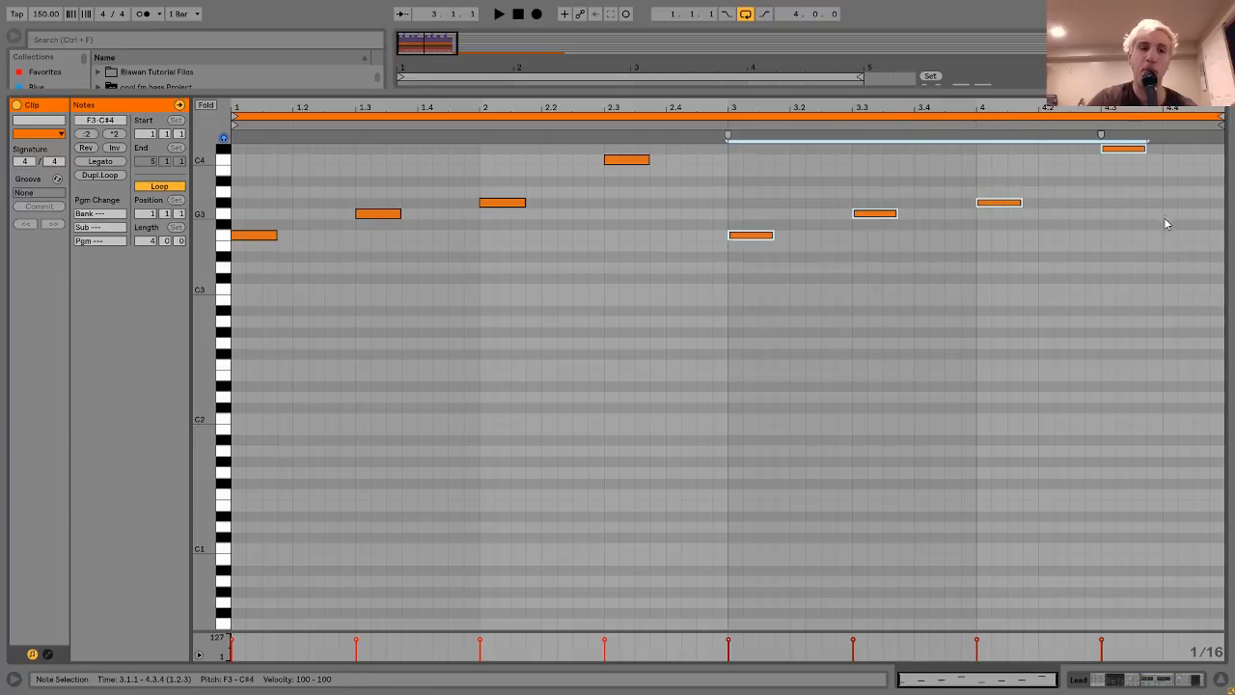
{"action": "left_click", "coordinate": [1117, 679]}
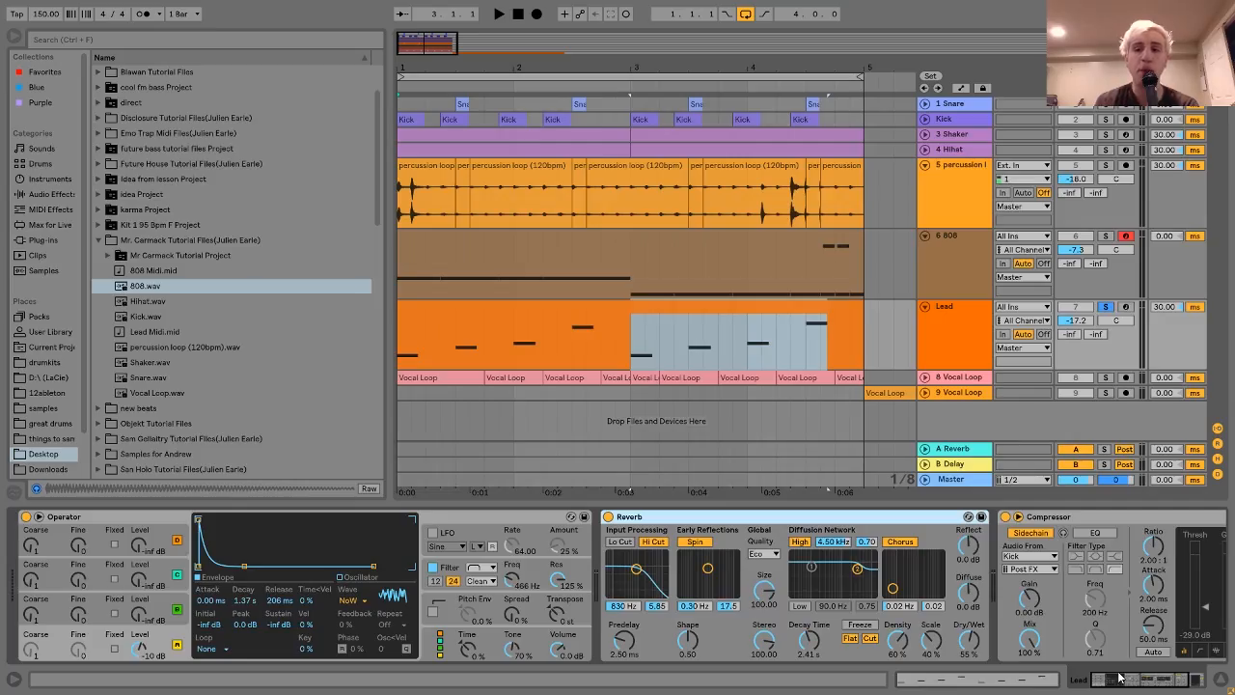
- Arm the Lead track, bypass Operator's filter and the Reverb, and show Operator's oscillator envelope
{"action": "left_click", "coordinate": [1124, 307]}
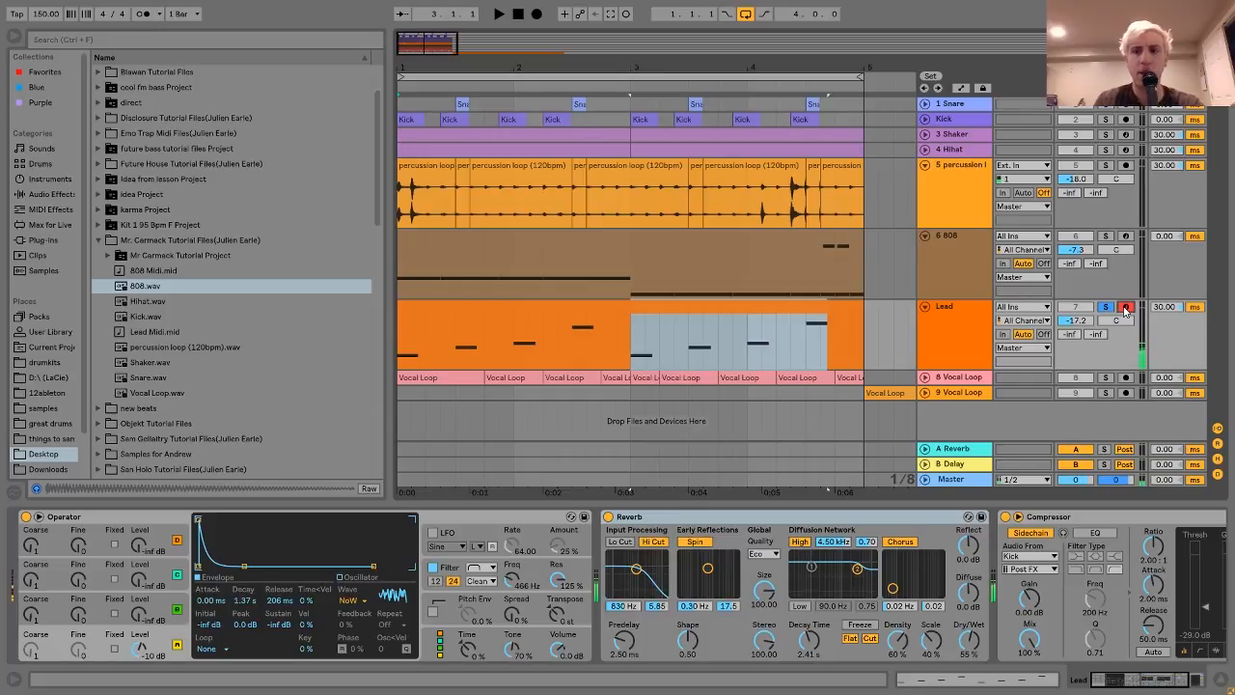
{"action": "left_click", "coordinate": [433, 568]}
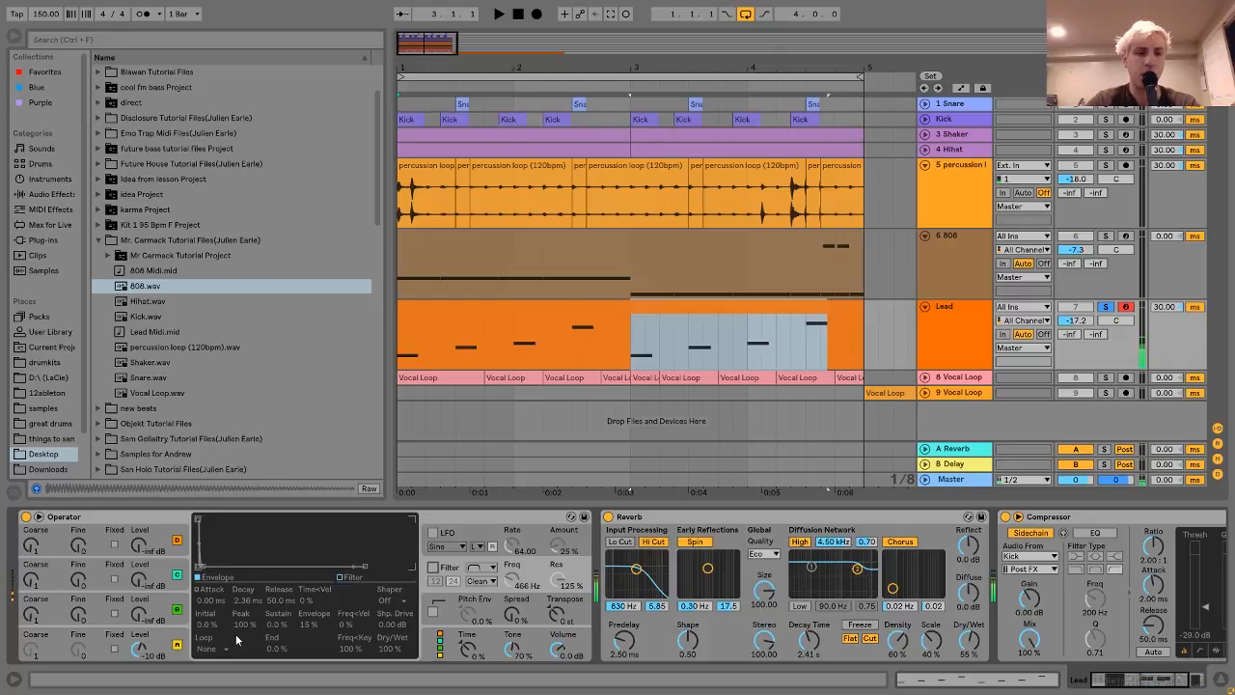
{"action": "left_click", "coordinate": [609, 518]}
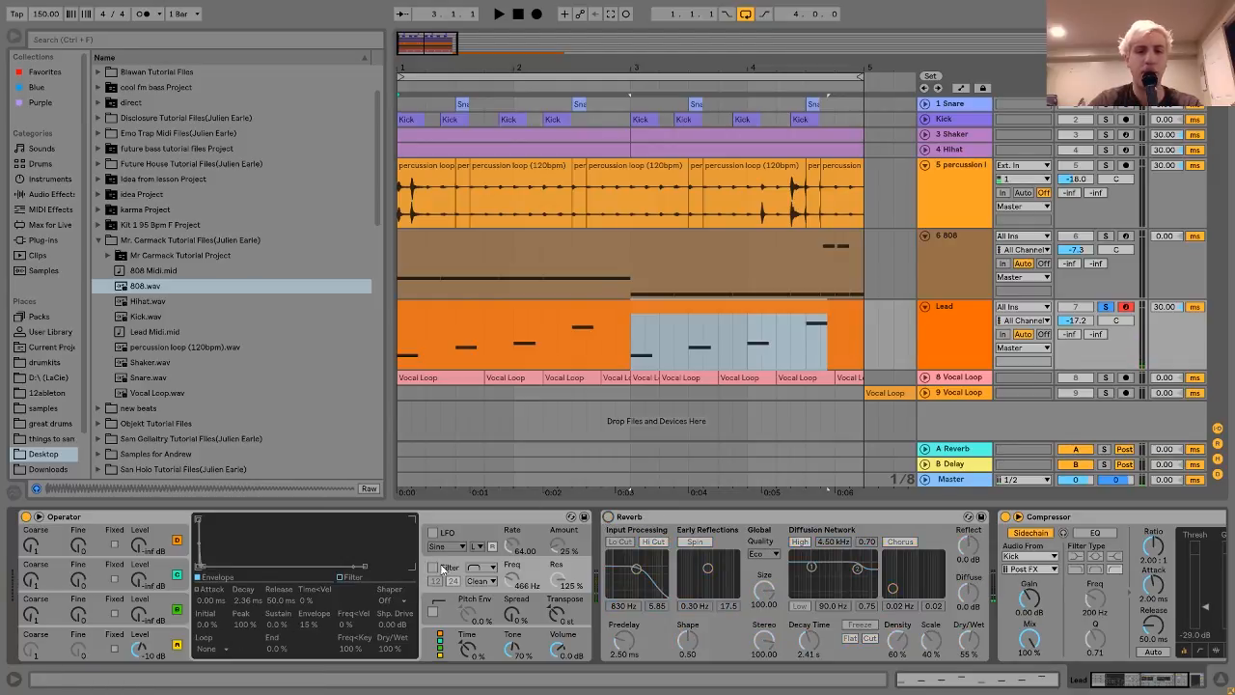
{"action": "left_click", "coordinate": [177, 641]}
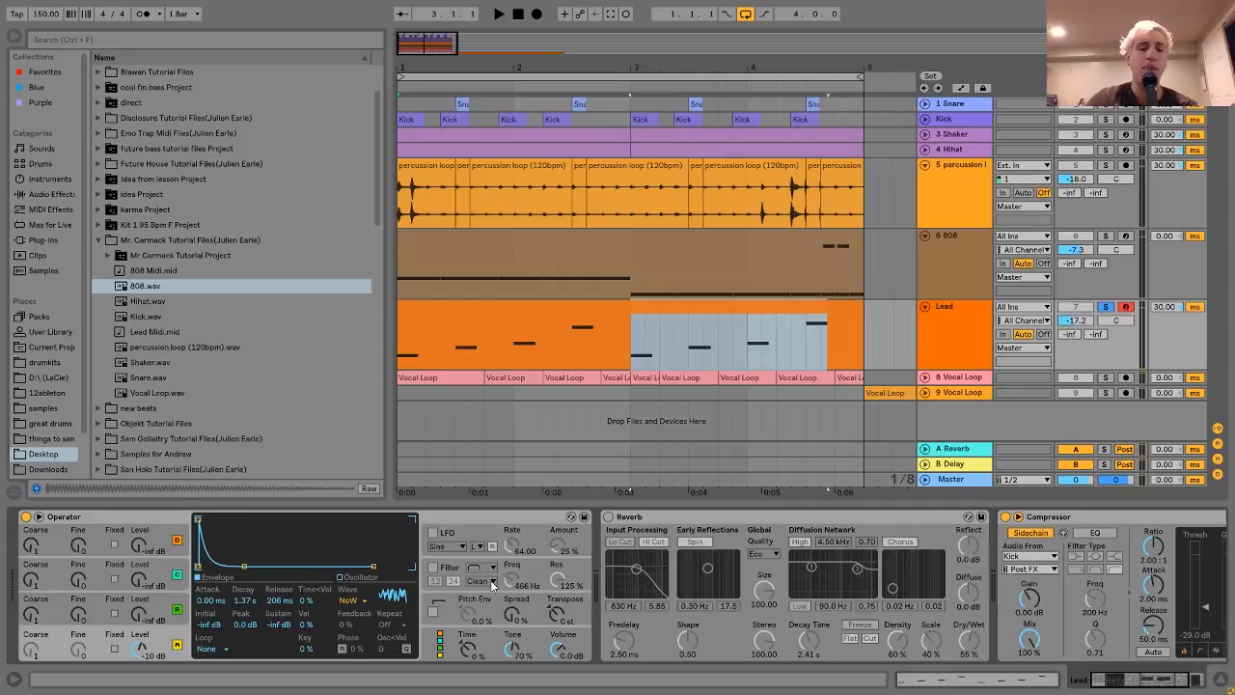
- Turn Operator's filter back on and apply Play By Key to its frequency
{"action": "left_click", "coordinate": [433, 568]}
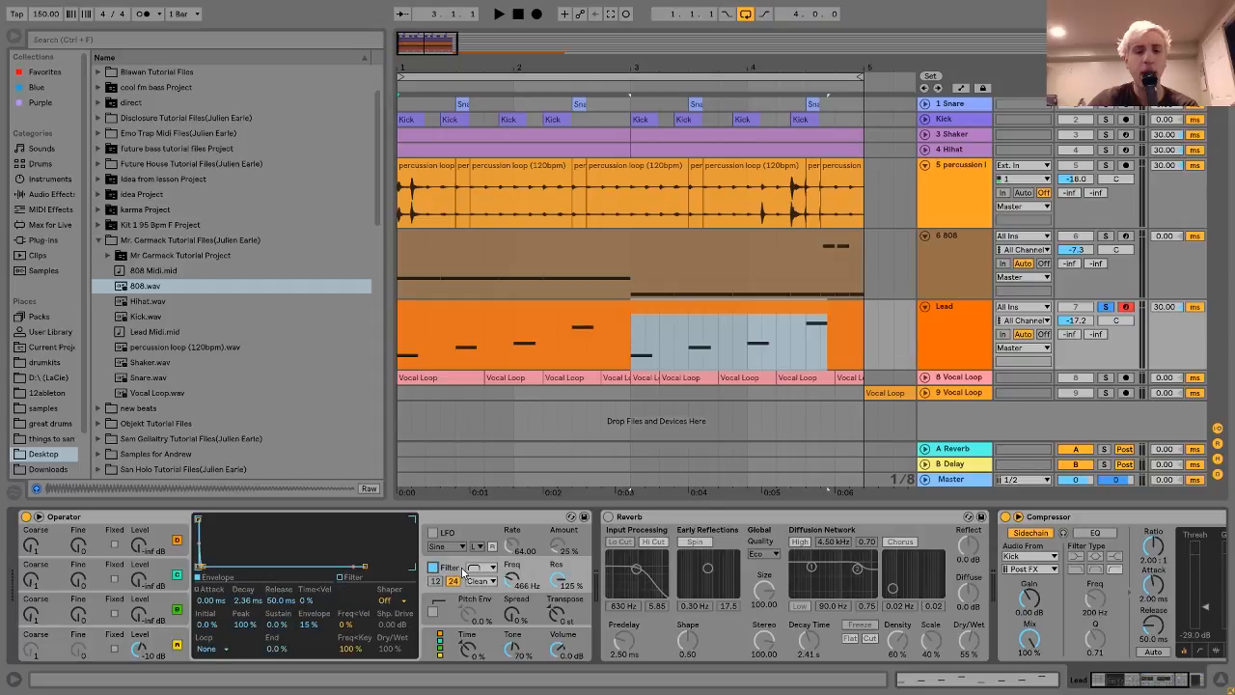
{"action": "right_click", "coordinate": [514, 583]}
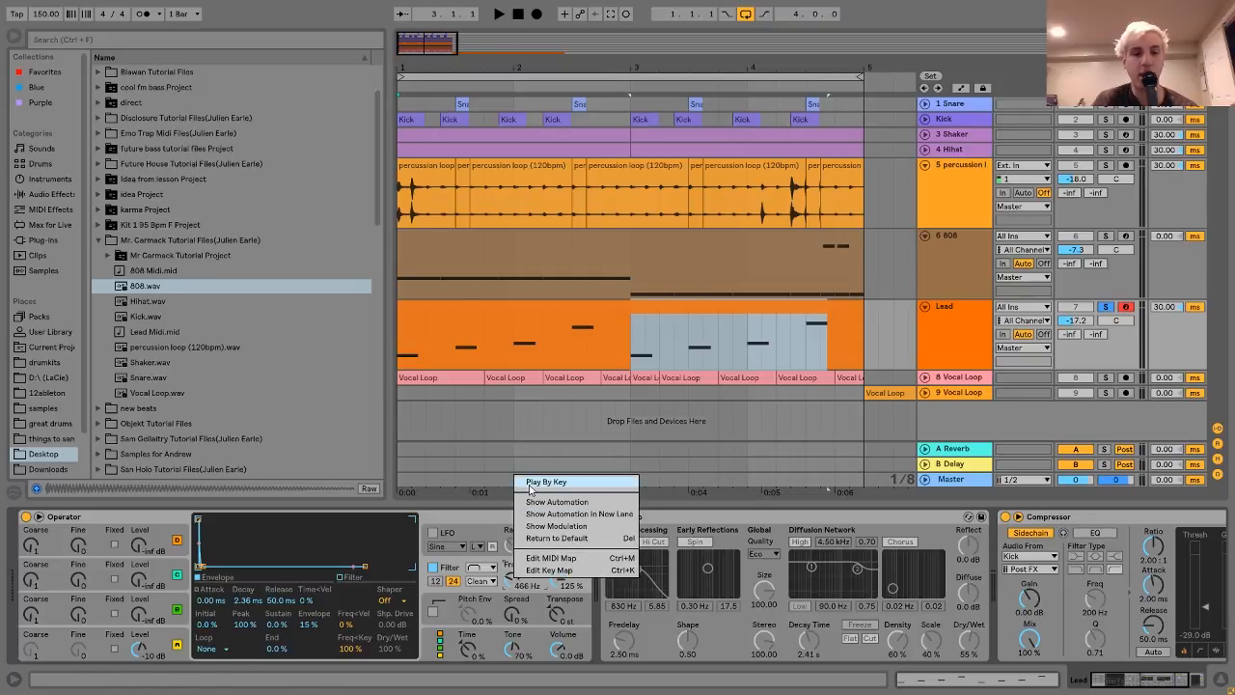
{"action": "left_click", "coordinate": [529, 490]}
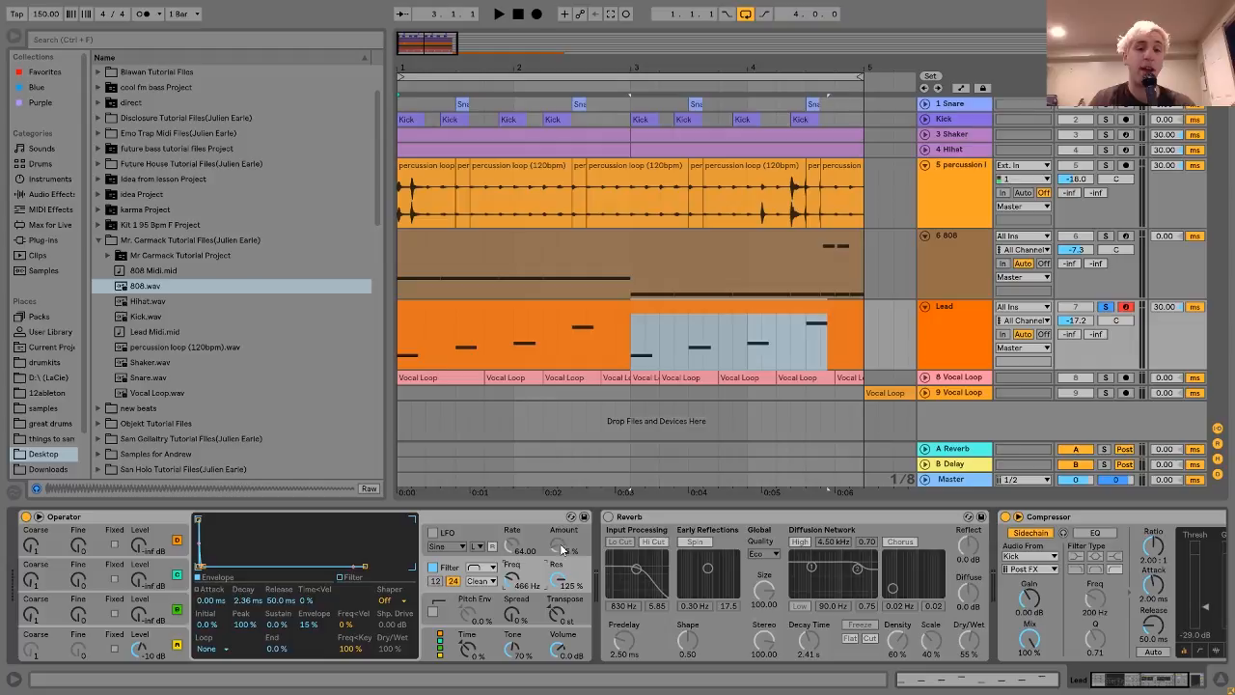
{"action": "right_click", "coordinate": [512, 584]}
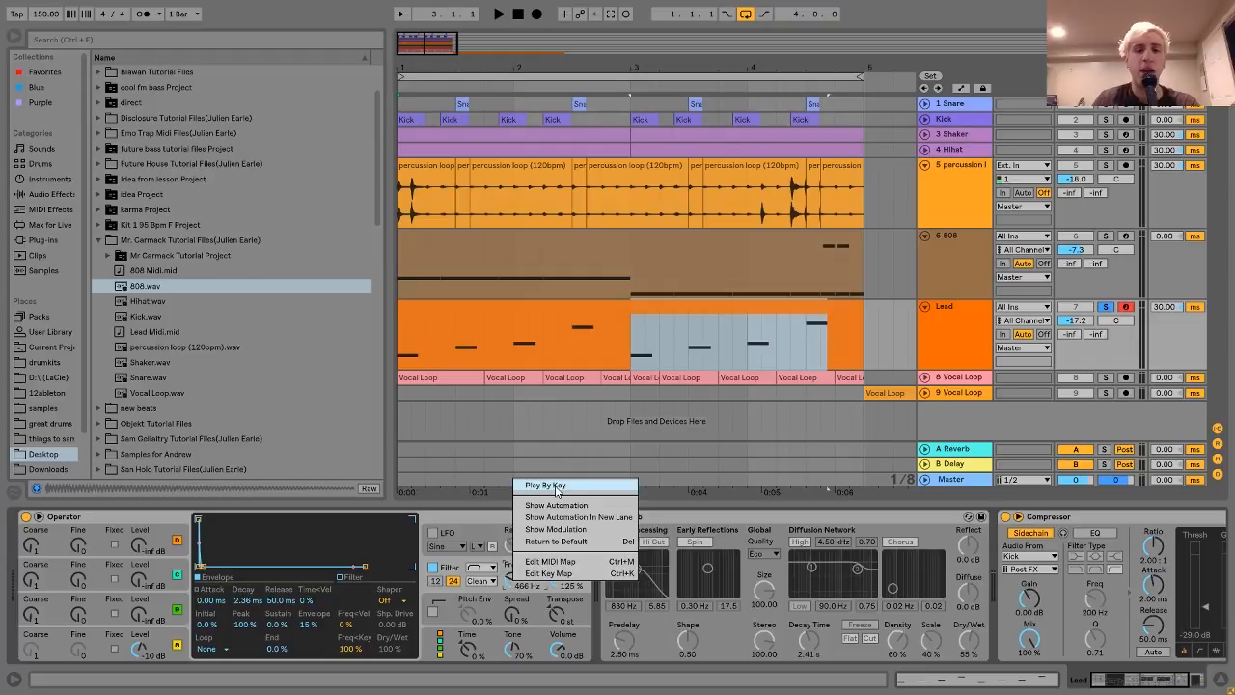
{"action": "left_click", "coordinate": [477, 528]}
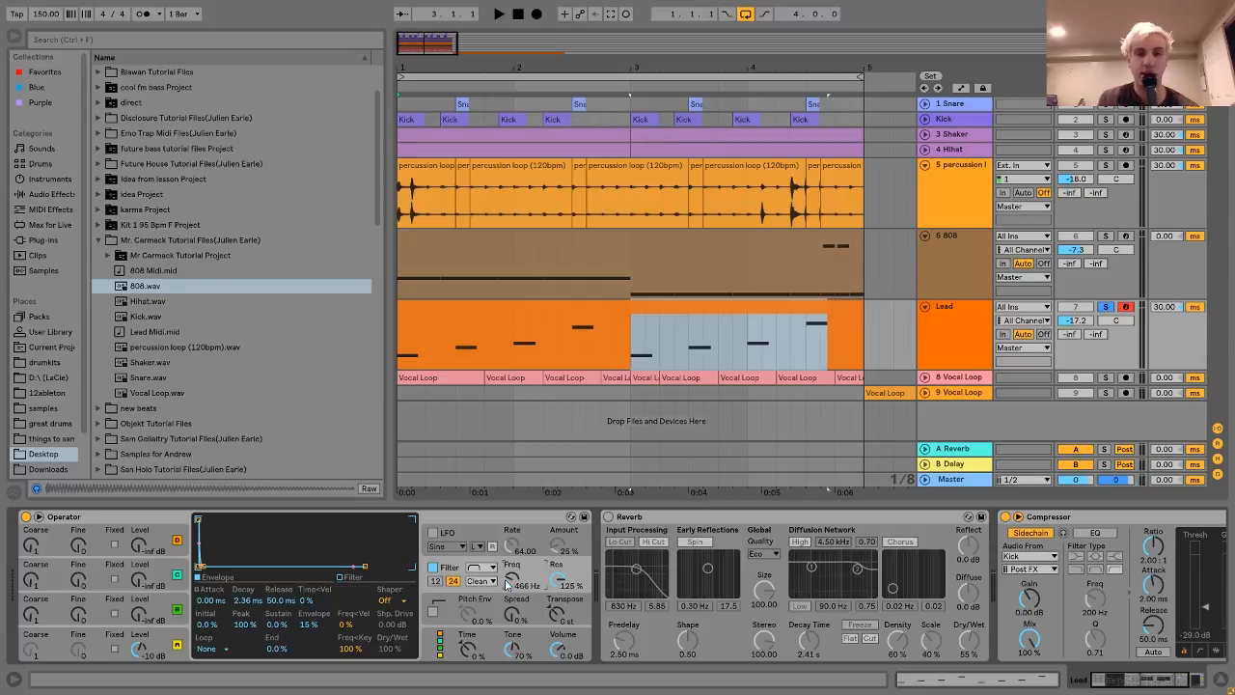
- Play the Lead without reverb and switch the Reverb back on
{"action": "key", "text": "space"}
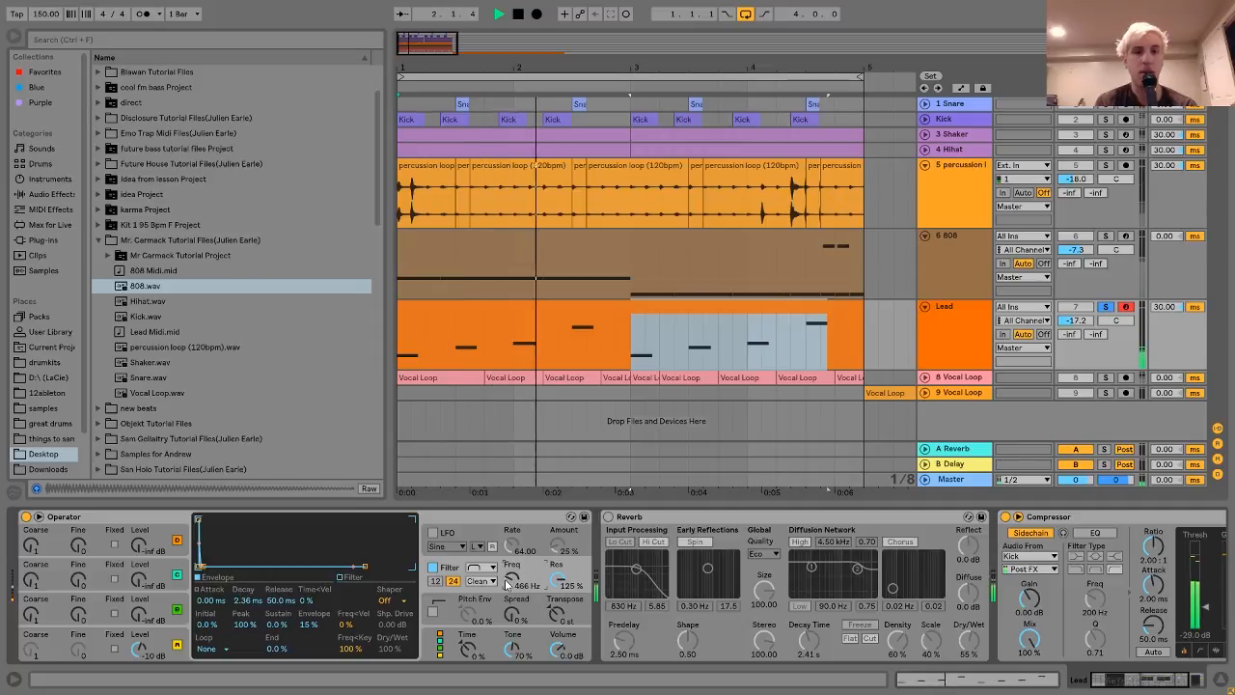
{"action": "key", "text": "space"}
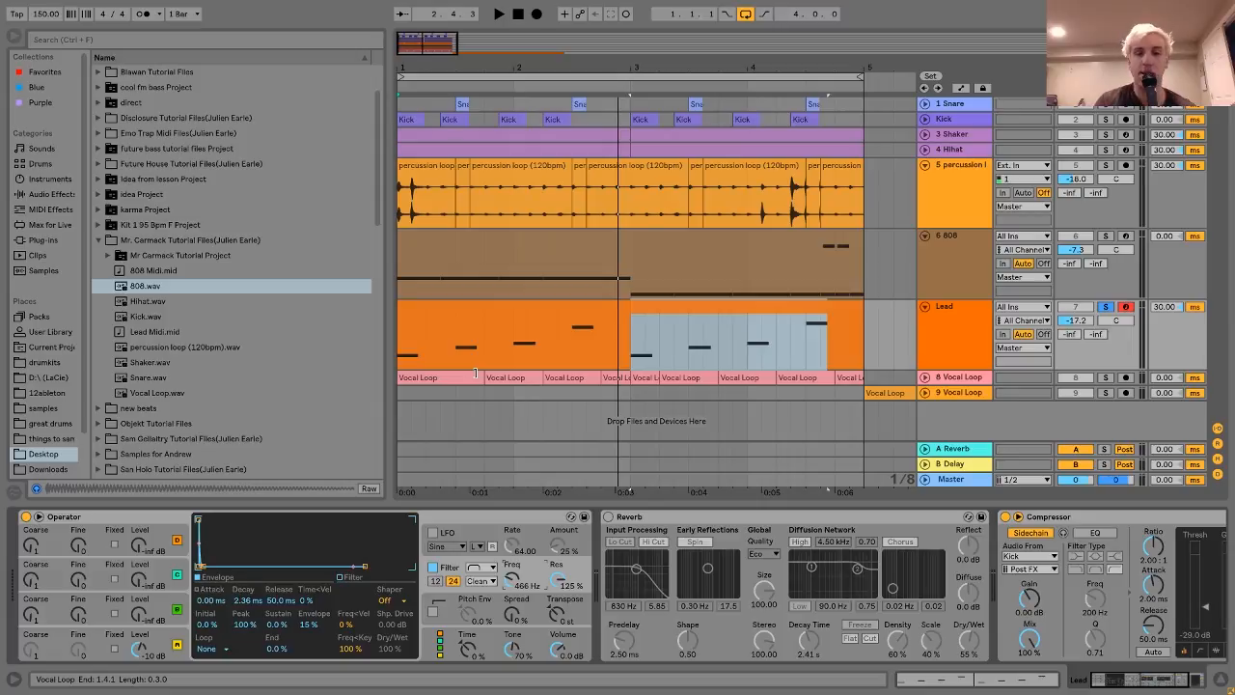
{"action": "left_click", "coordinate": [607, 517]}
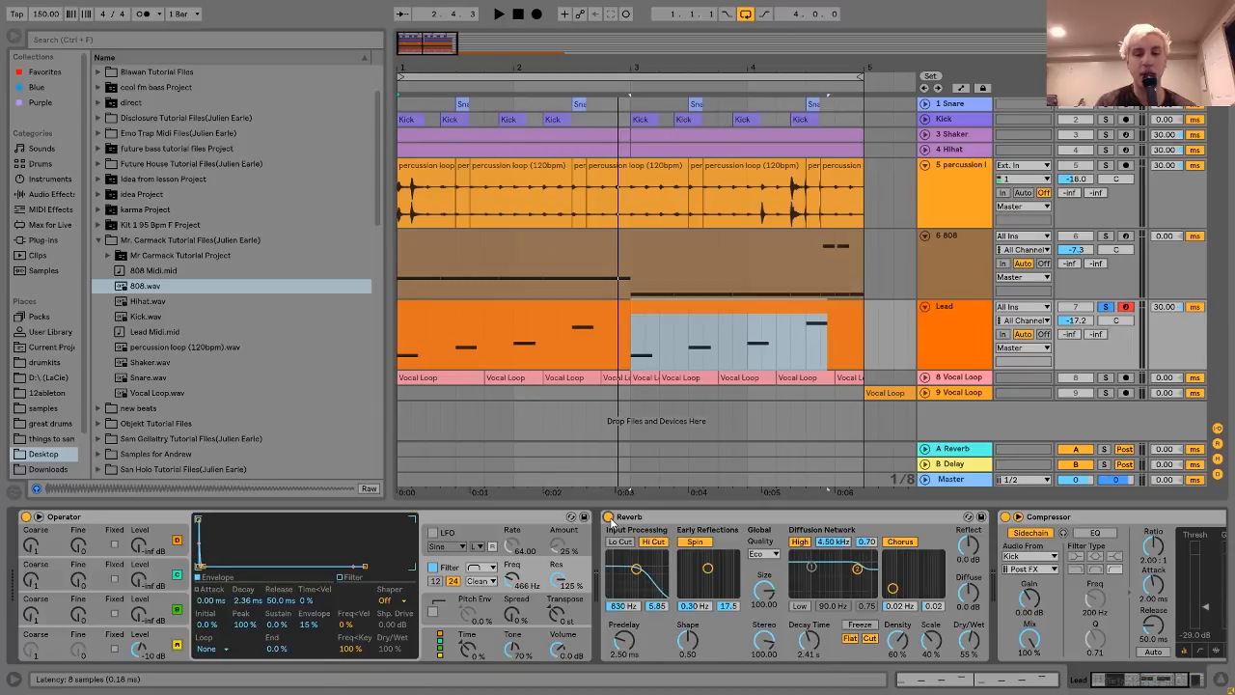
- Play the Lead and compare its sound with the Kick-sidechained Compressor enabled and bypassed
{"action": "scroll", "coordinate": [611, 522], "scroll_direction": "down", "scroll_amount": 3}
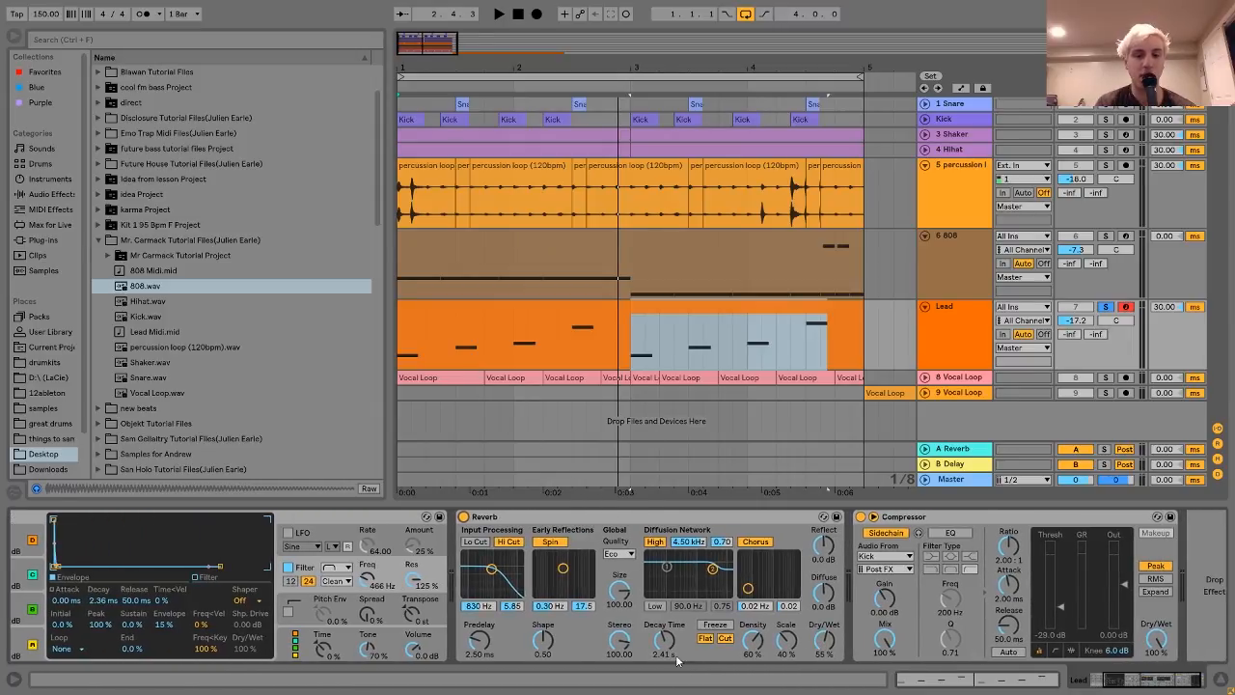
{"action": "key", "text": "space"}
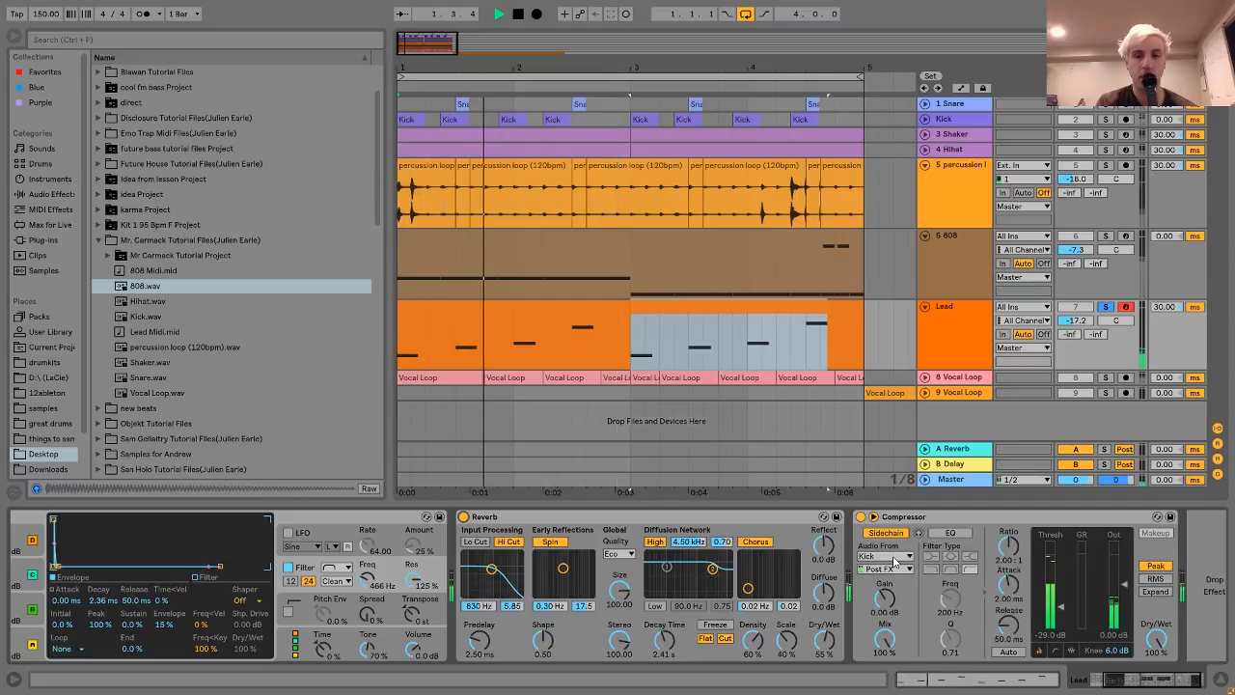
{"action": "key", "text": "space"}
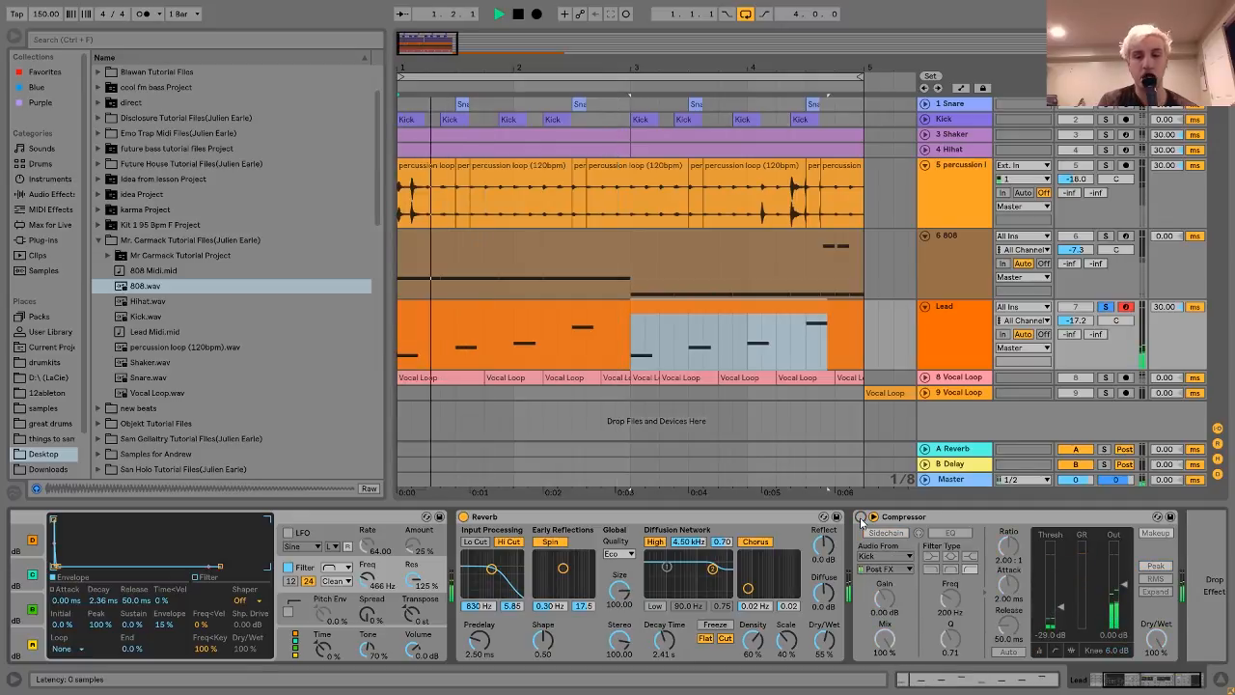
{"action": "key", "text": "space"}
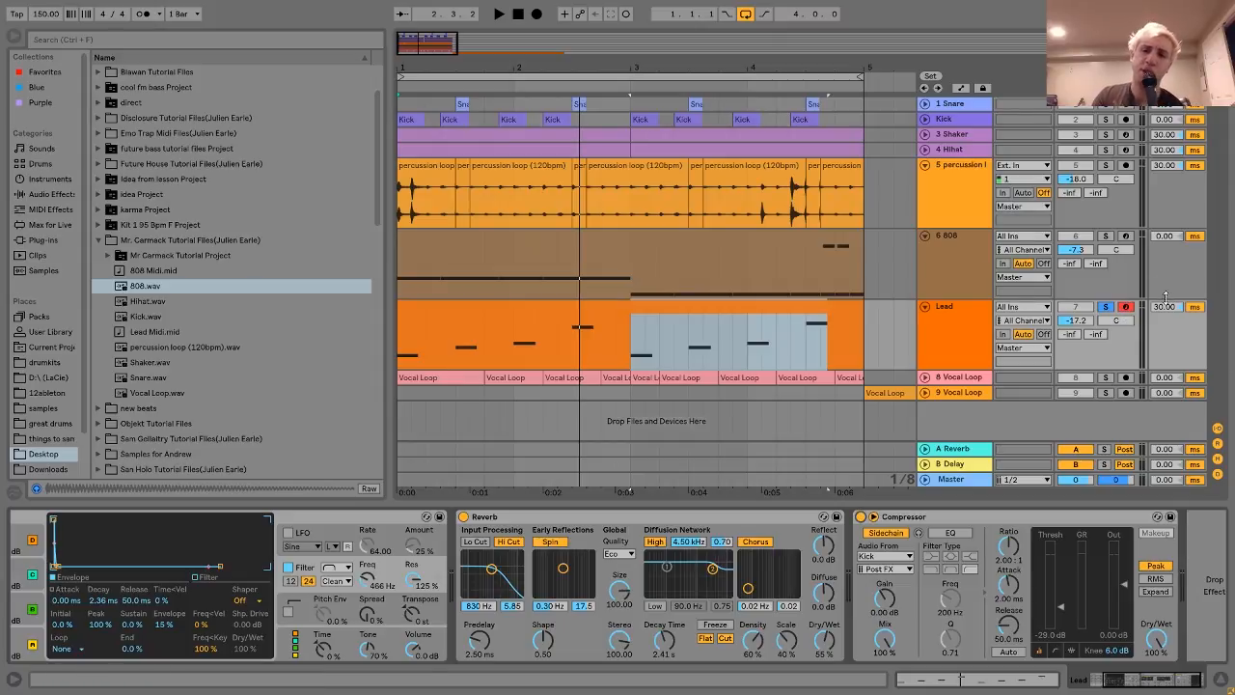
- Select the Lead track and show the browser's Sounds category
{"action": "left_click", "coordinate": [960, 318]}
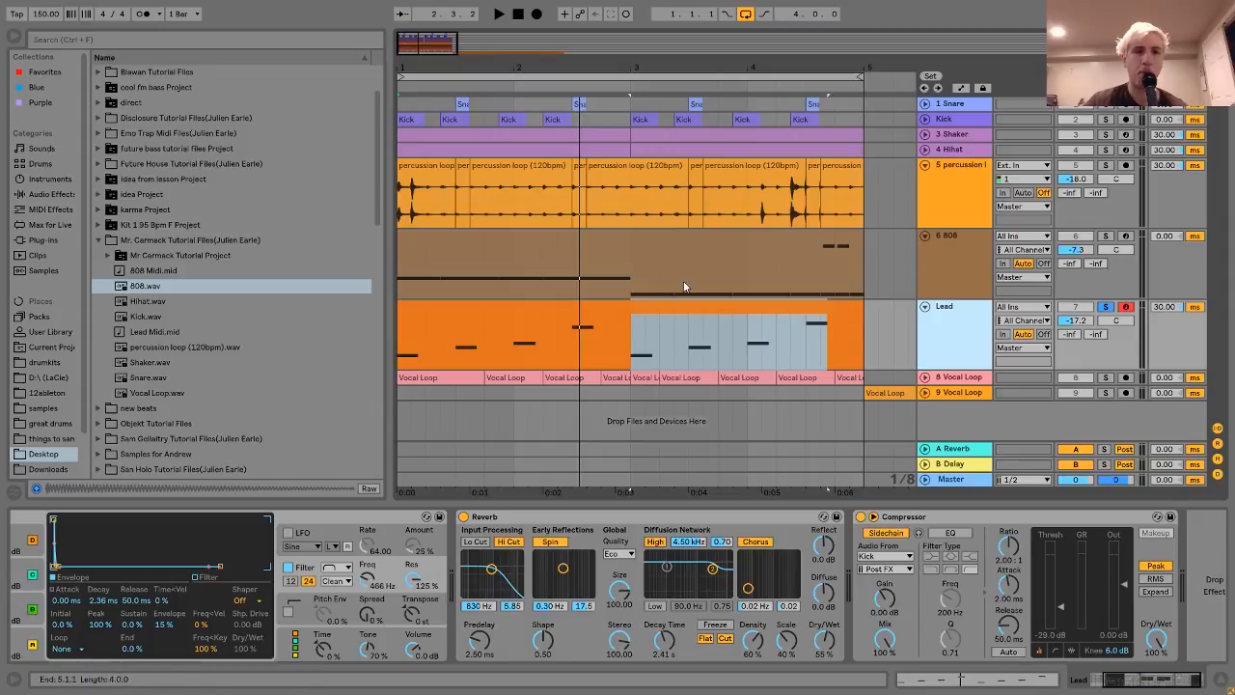
{"action": "left_click", "coordinate": [60, 151]}
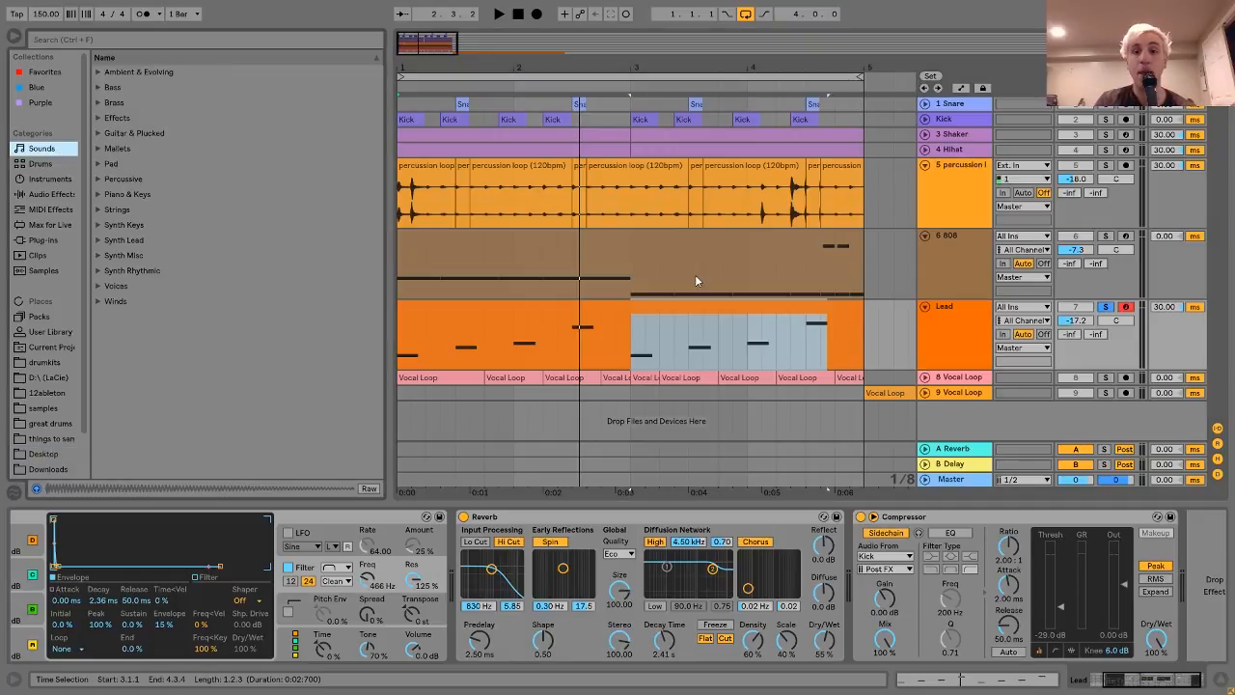
- Fold the Lead track, unfold the 8 Vocal Loop track, and play it together with the full beat
{"action": "left_click", "coordinate": [924, 307]}
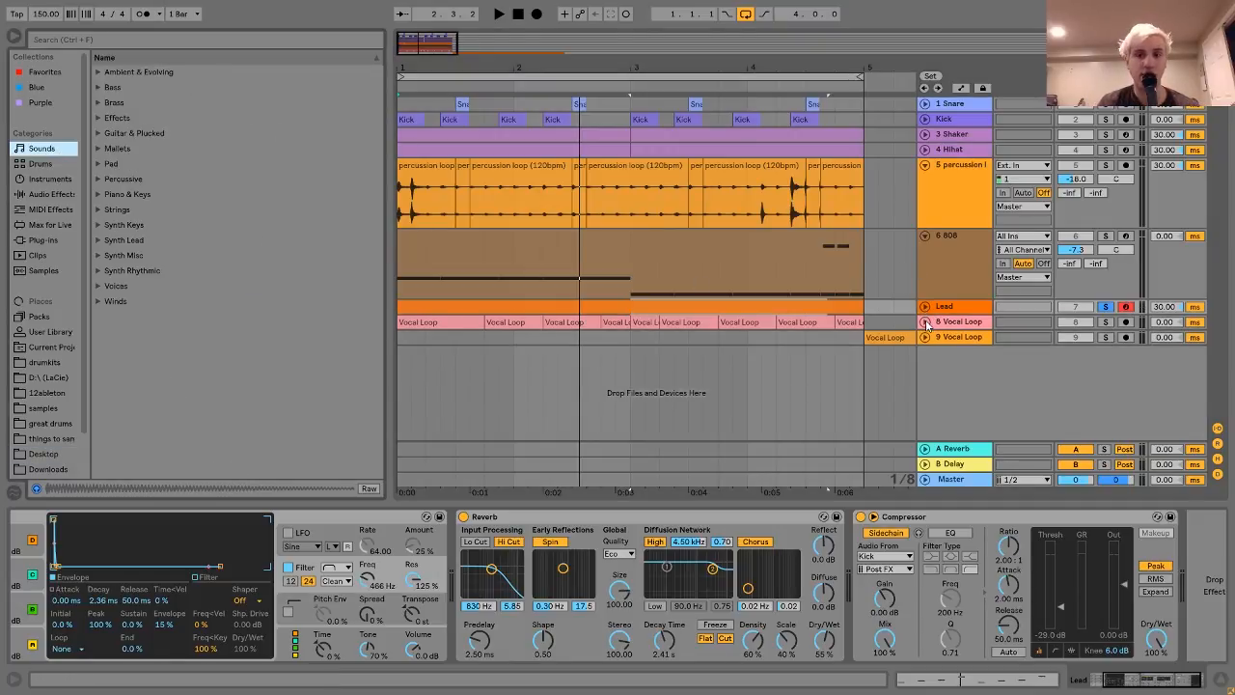
{"action": "left_click", "coordinate": [925, 323]}
{"action": "left_click", "coordinate": [952, 328]}
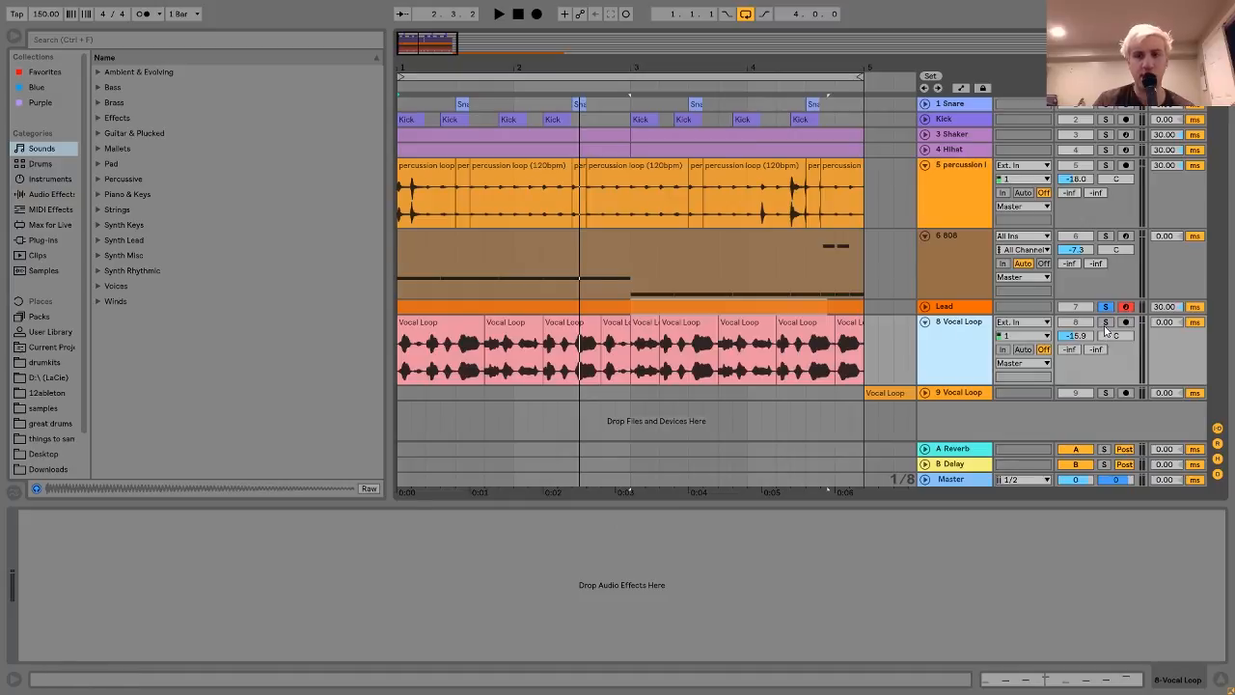
{"action": "left_click", "coordinate": [1106, 322]}
{"action": "key", "text": "space"}
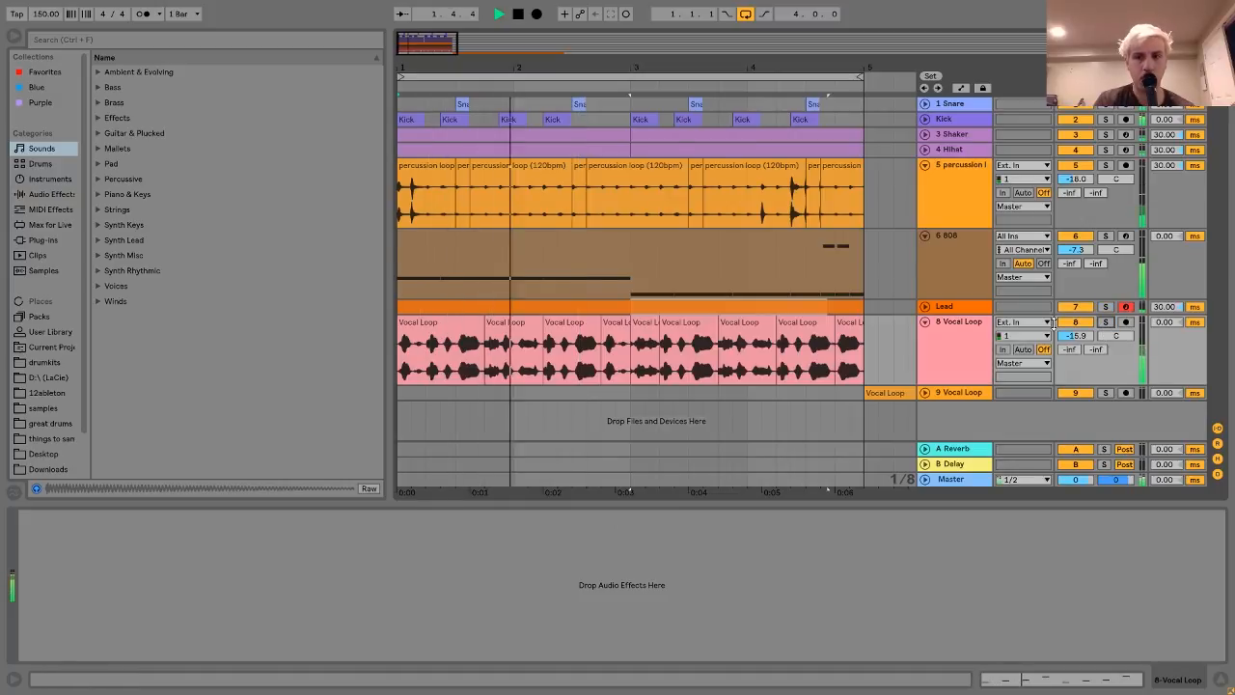
{"action": "left_click", "coordinate": [951, 324]}
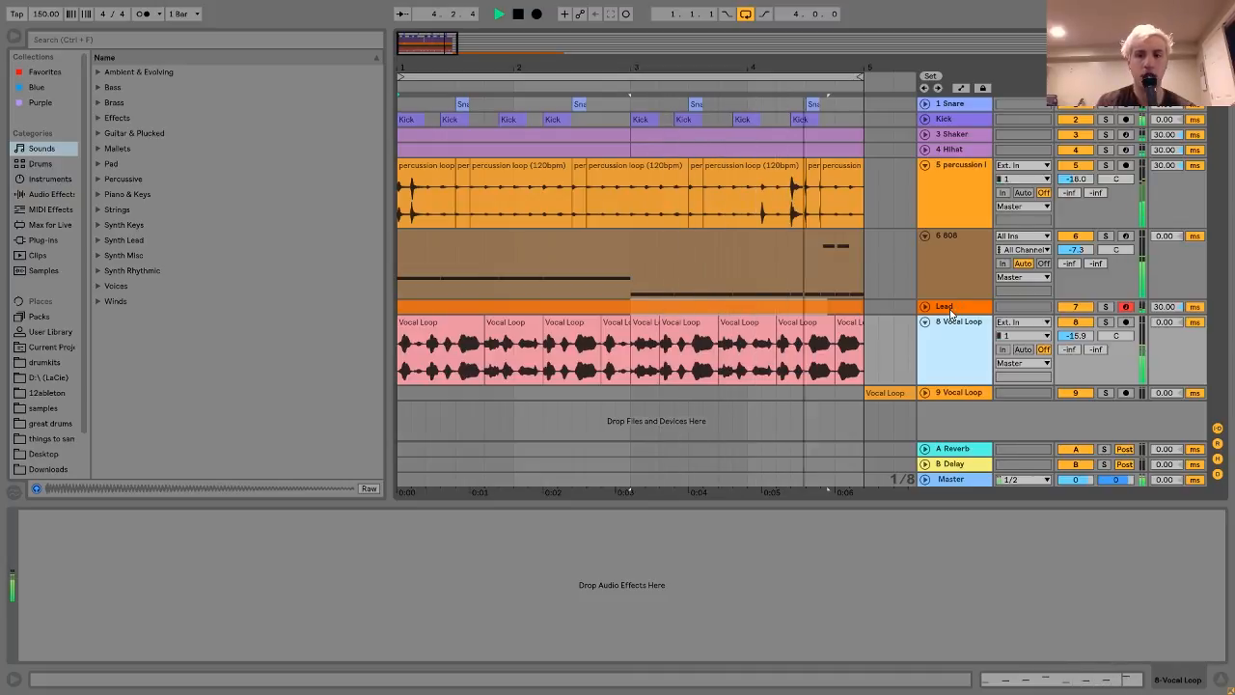
{"action": "key", "text": "space"}
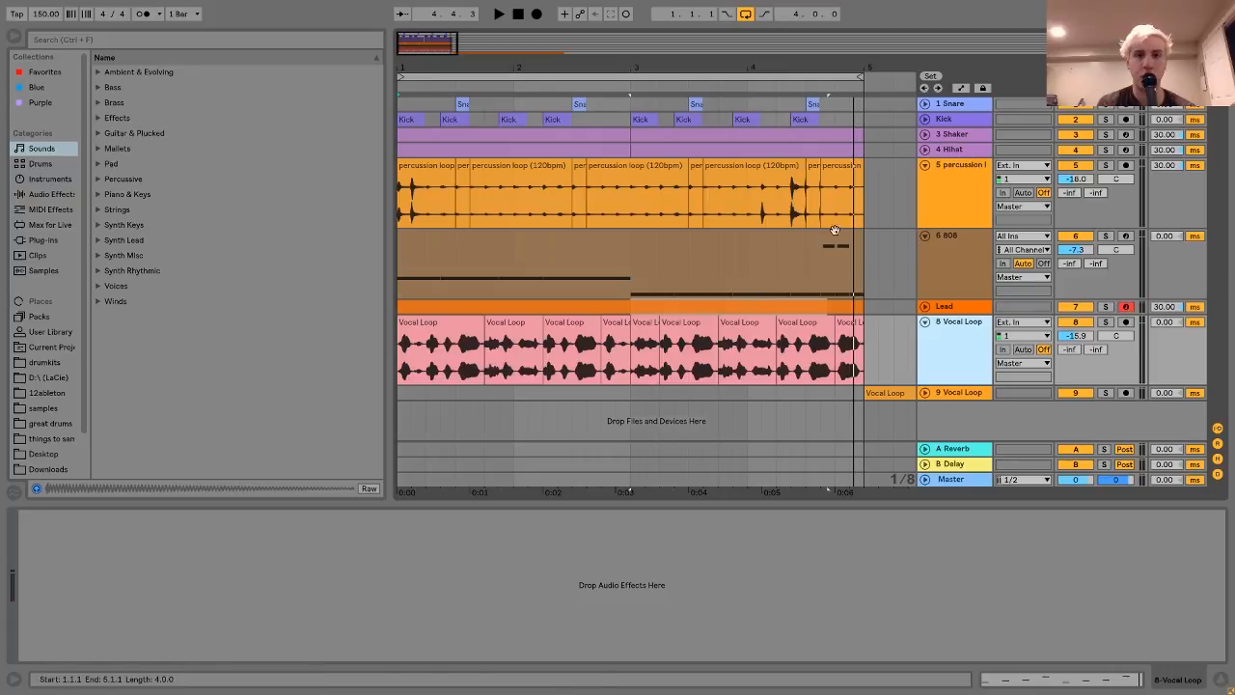
- Turn off Warp on track 9's Vocal Loop clip and play the original vocal with its track unfolded
{"action": "left_click_drag", "start_coordinate": [816, 69], "coordinate": [493, 29]}
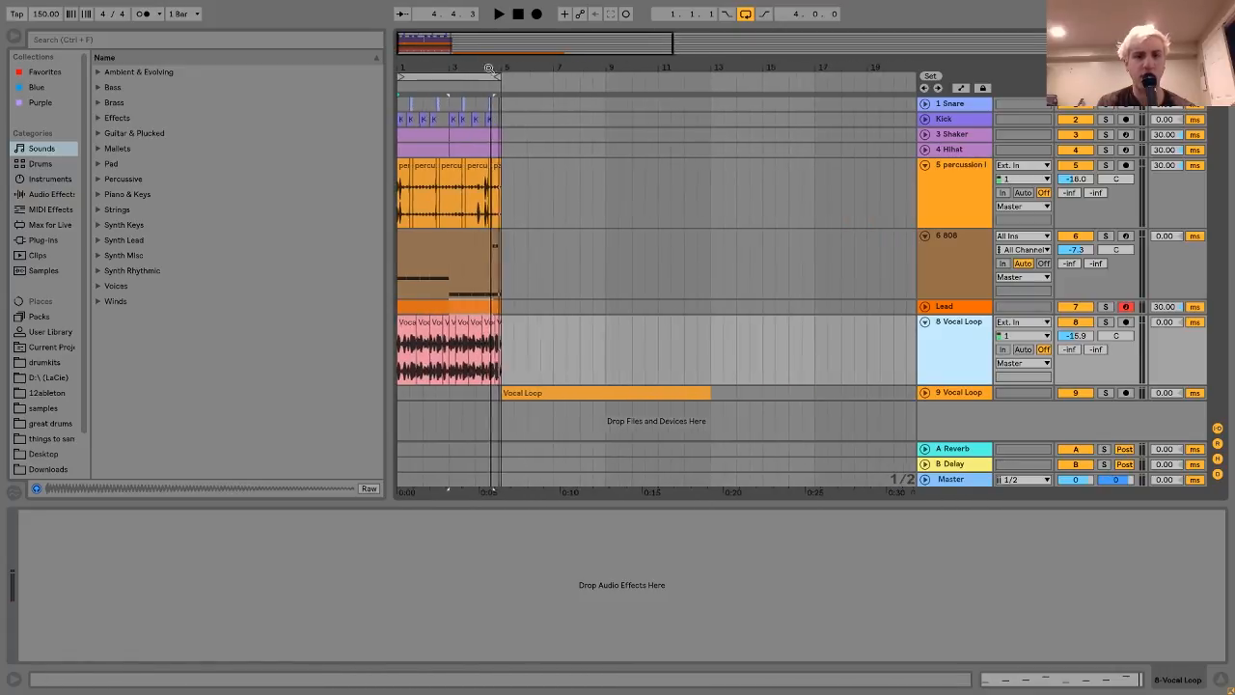
{"action": "double_click", "coordinate": [598, 392]}
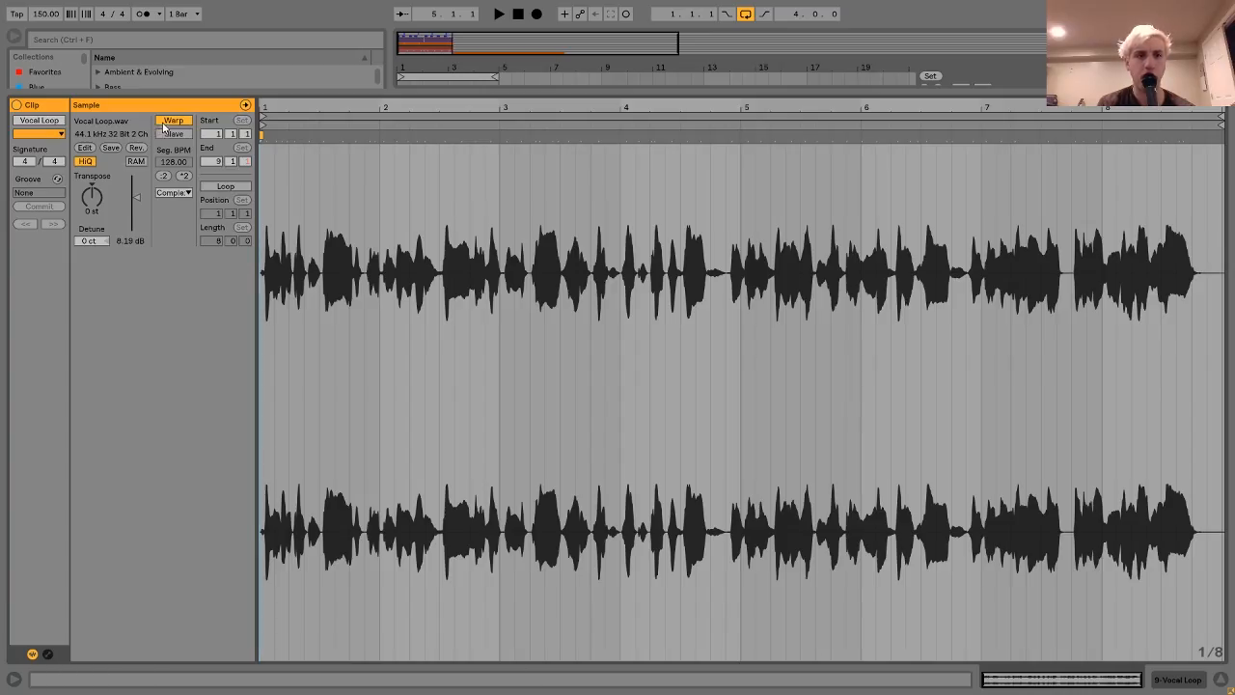
{"action": "left_click", "coordinate": [169, 121]}
{"action": "key", "text": "space"}
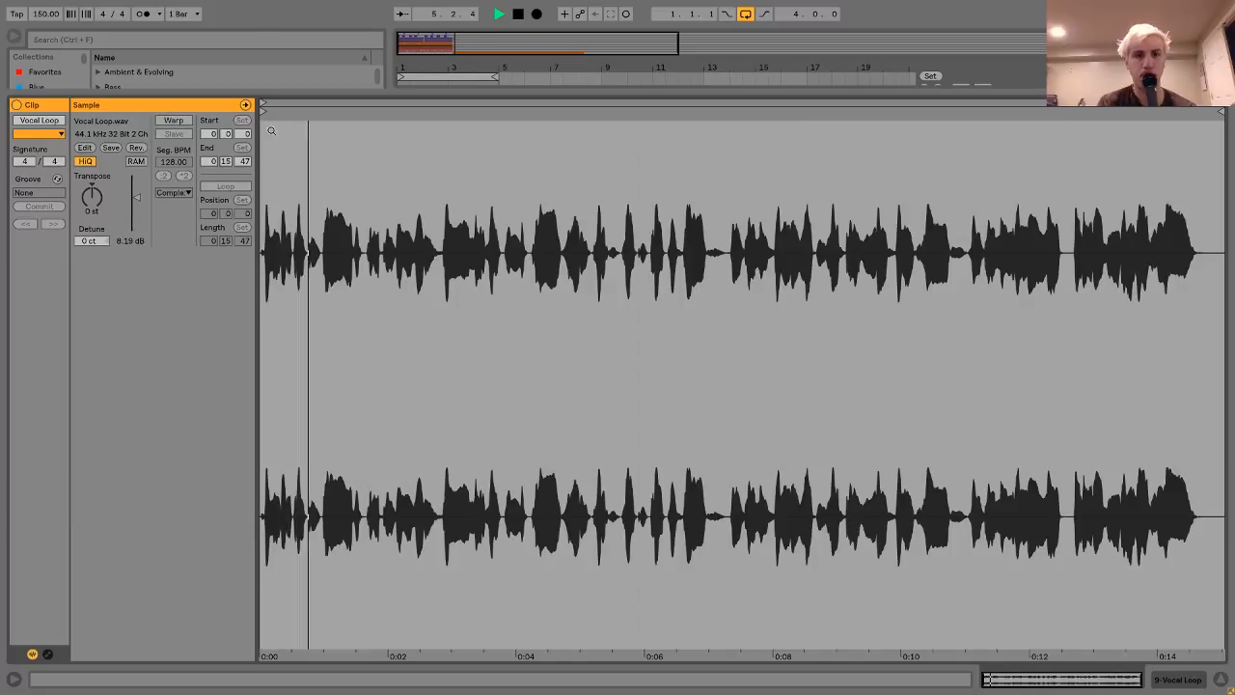
{"action": "left_click", "coordinate": [1187, 682]}
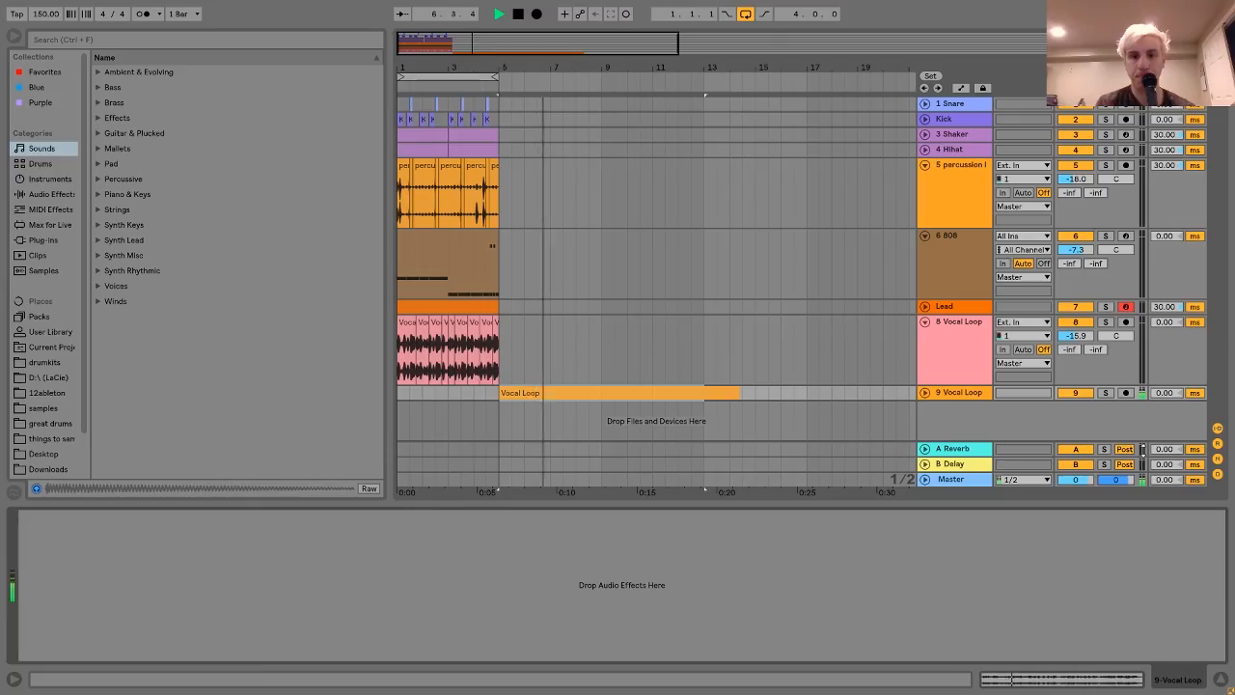
{"action": "left_click", "coordinate": [925, 393]}
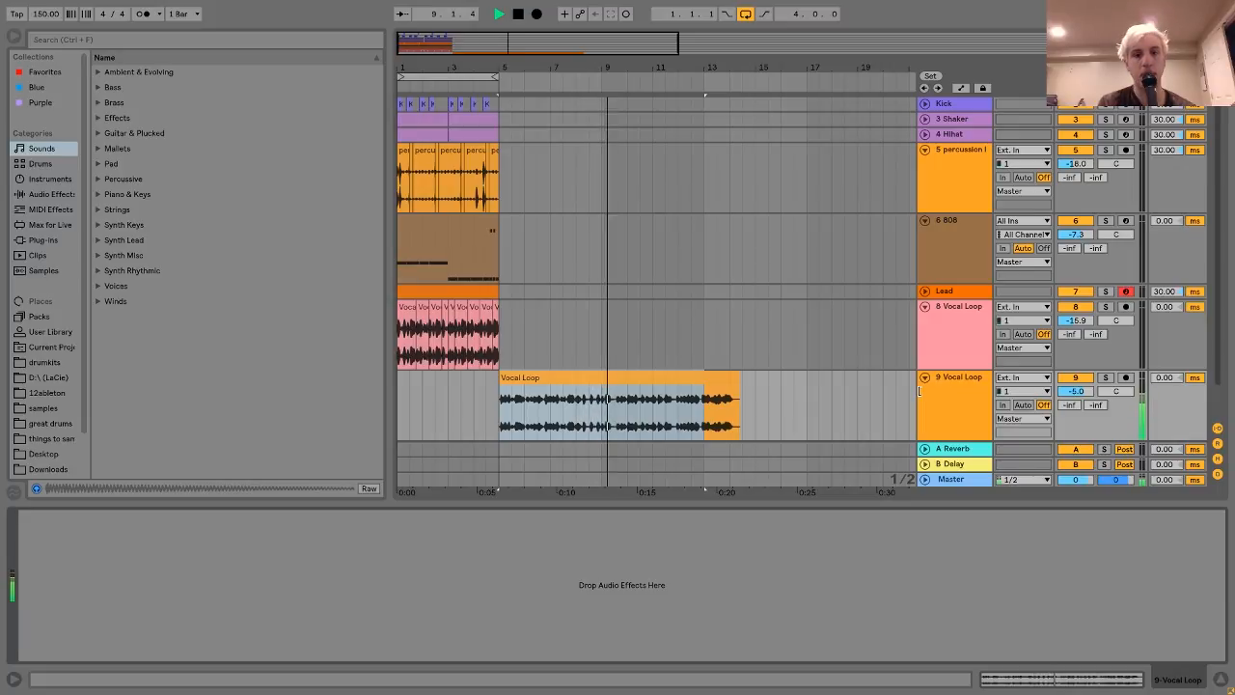
{"action": "key", "text": "space"}
- Undo the Warp change on track 9's Vocal Loop clip and set its Transpose to -8 st
{"action": "left_click", "coordinate": [641, 401]}
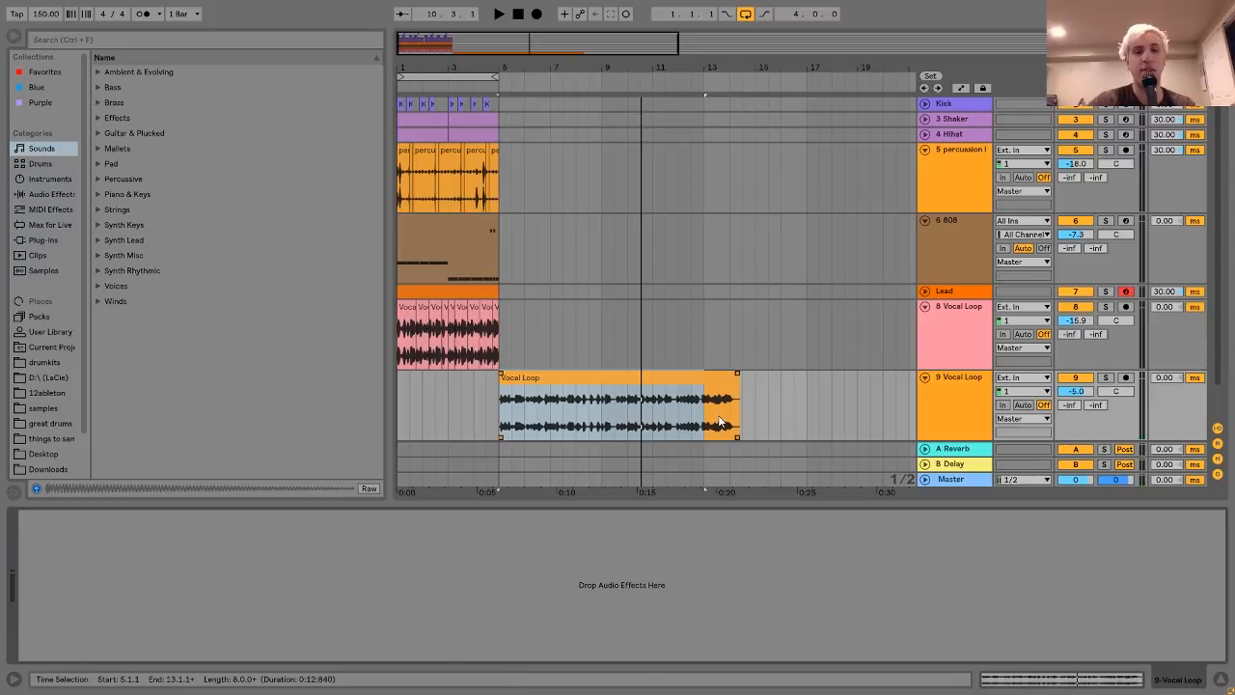
{"action": "key", "text": "ctrl+shift+j"}
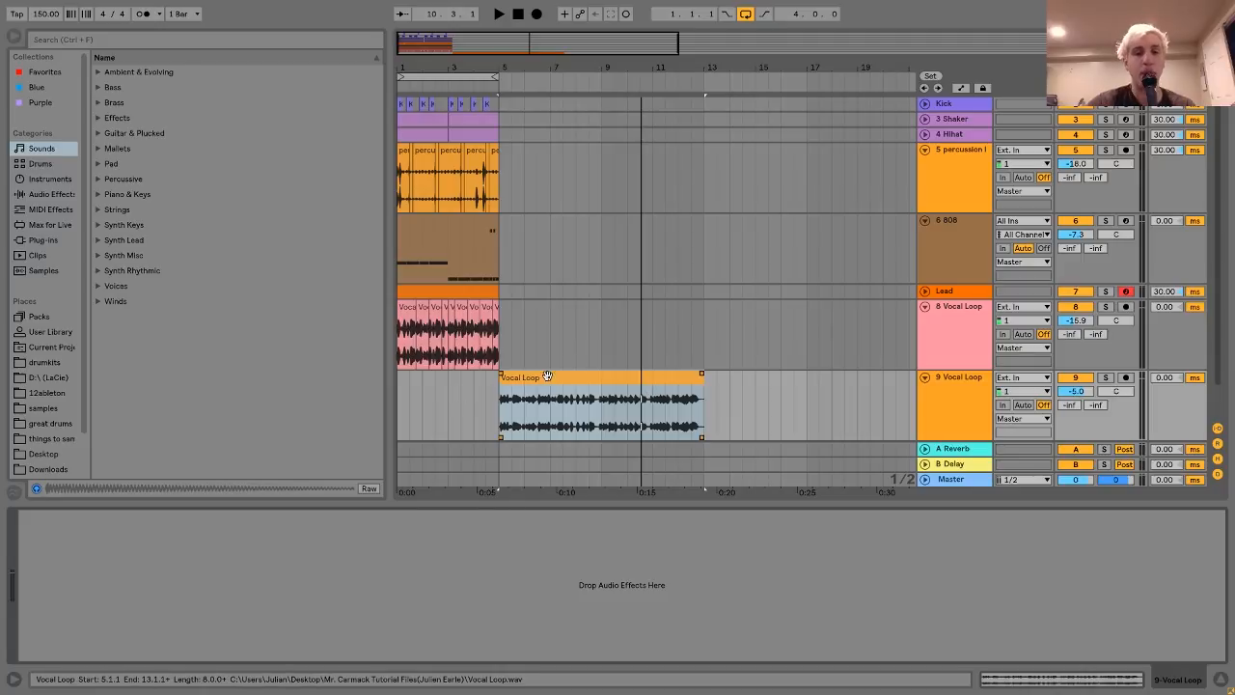
{"action": "double_click", "coordinate": [546, 378]}
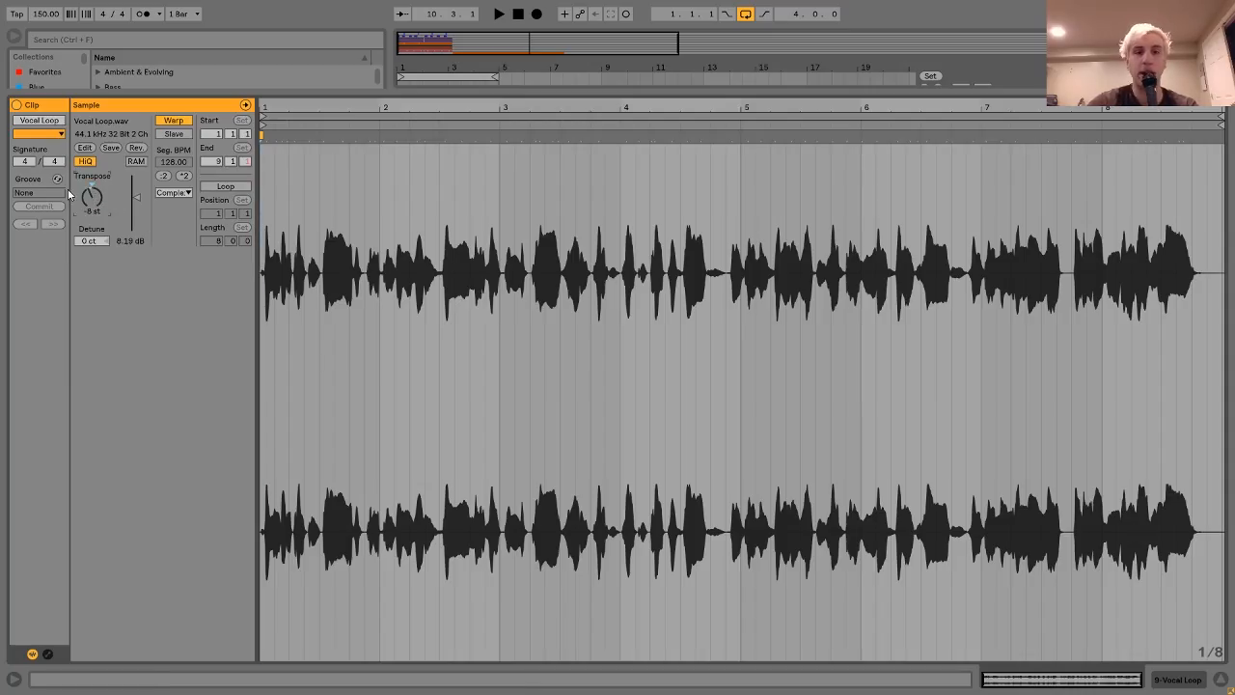
{"action": "left_click", "coordinate": [1179, 685]}
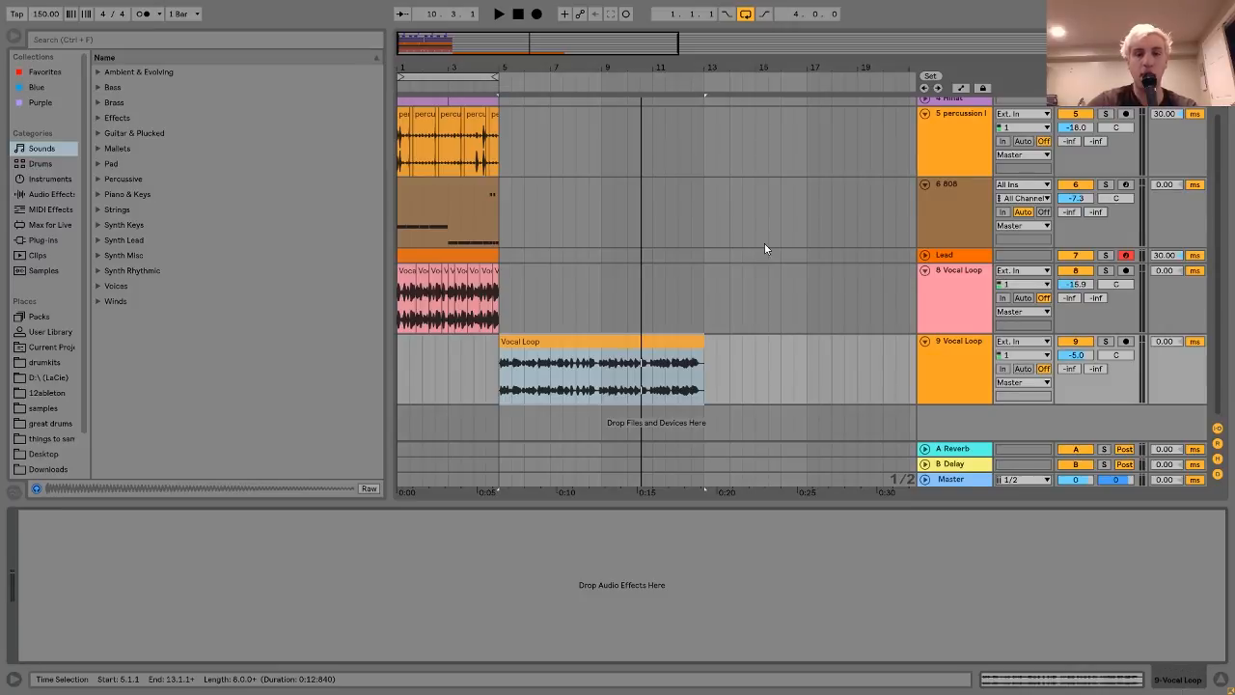
- Cut the section from 8.1.1 to 8.3.1 out of track 9's Vocal Loop clip and insert a new MIDI track below it
{"action": "key", "text": "z"}
{"action": "key", "text": "plus"}
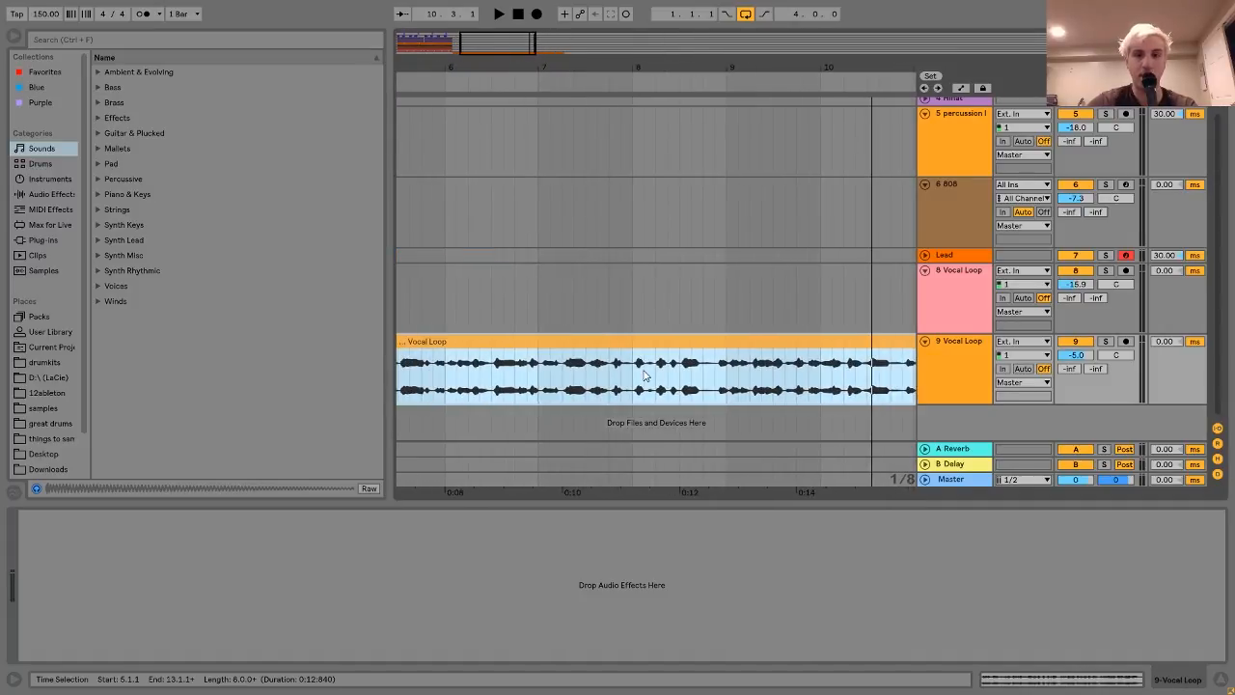
{"action": "left_click_drag", "start_coordinate": [634, 379], "coordinate": [679, 362]}
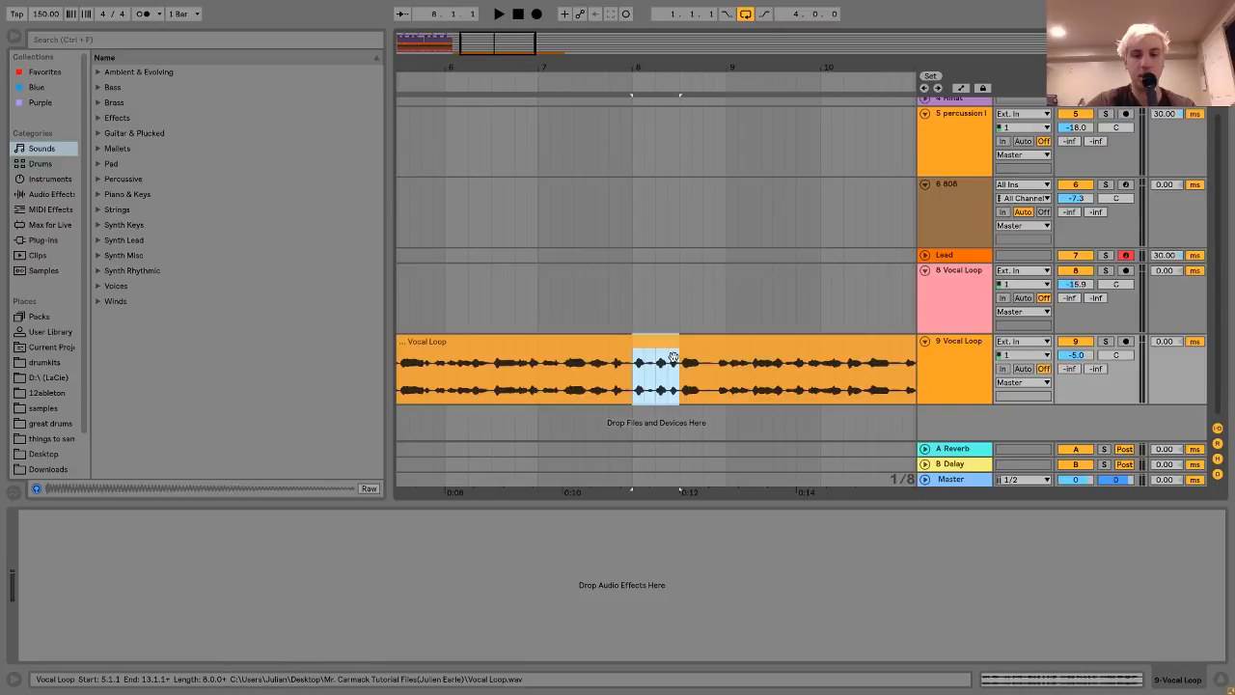
{"action": "key", "text": "Delete"}
{"action": "key", "text": "ctrl+shift+t"}
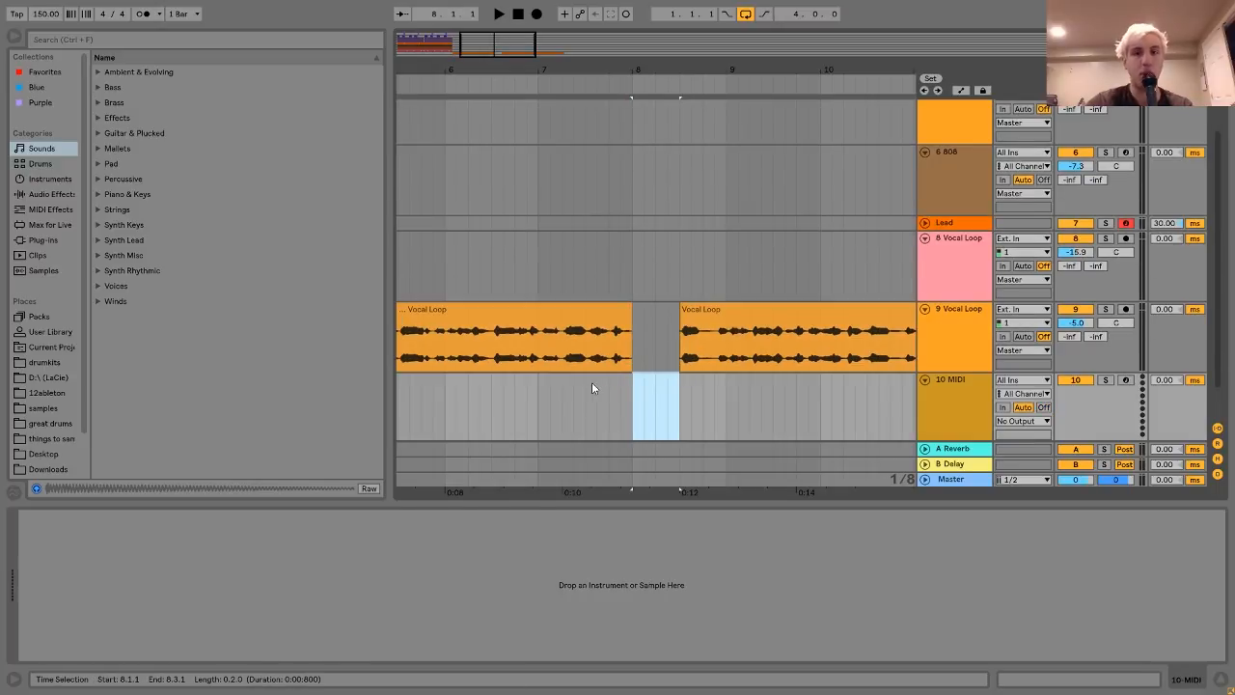
- Paste the cut vocal section at bar 5 below track 9 and extend the clip to three beats
{"action": "key", "text": "minus"}
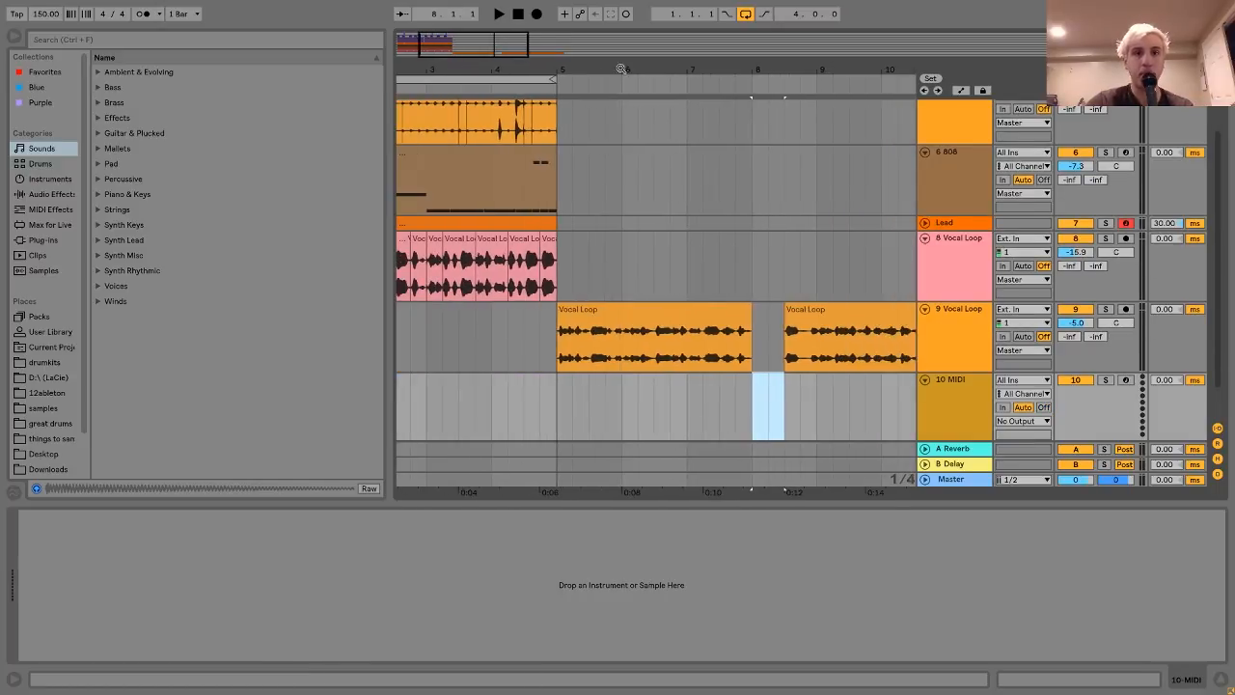
{"action": "left_click", "coordinate": [555, 393]}
{"action": "key", "text": "ctrl+v"}
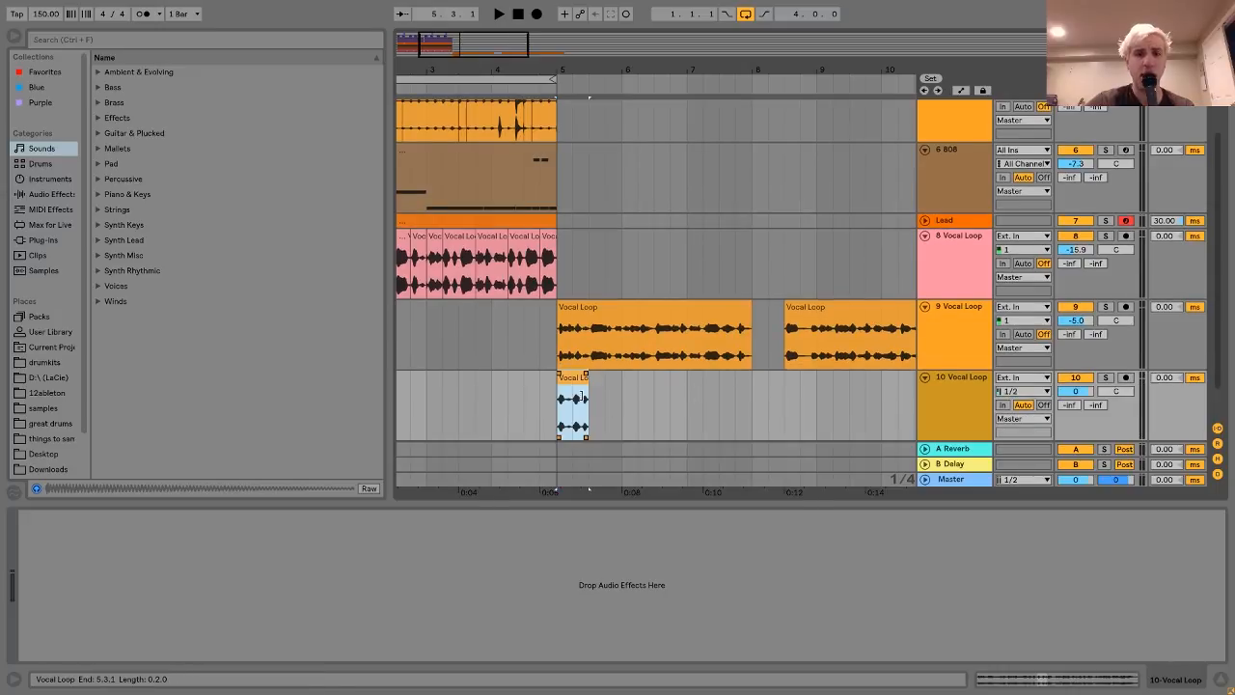
{"action": "left_click_drag", "start_coordinate": [587, 386], "coordinate": [604, 386]}
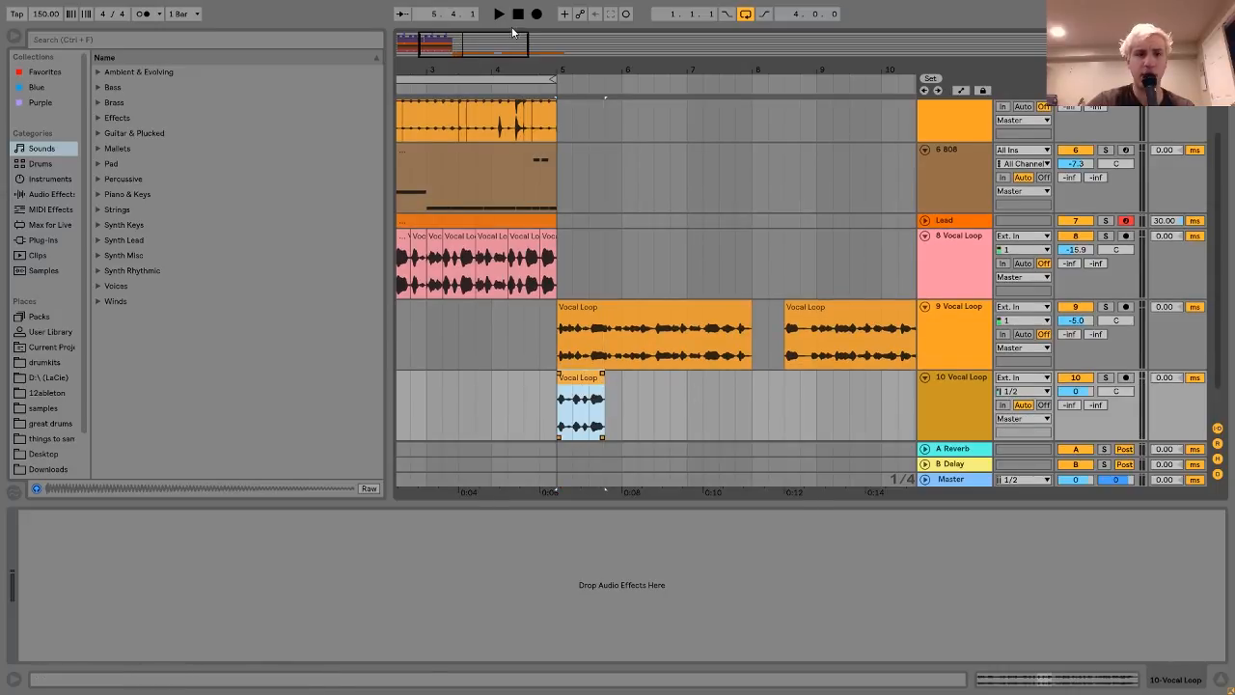
- Select the first Vocal Loop clip on track 8 and play the full beat to hear the chopped vocal in context
{"action": "left_click_drag", "start_coordinate": [497, 63], "coordinate": [594, 64]}
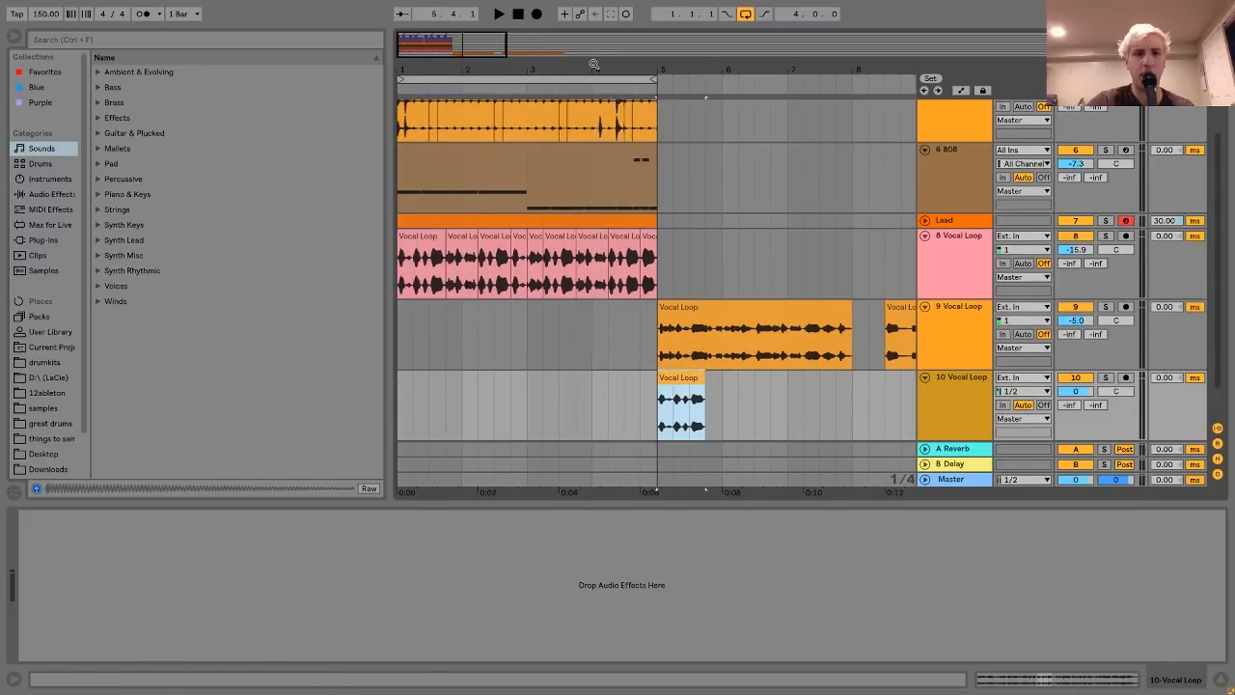
{"action": "left_click", "coordinate": [414, 236]}
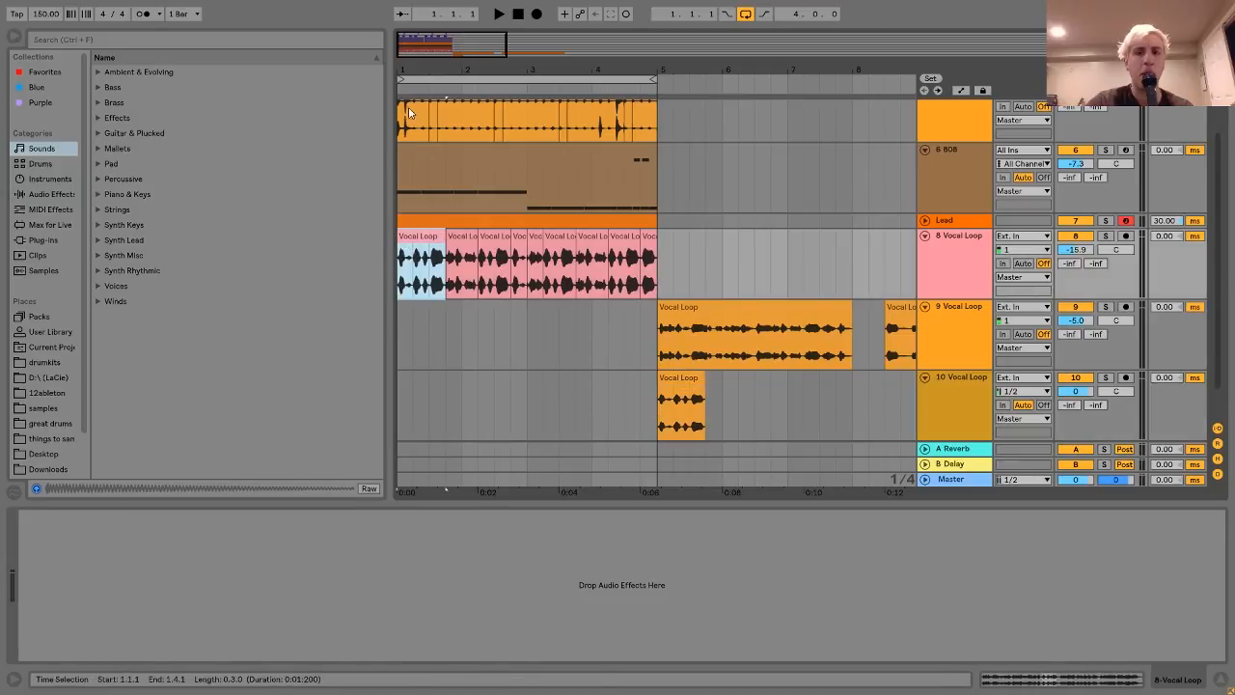
{"action": "key", "text": "plus"}
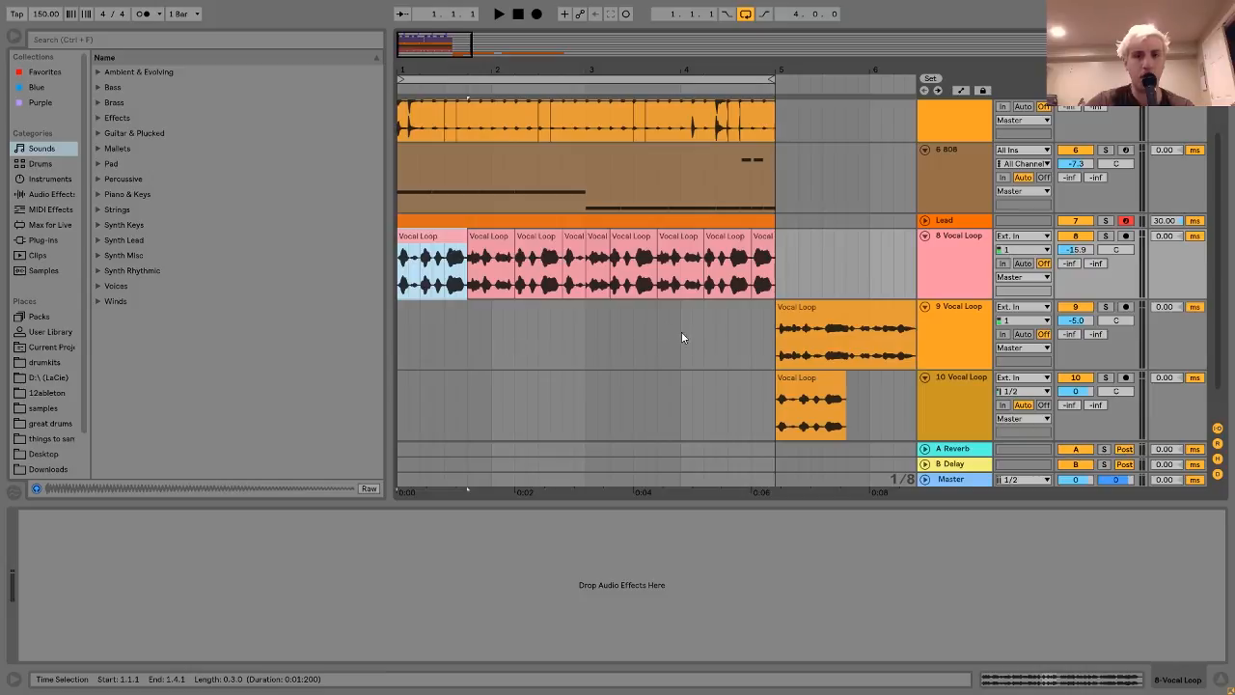
{"action": "key", "text": "space"}
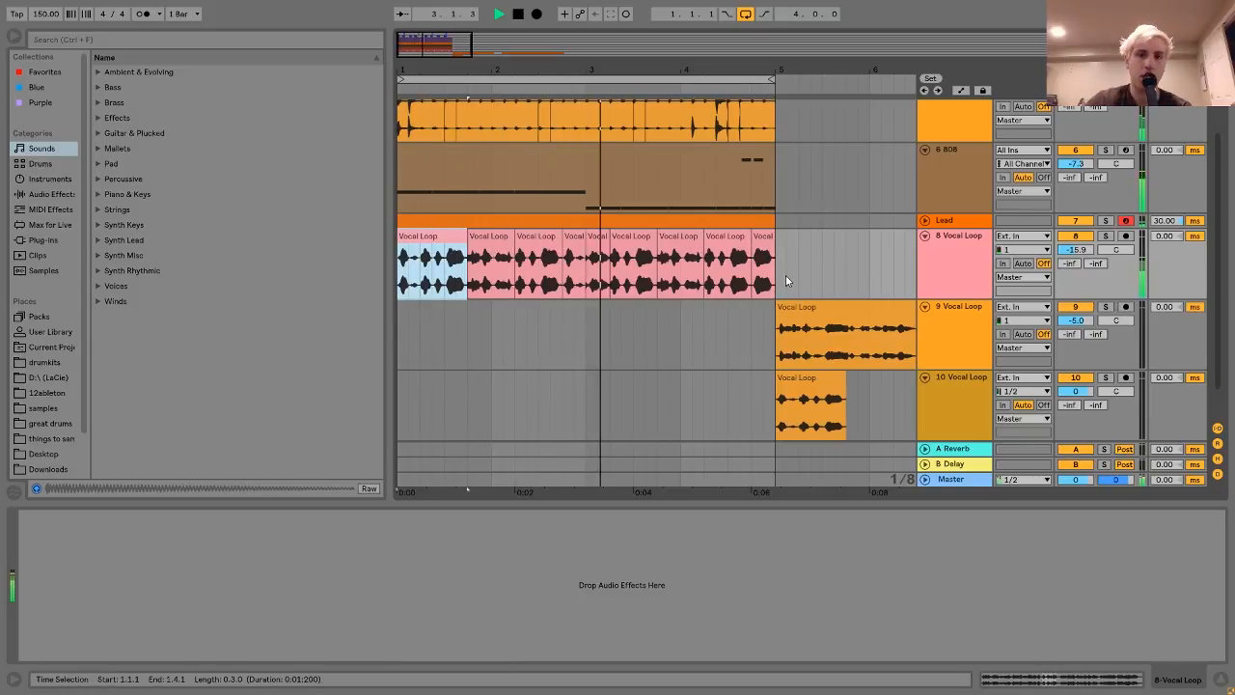
{"action": "key", "text": "space"}
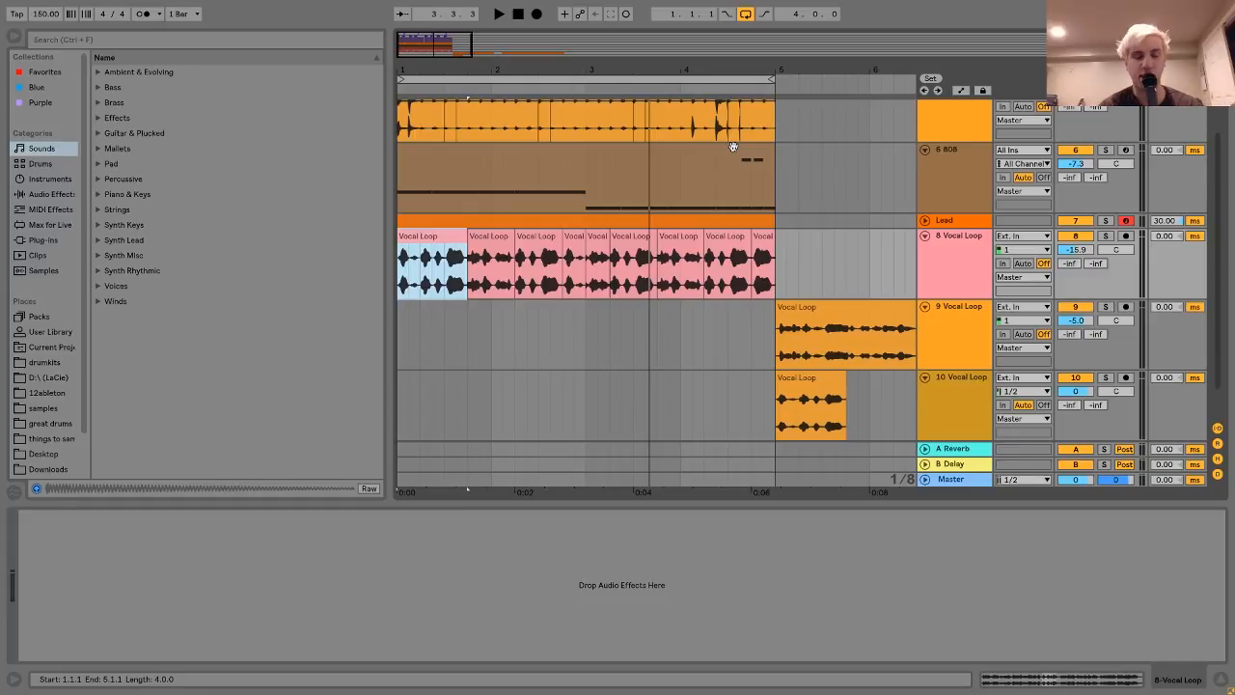
{"action": "key", "text": "space"}
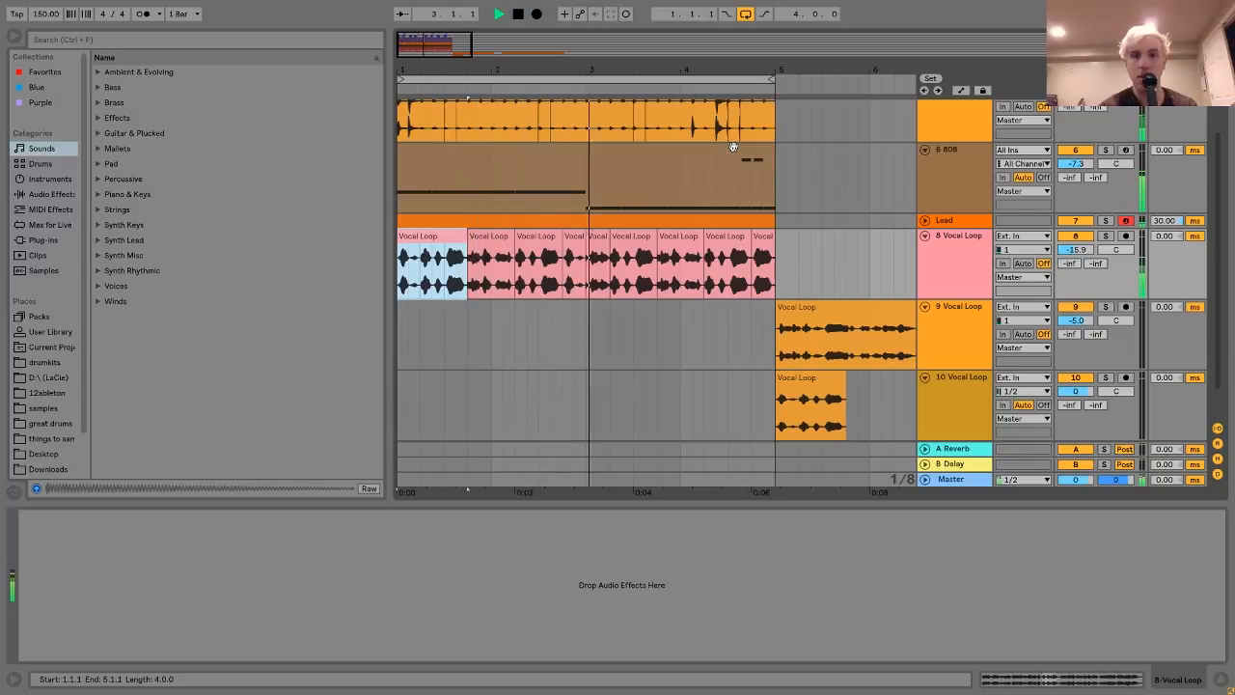
{"action": "key", "text": "space"}
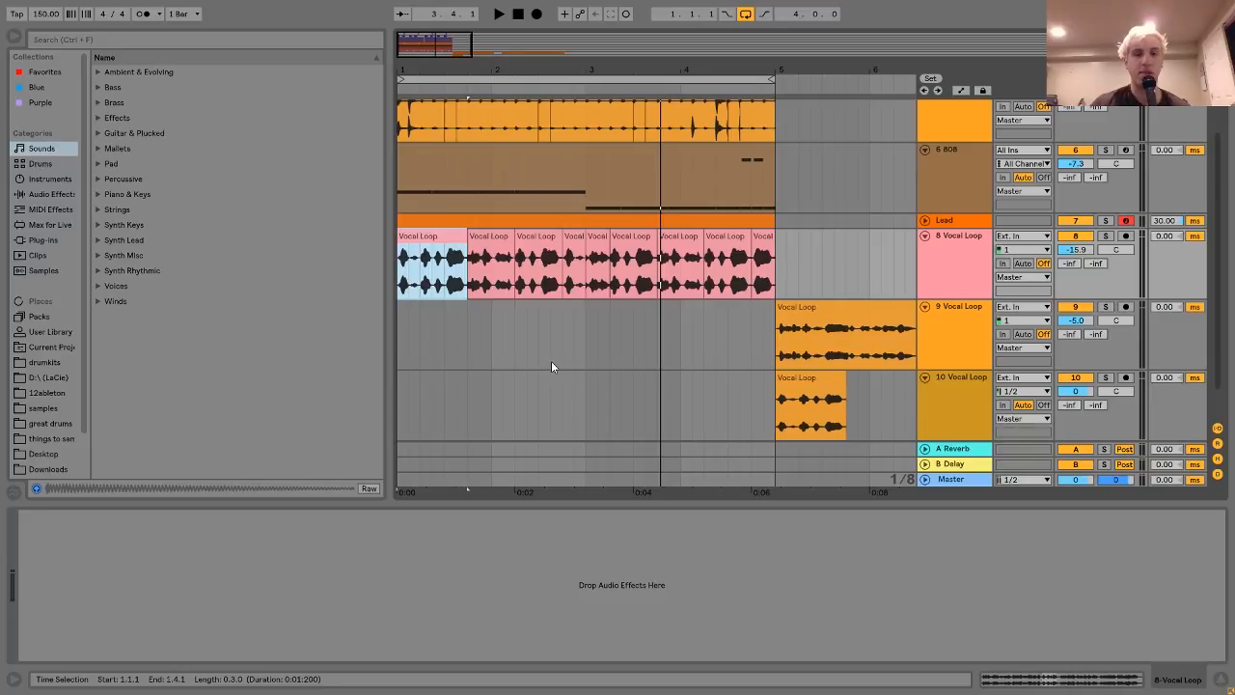
- Fold the 808 and percussion loop tracks
{"action": "scroll", "coordinate": [552, 365], "scroll_direction": "up", "scroll_amount": 2}
{"action": "scroll", "coordinate": [550, 364], "scroll_direction": "up", "scroll_amount": 2}
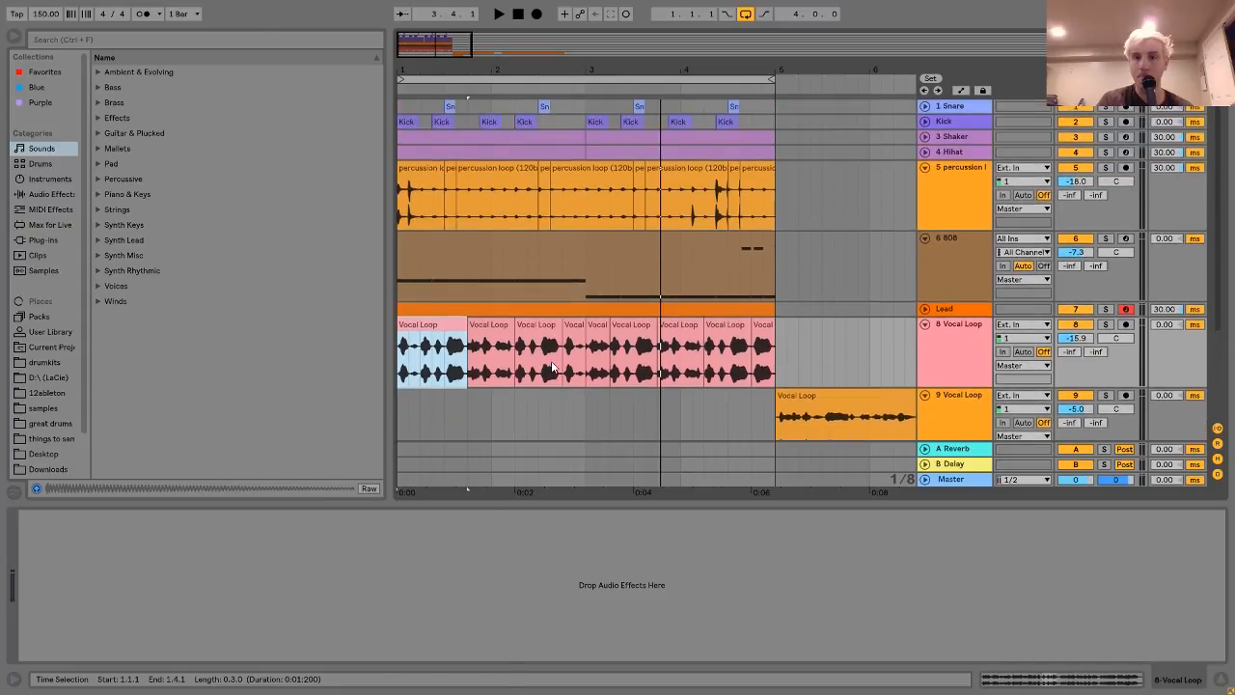
{"action": "left_click", "coordinate": [924, 238]}
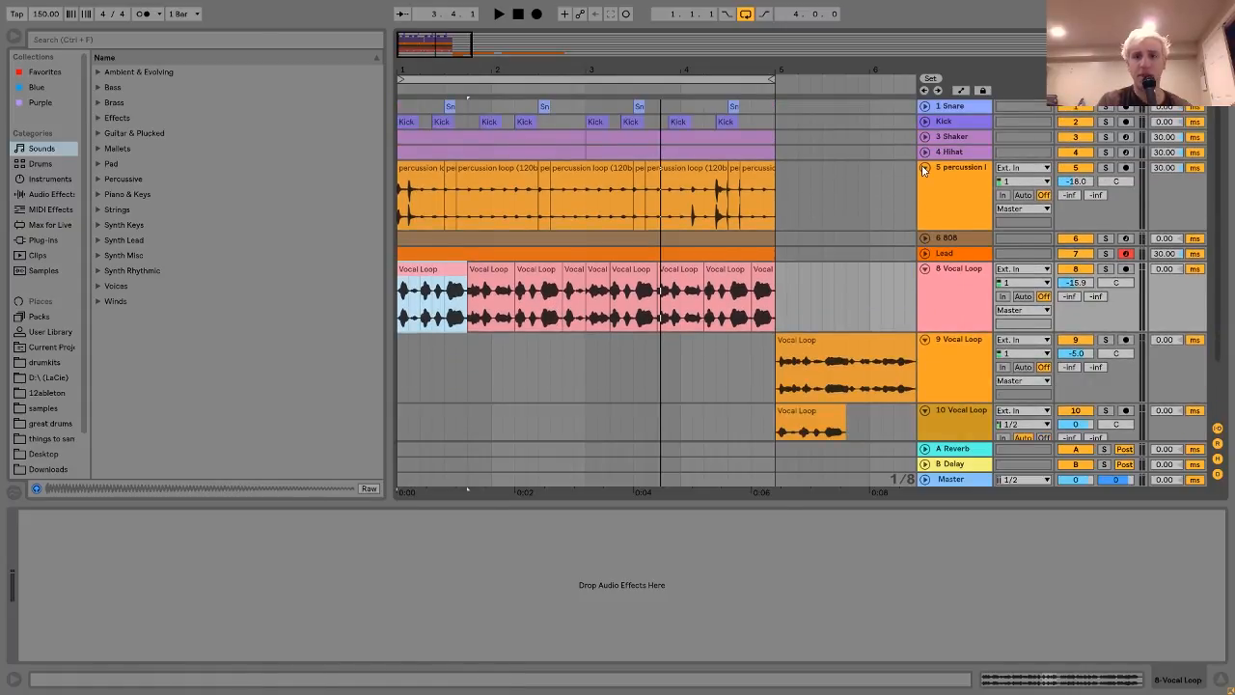
{"action": "left_click", "coordinate": [924, 167]}
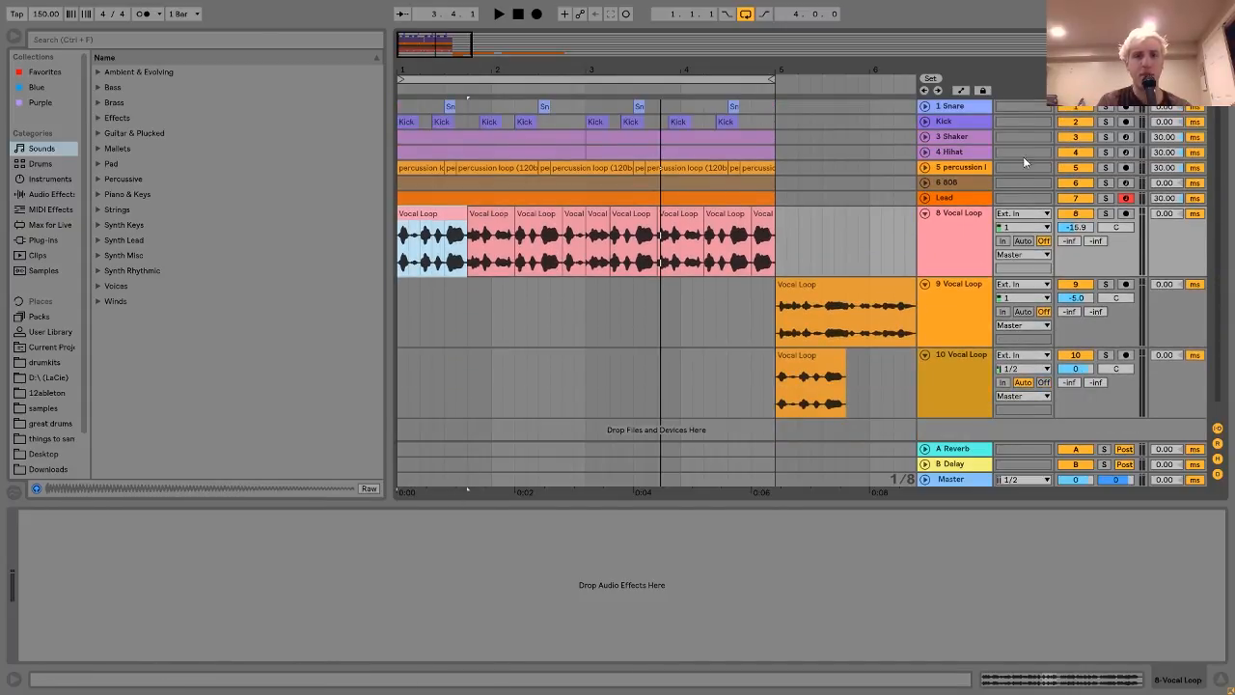